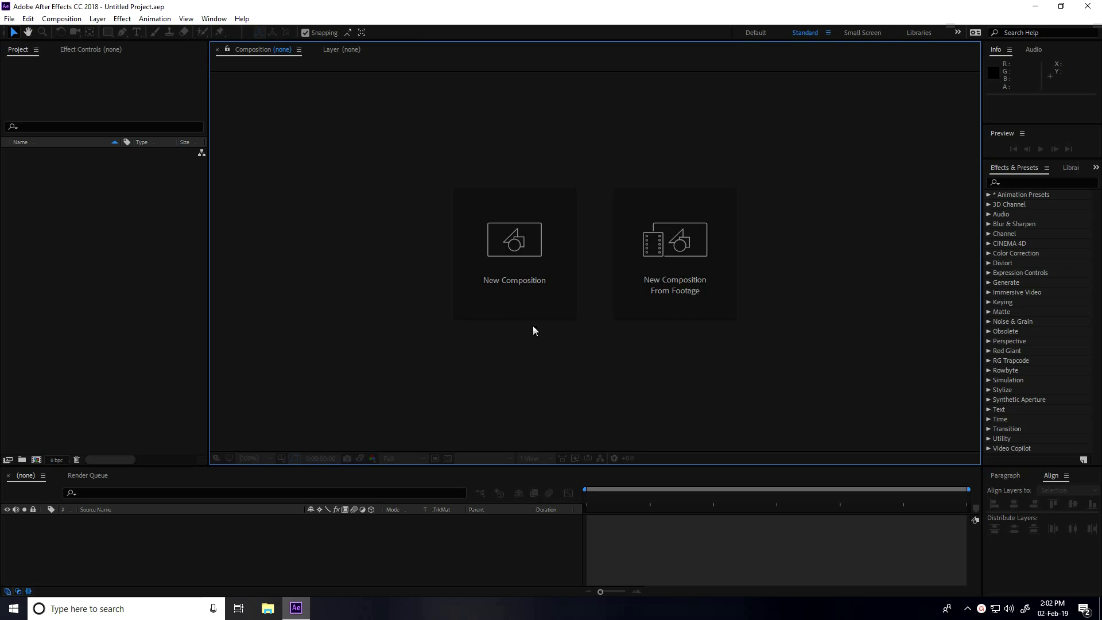
- Create Comp 1 using the HDTV 1080 29.97 (1920×1080) composition preset
click(510, 279)
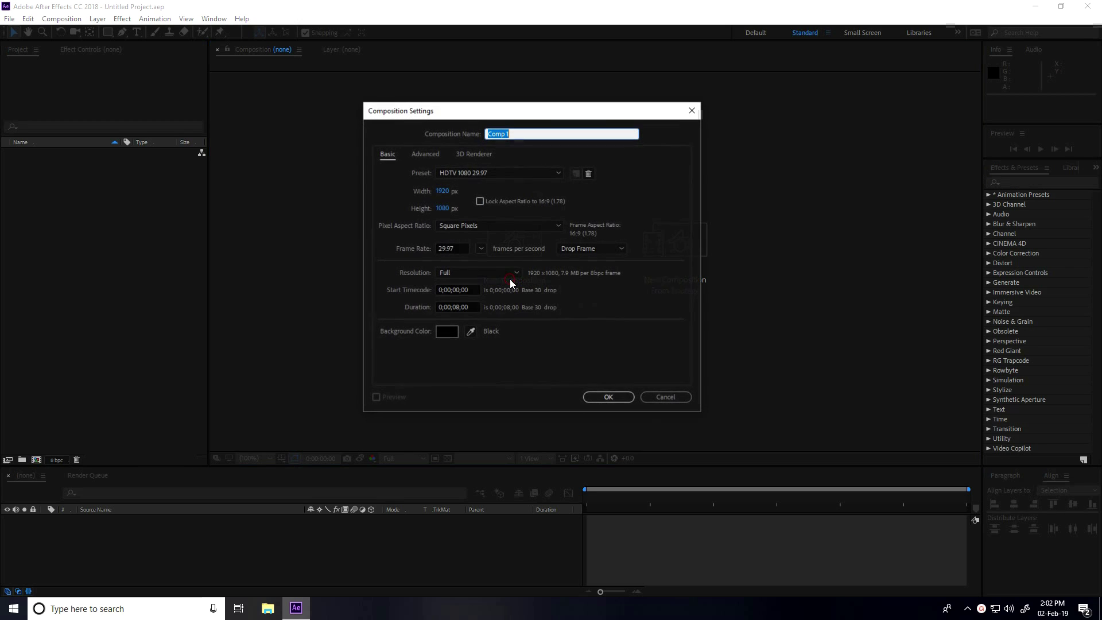
click(454, 173)
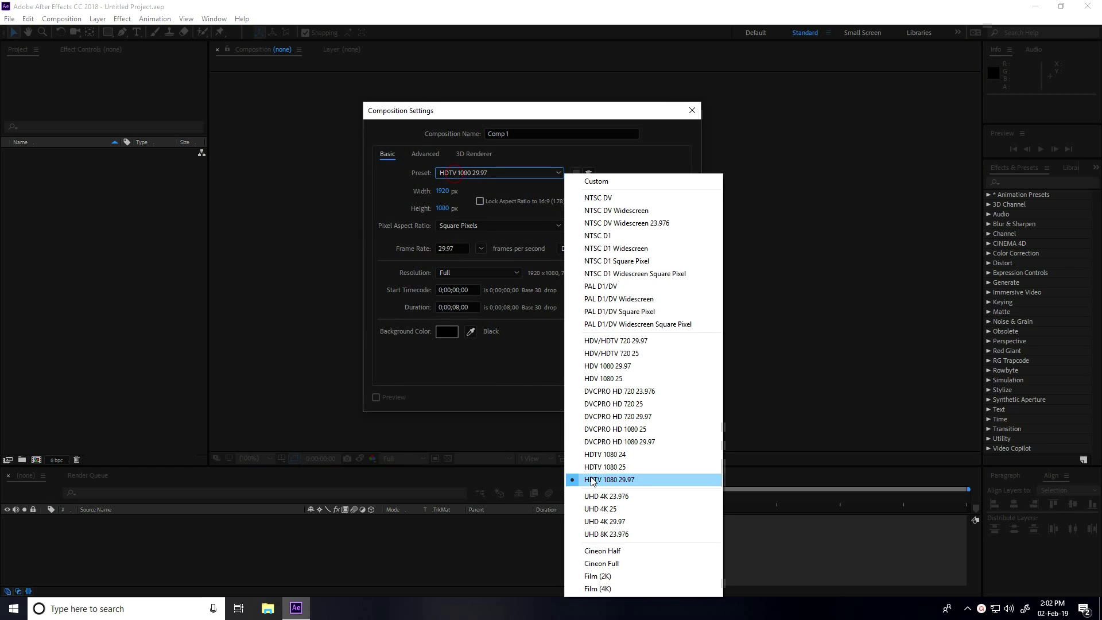
click(645, 480)
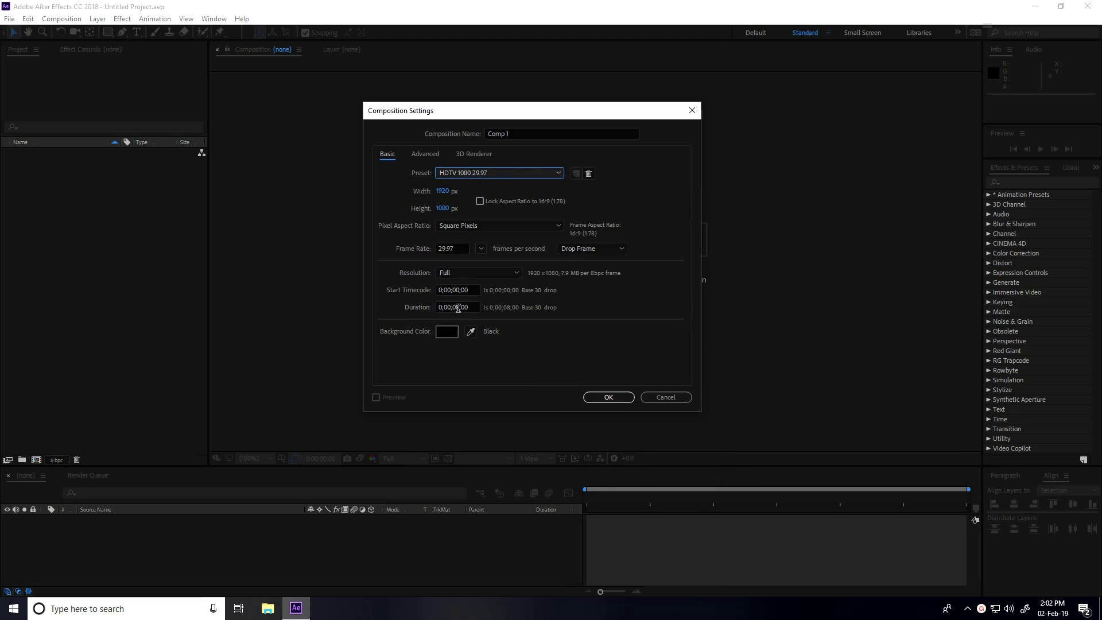
click(610, 396)
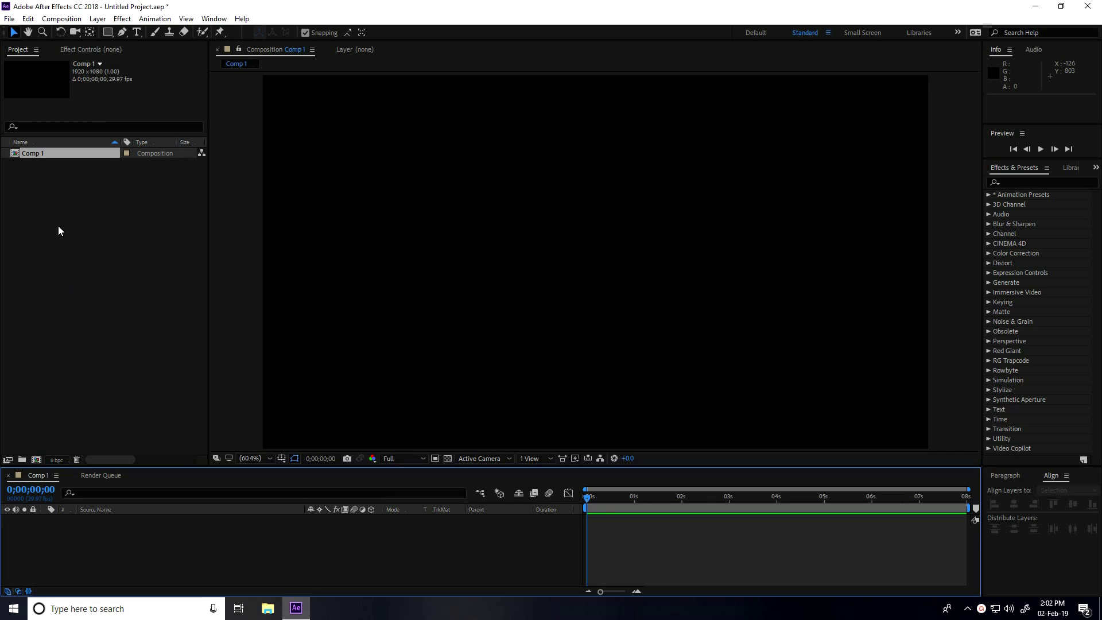
- Import the fingerprint image image-01 from the Finger print animation folder
right_click(54, 209)
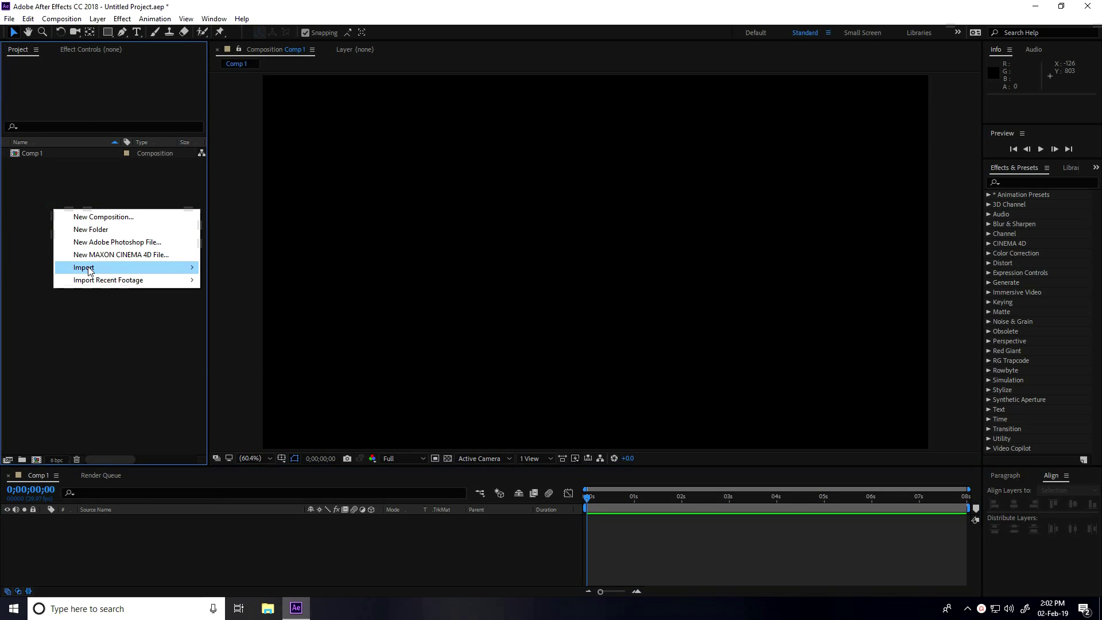
mouse_move(89, 268)
click(249, 266)
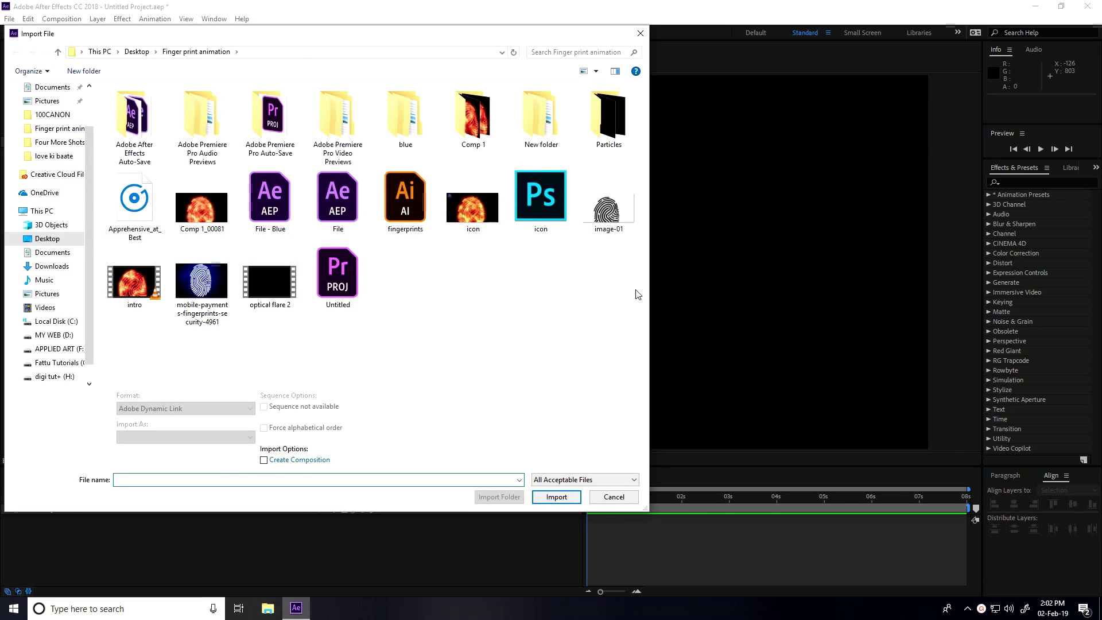
click(626, 207)
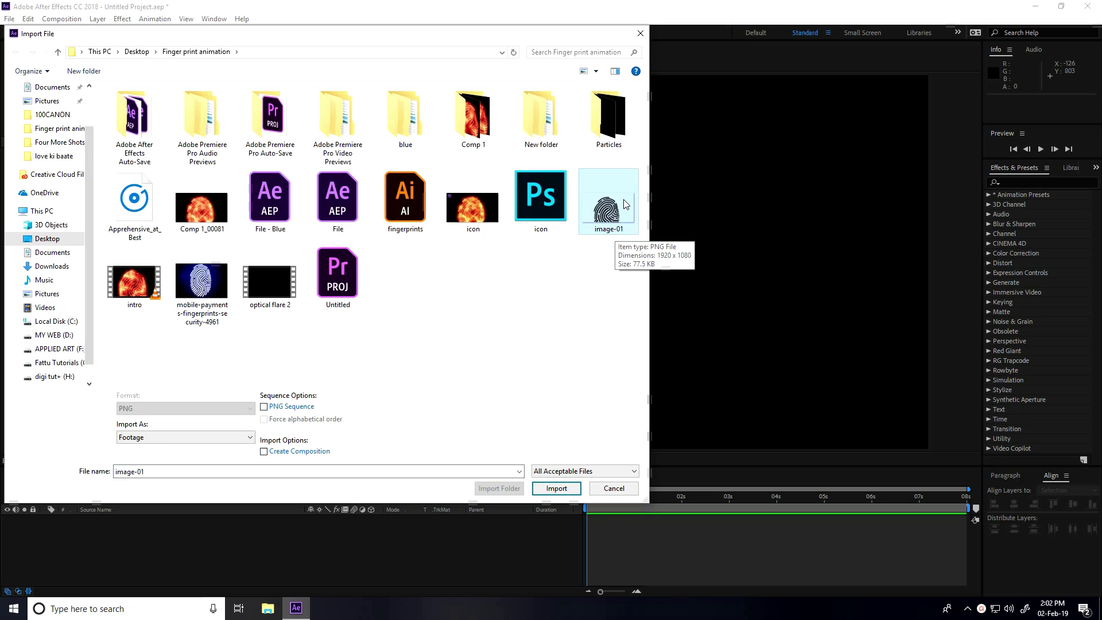
click(609, 230)
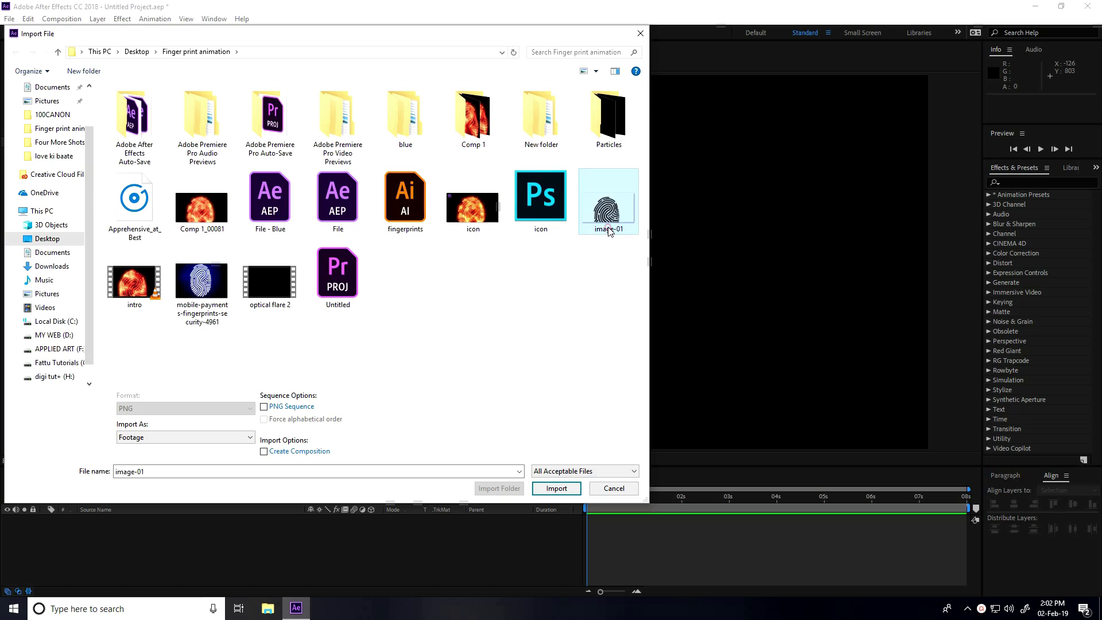
click(559, 491)
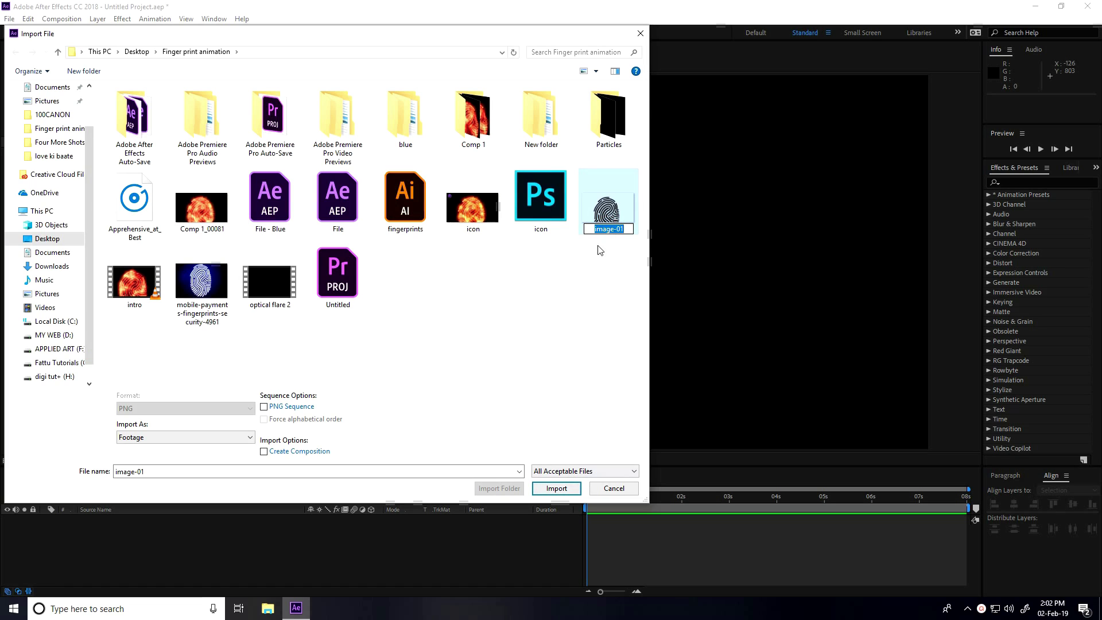
- Place image-01.png in Comp 1 and pre-compose it as LOGO, moving all attributes
click(560, 488)
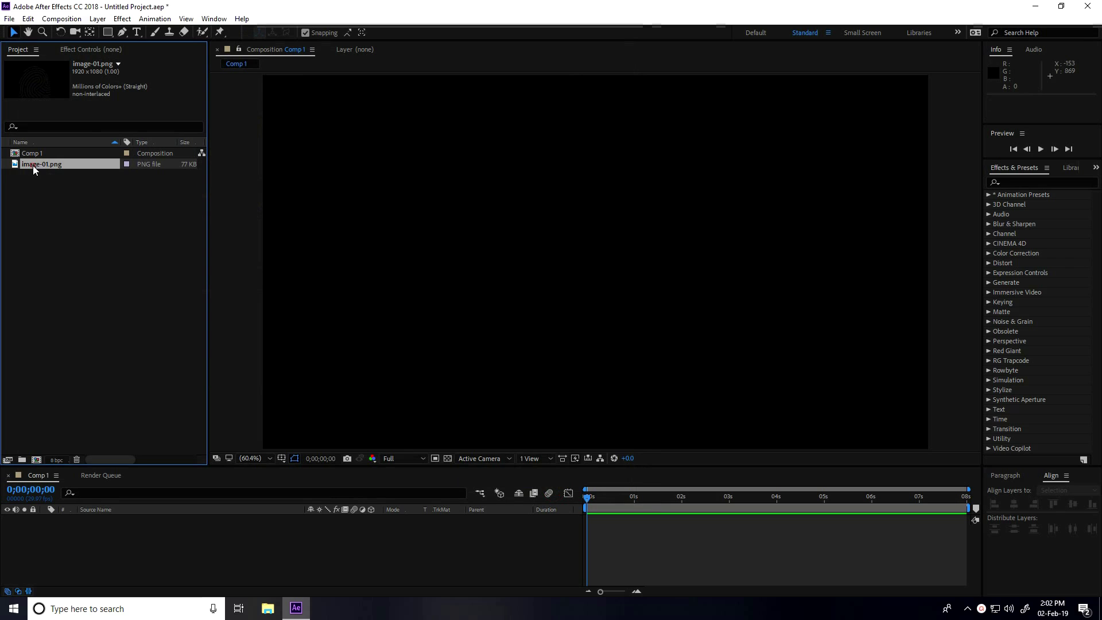
drag(33, 166, 190, 551)
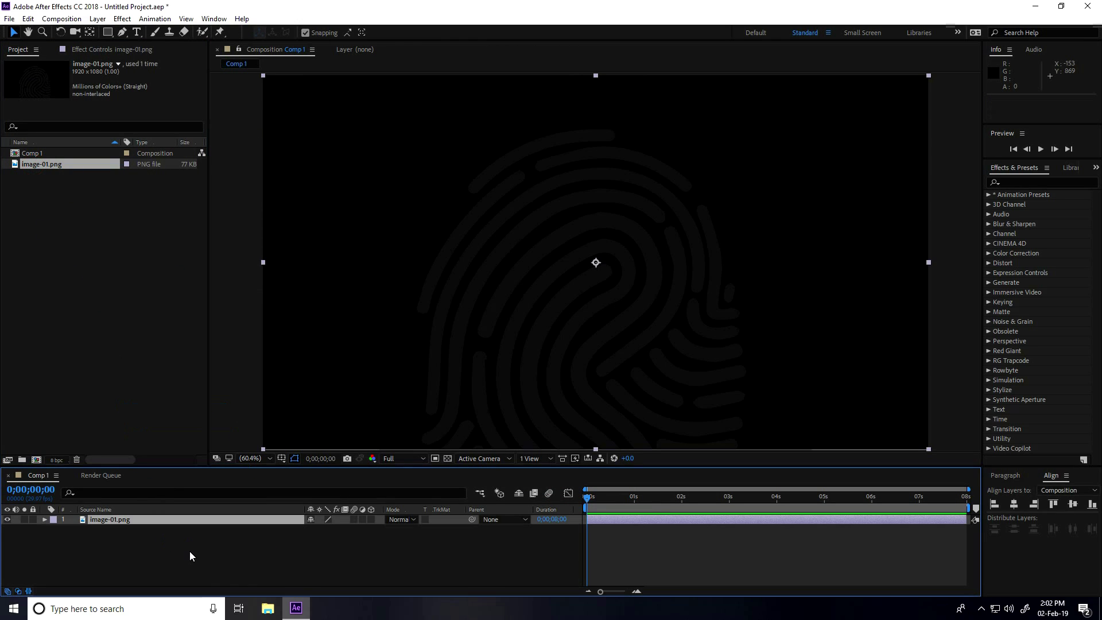
right_click(88, 519)
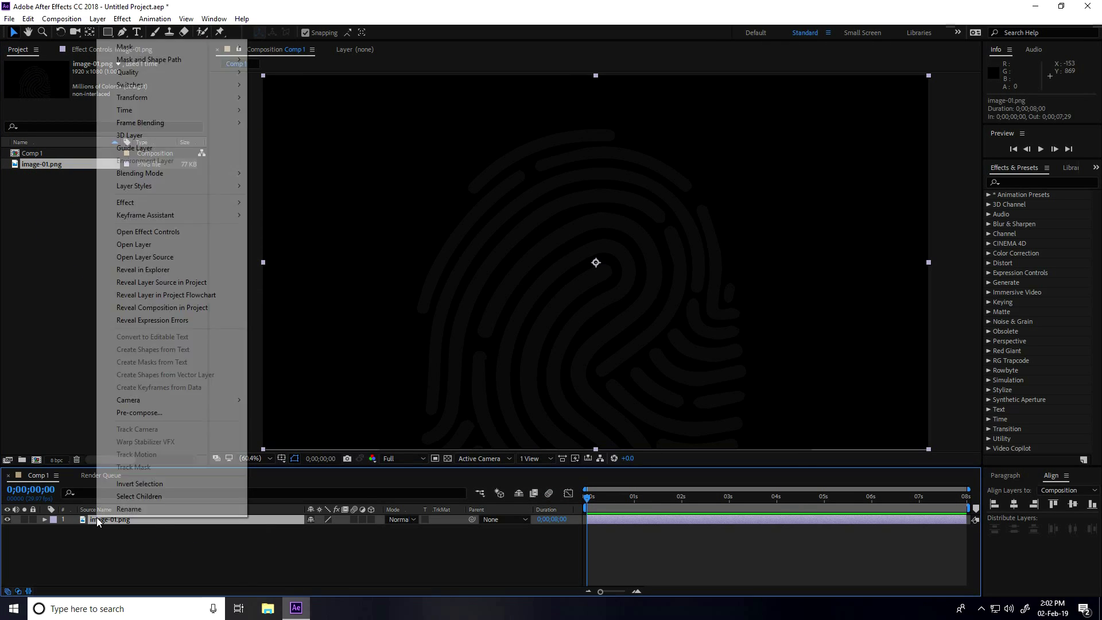
click(140, 413)
key(BackSpace)
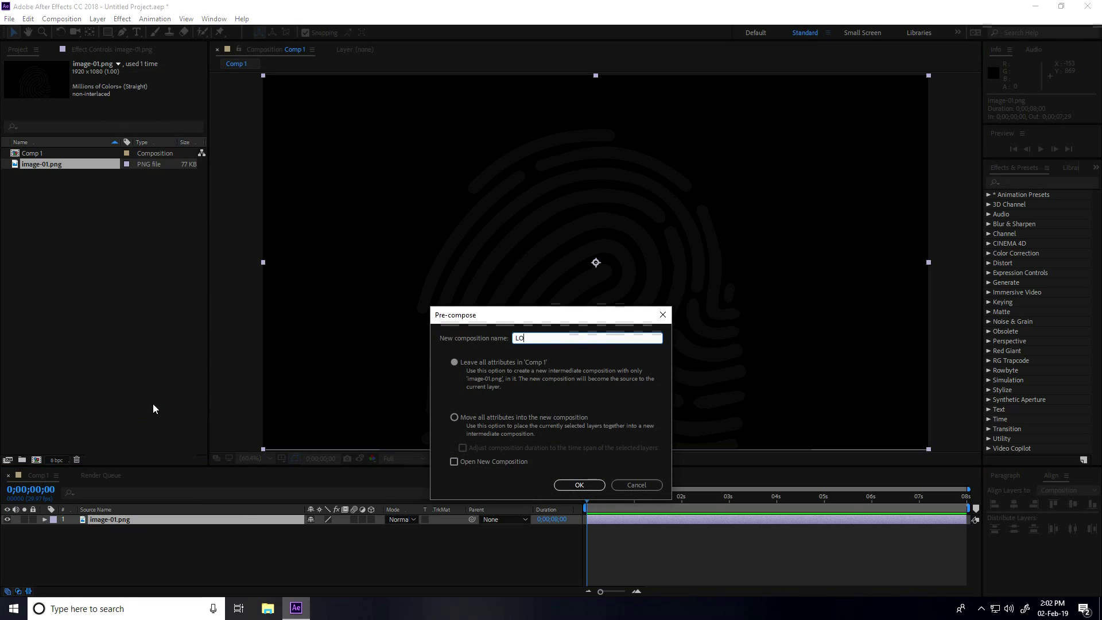
click(454, 417)
click(587, 486)
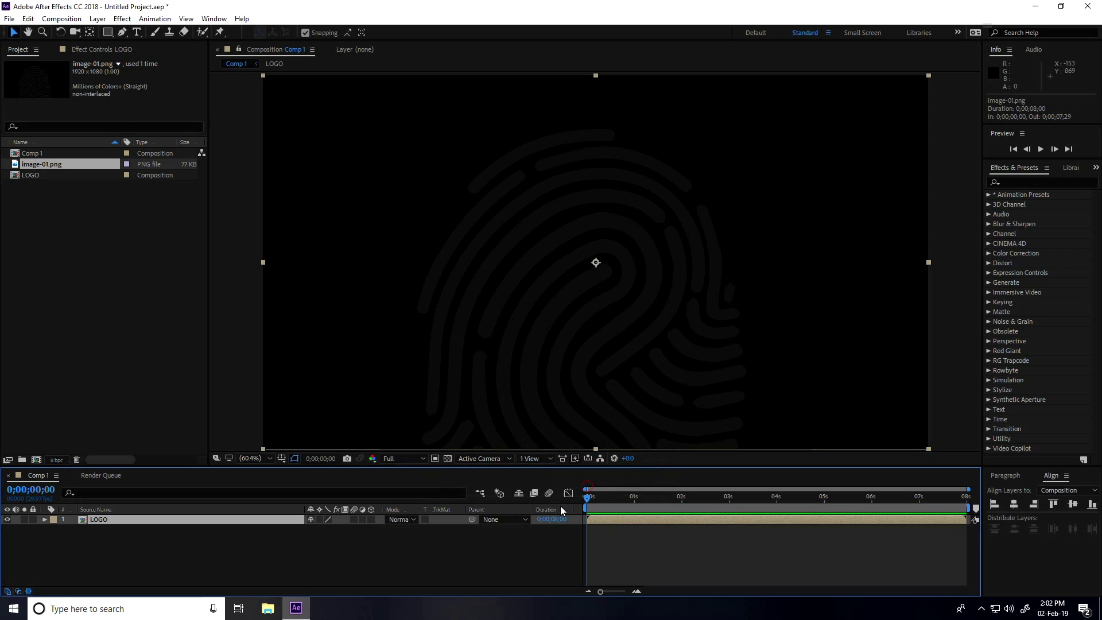
- Auto-trace the LOGO layer with default settings to outline the fingerprint ridges
drag(511, 468, 512, 446)
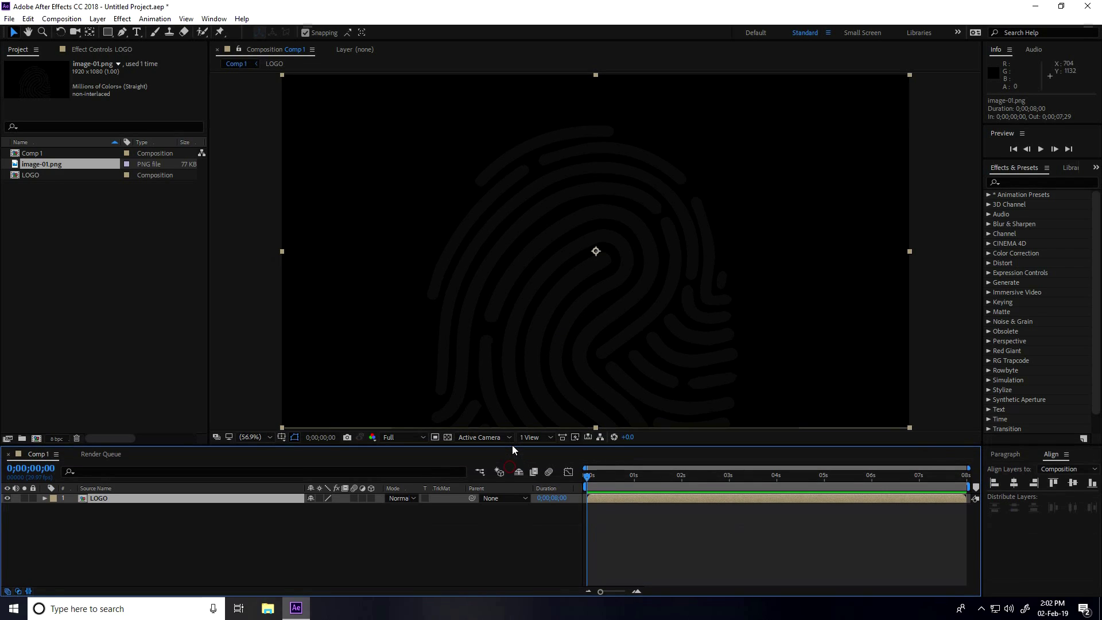
click(91, 500)
click(94, 20)
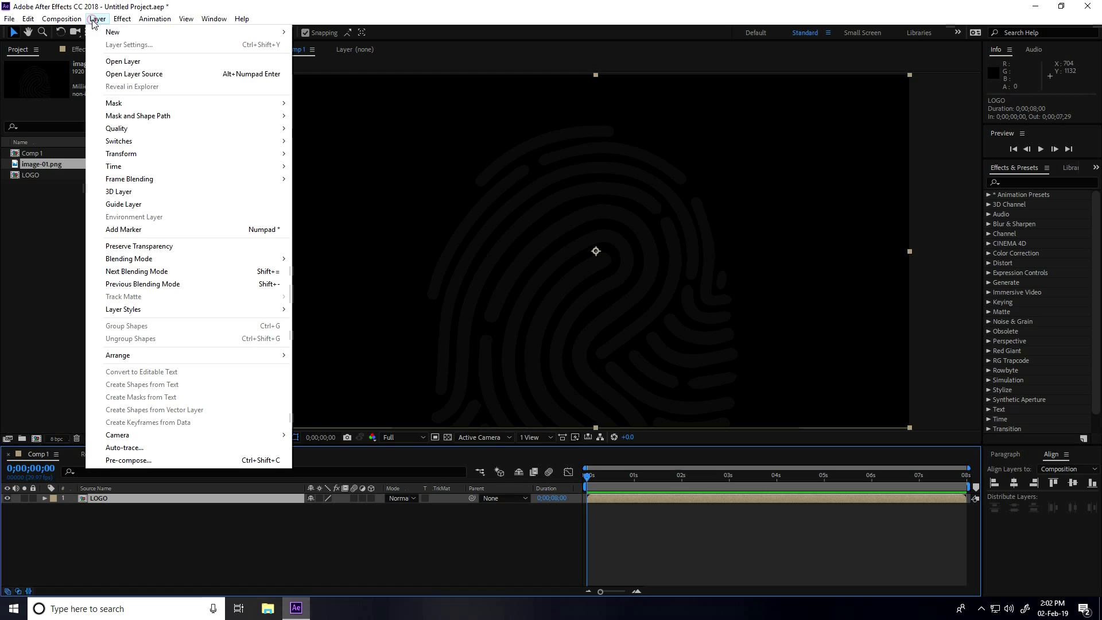
click(156, 446)
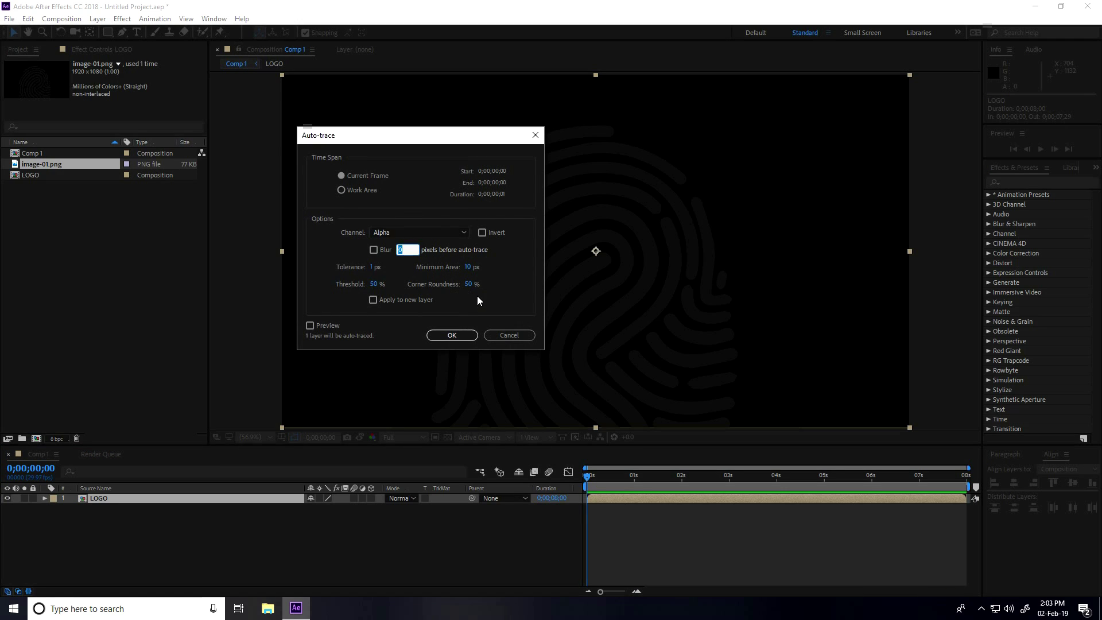
click(452, 335)
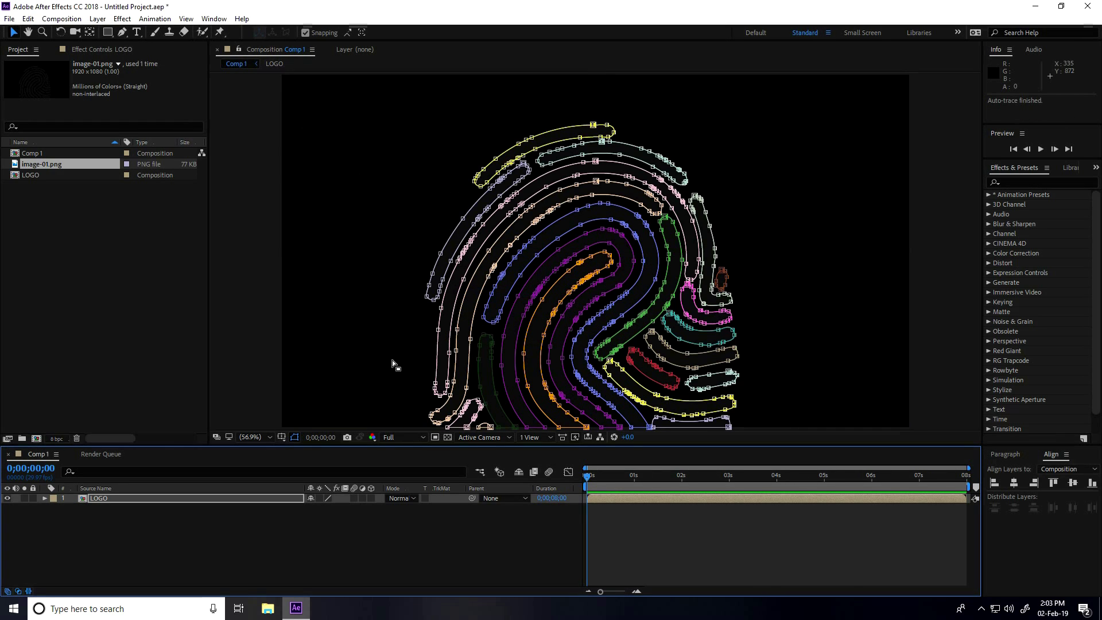
click(201, 525)
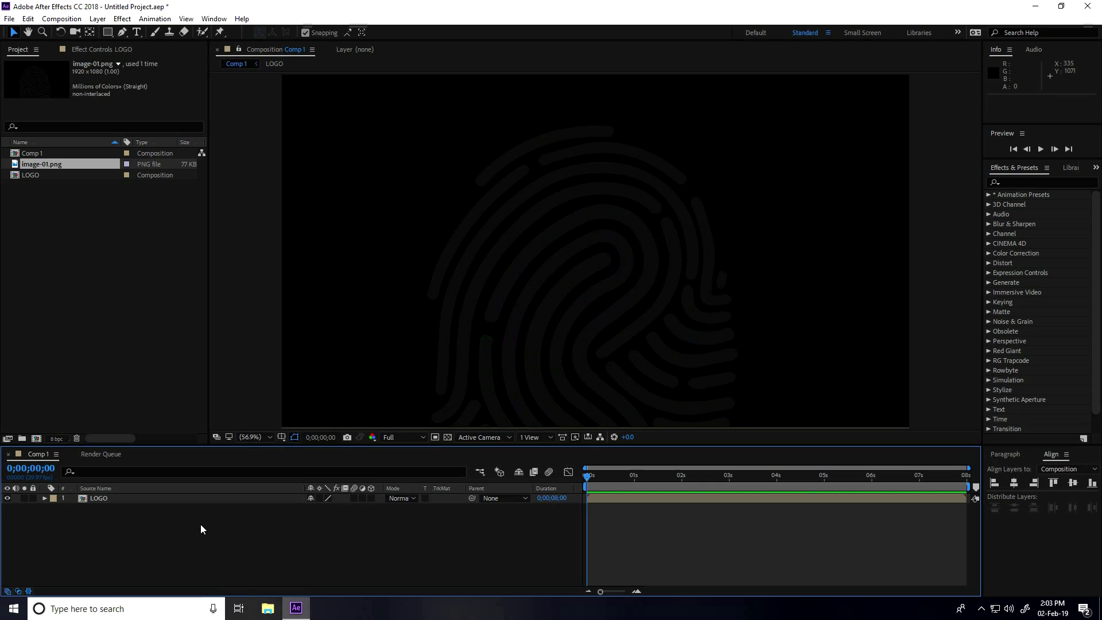
- Apply the Saber effect to the LOGO layer with the Energize preset
click(101, 498)
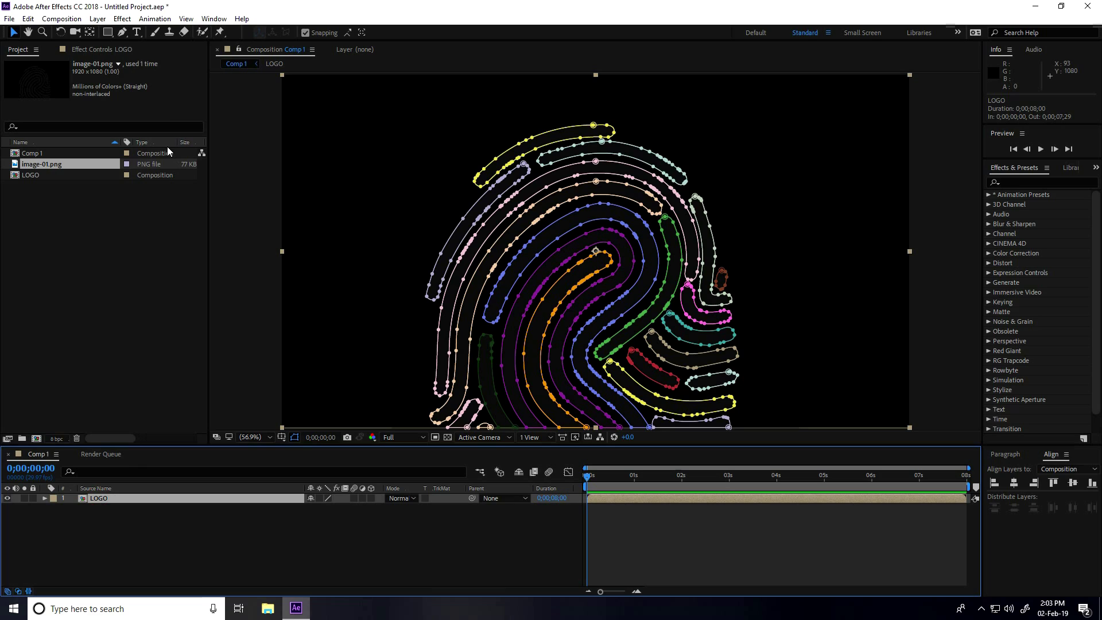
click(123, 19)
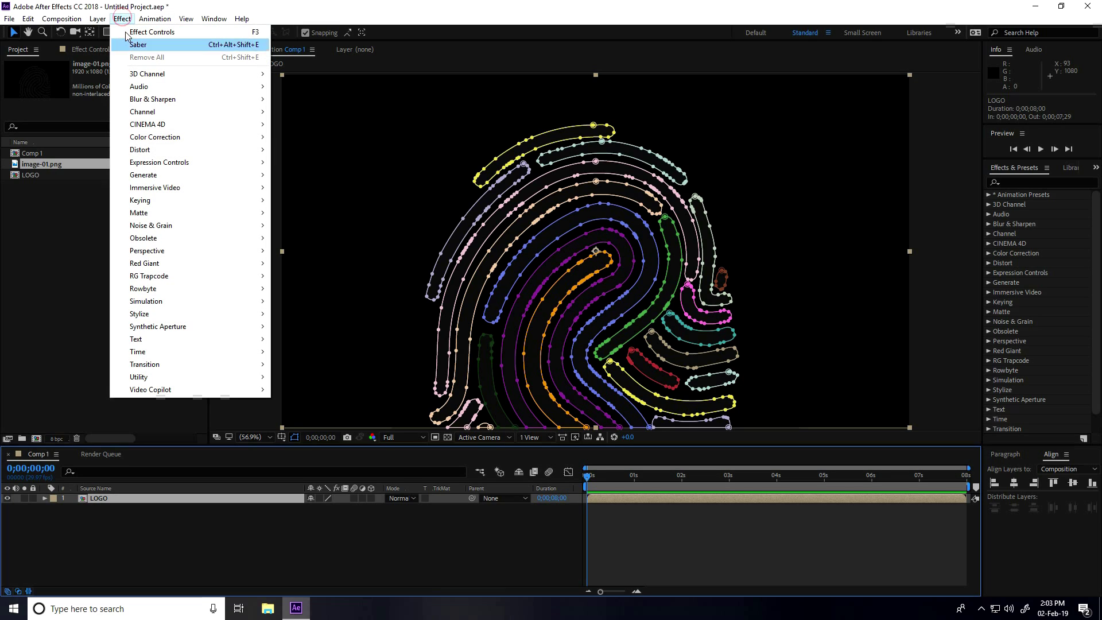
mouse_move(152, 390)
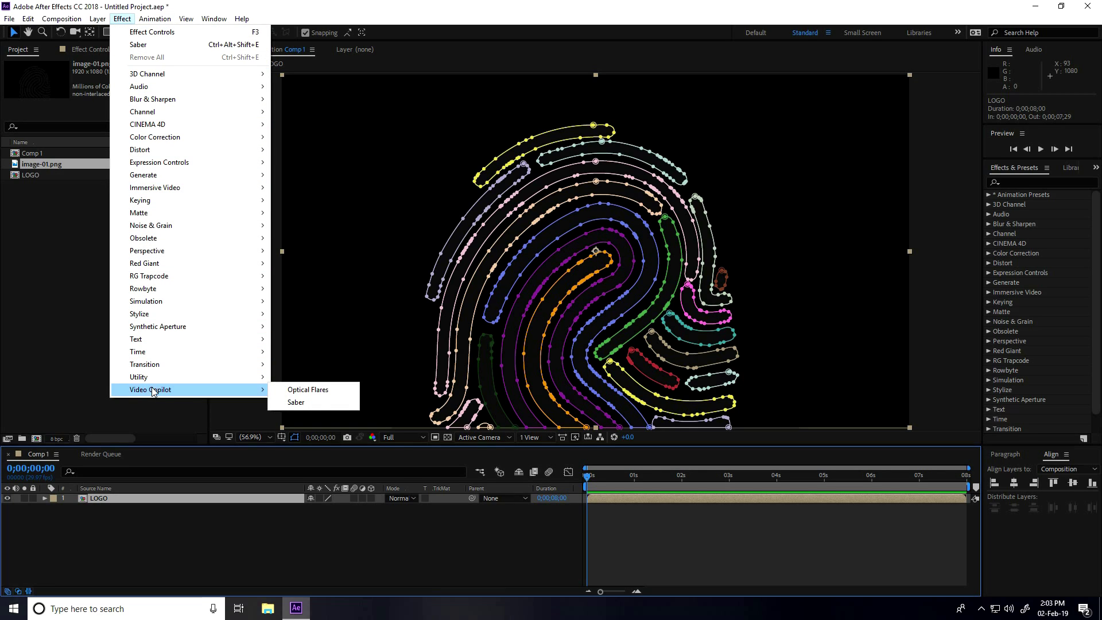
click(305, 403)
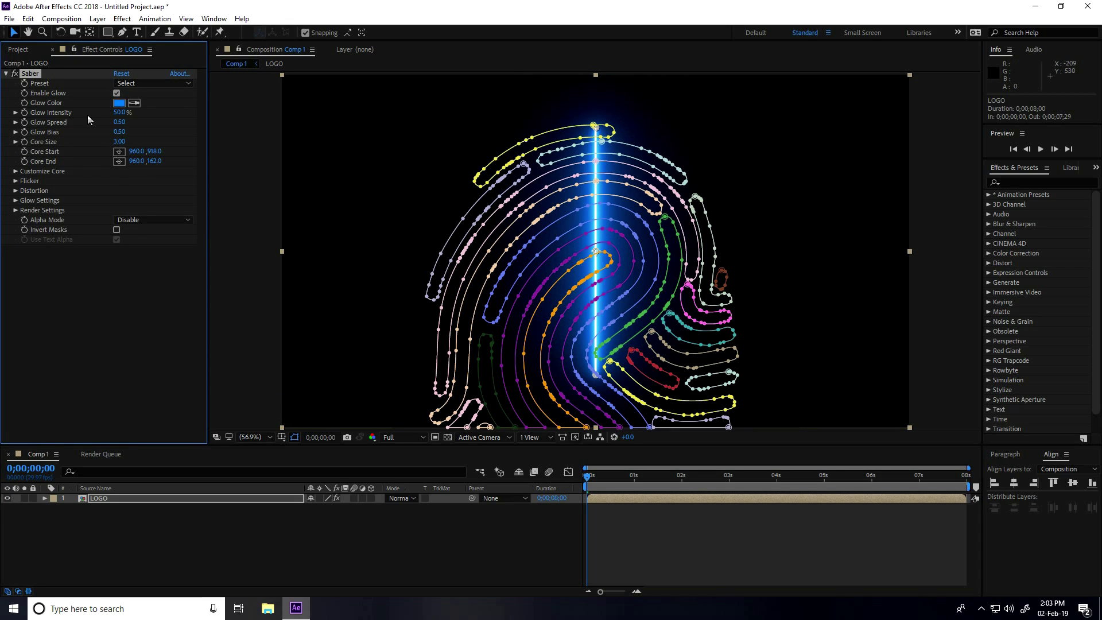
click(187, 84)
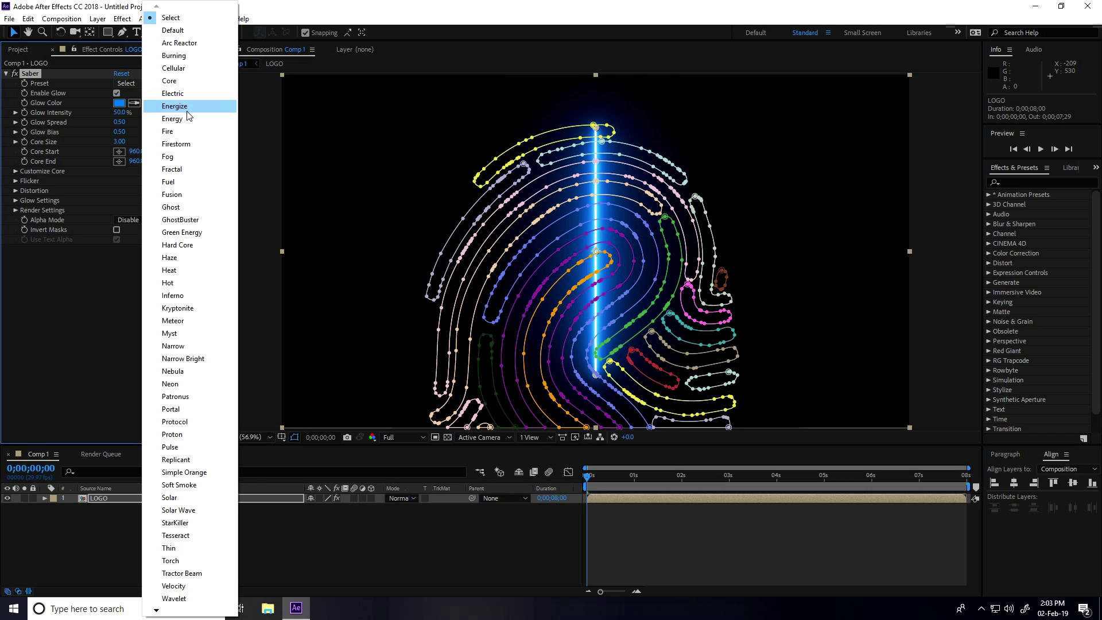
click(189, 107)
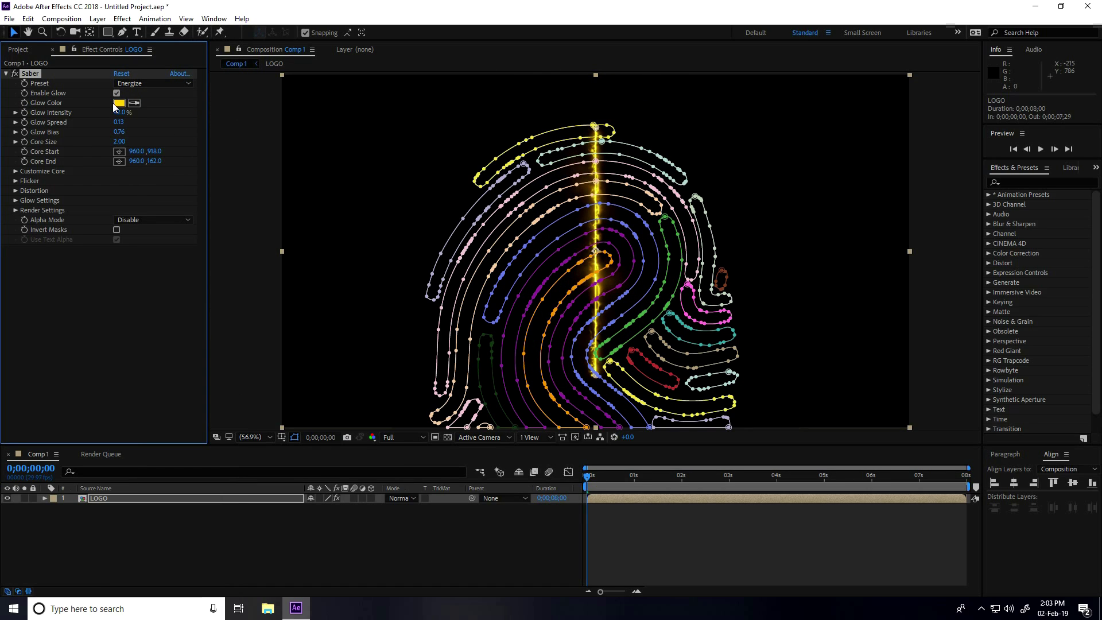
- Make the Saber glow orange (FF6A00) with Glow Intensity at 50%
click(119, 103)
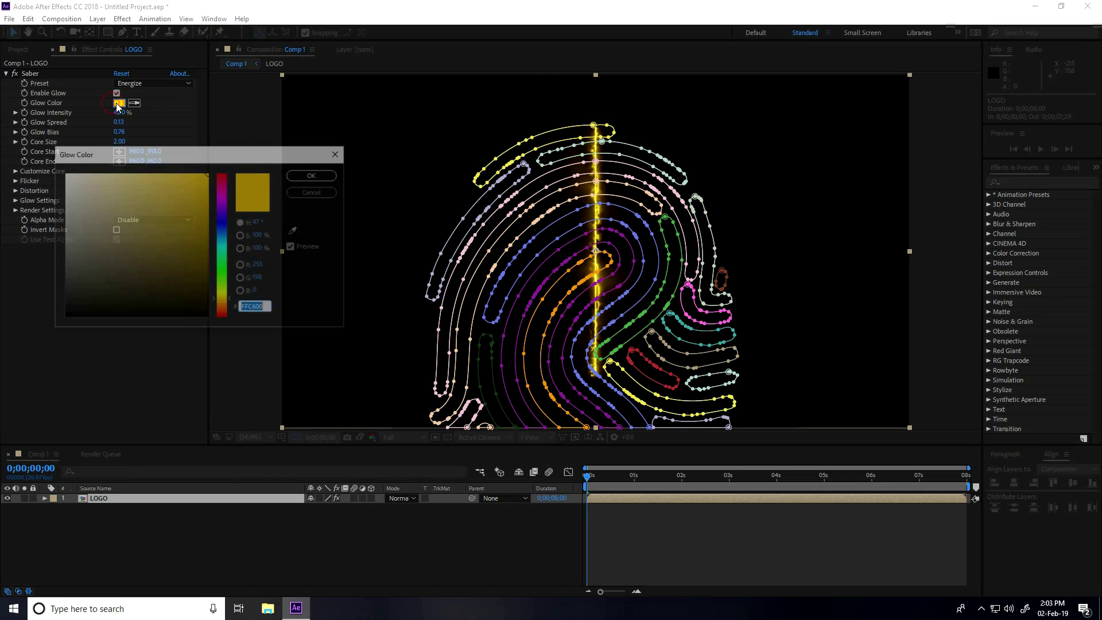
click(258, 223)
text(25)
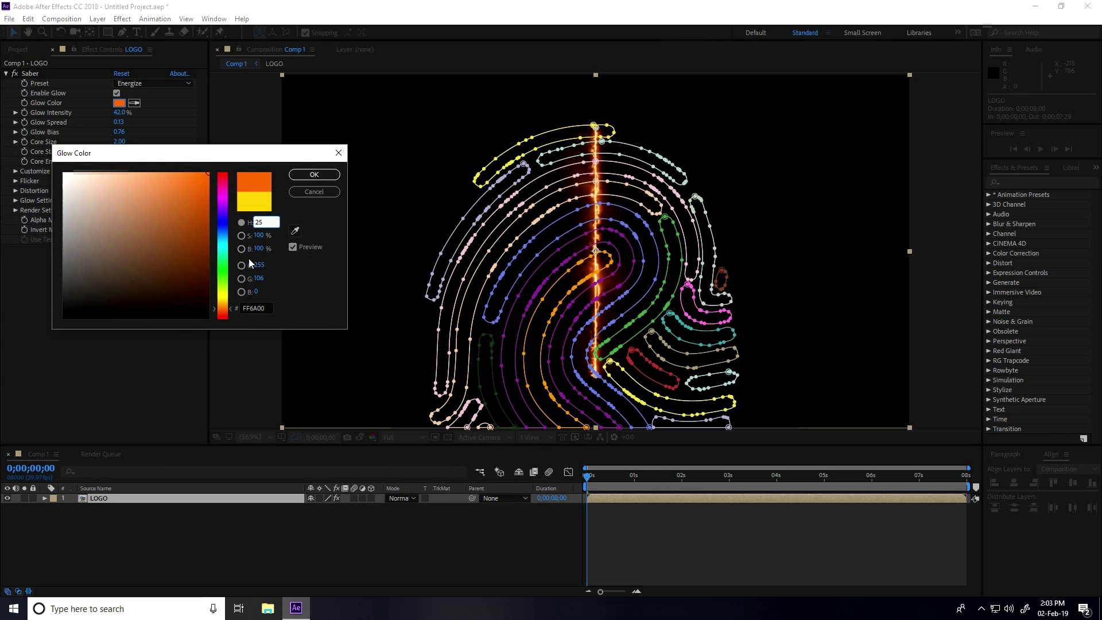
click(330, 174)
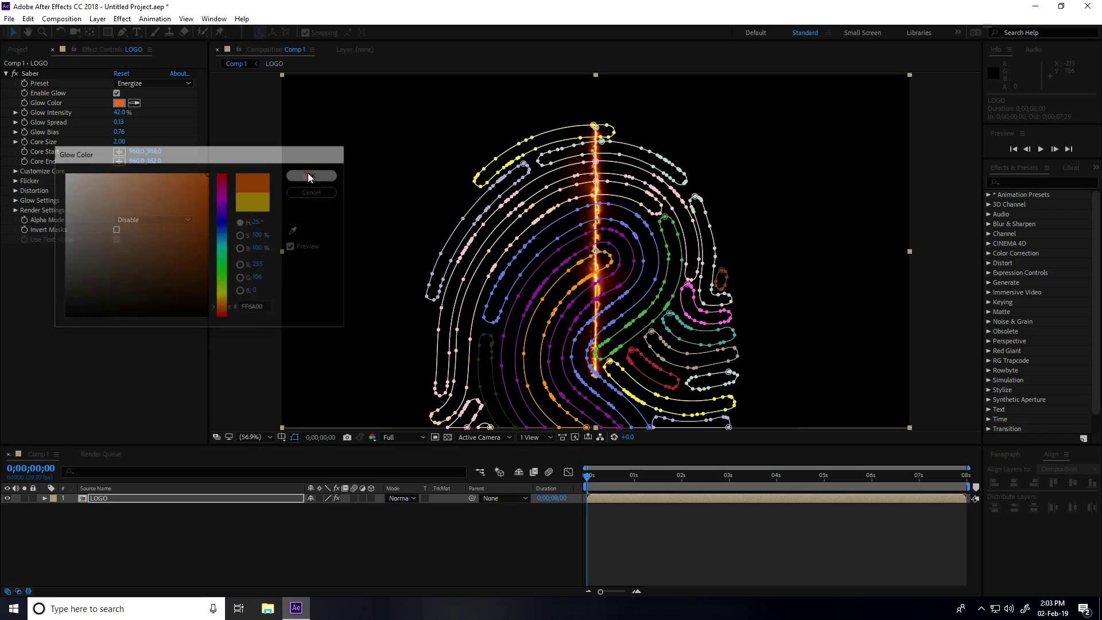
click(118, 113)
text(50)
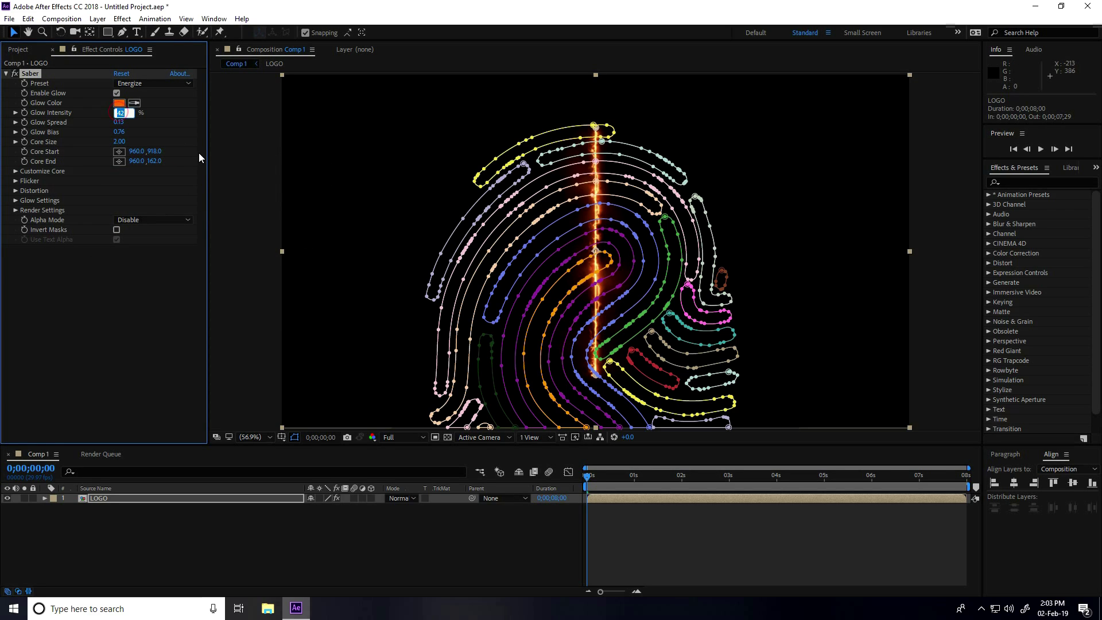
key(Return)
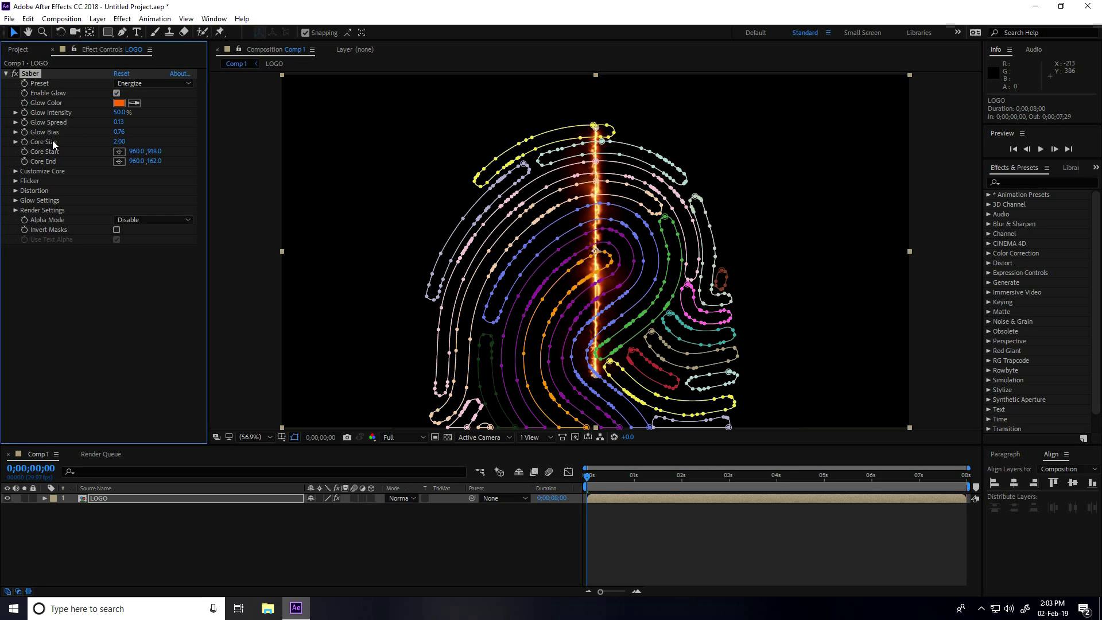
- Set Saber's Customize Core type to Layer Masks
click(15, 171)
click(180, 182)
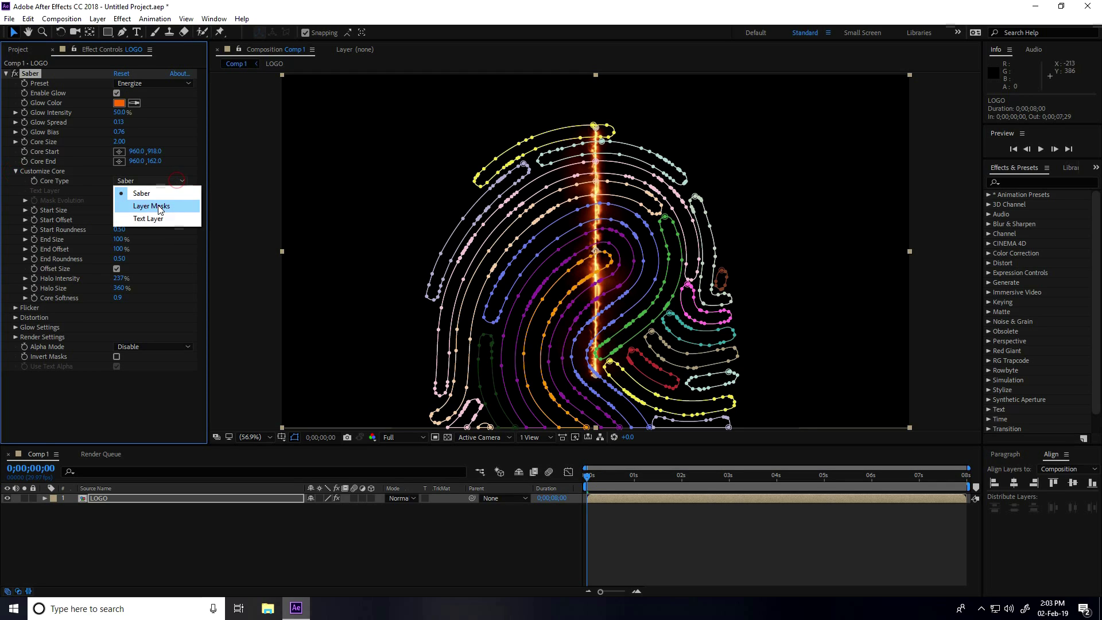
click(173, 205)
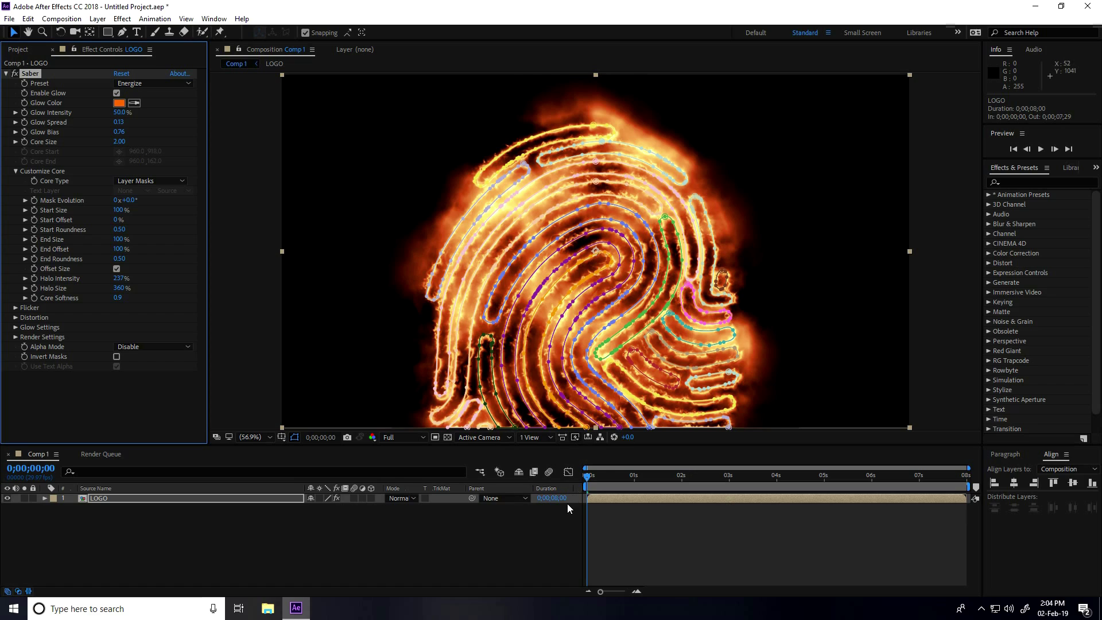
- Keyframe Mask Evolution from 0 to -3 revolutions near the end, then preview
click(34, 200)
drag(593, 484, 990, 487)
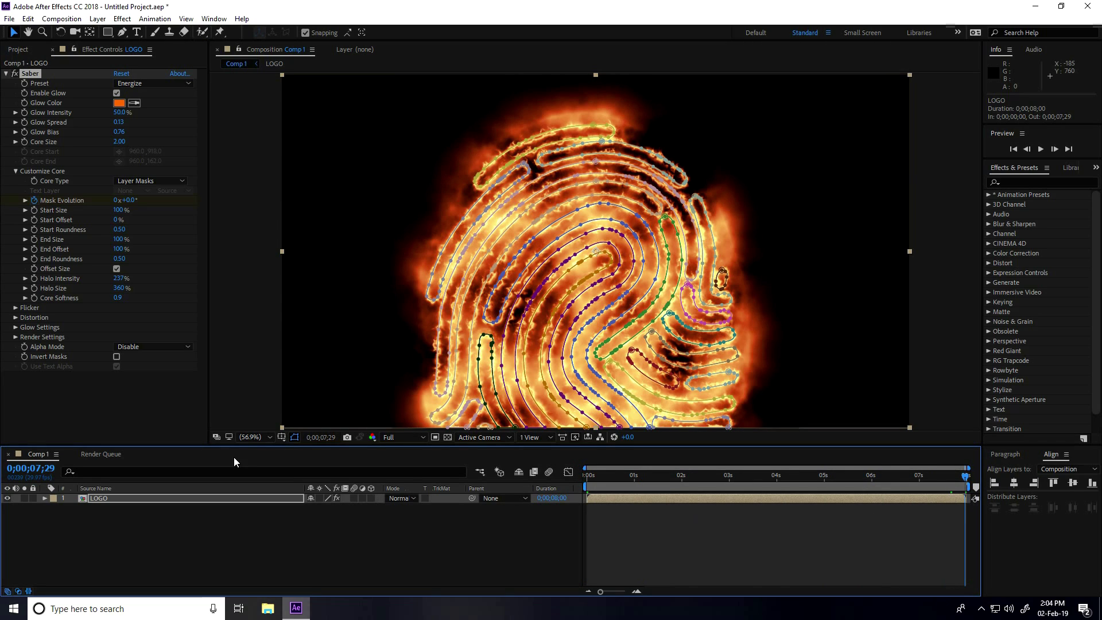
click(118, 200)
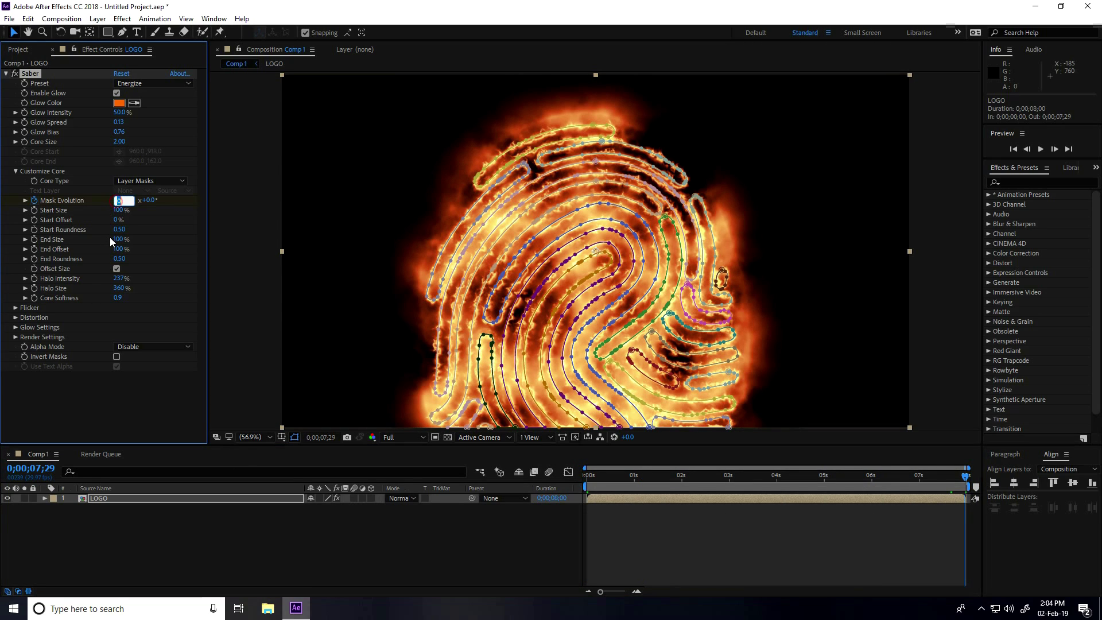
text(-3)
key(Return)
click(554, 476)
key(space)
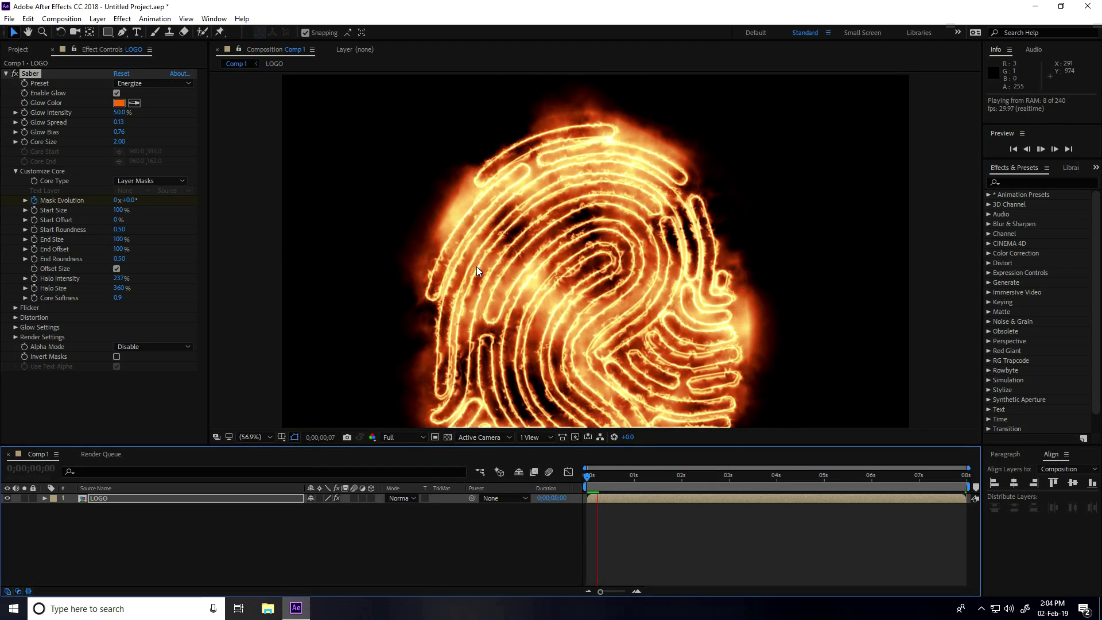
- Keyframe Start Size at 0% on frame 10 and 200% on frame 20
click(597, 473)
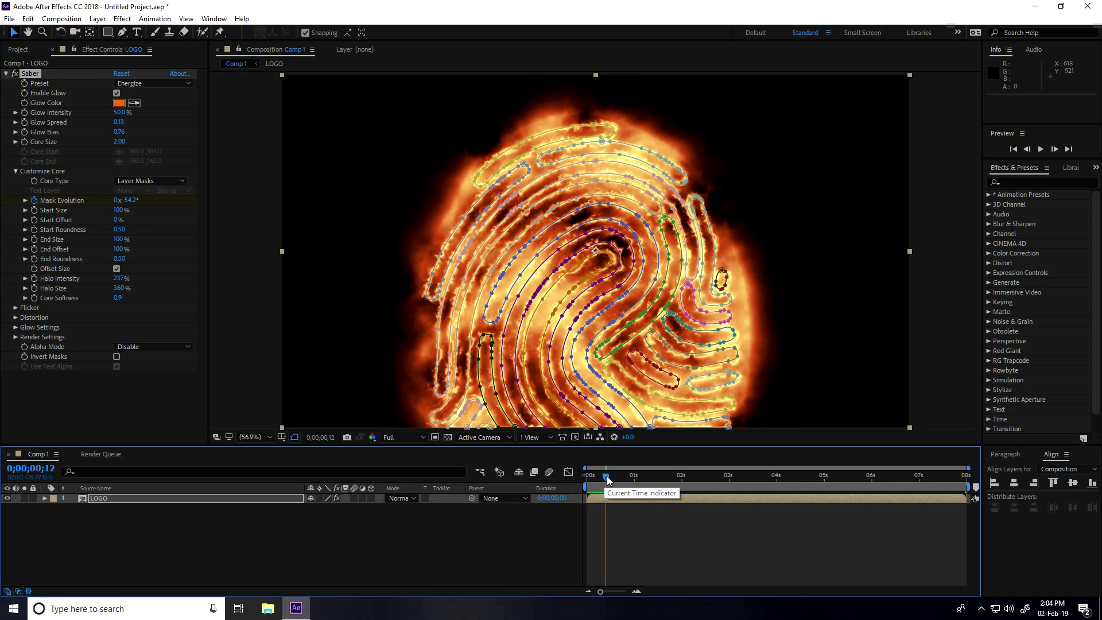
key(Page_Up)
key(Page_Up)
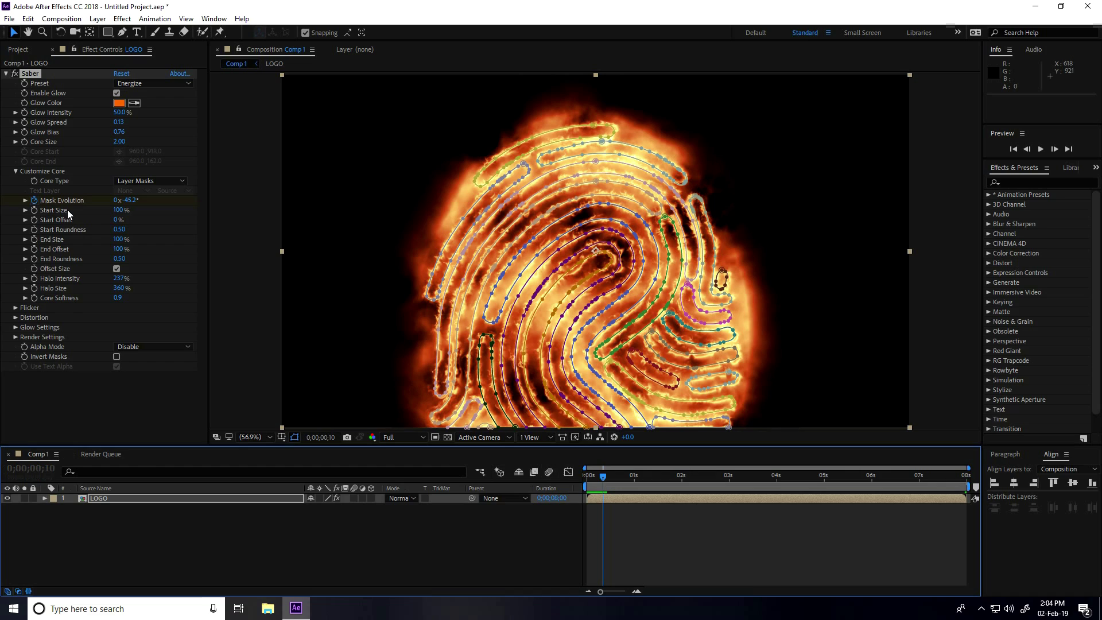
click(34, 210)
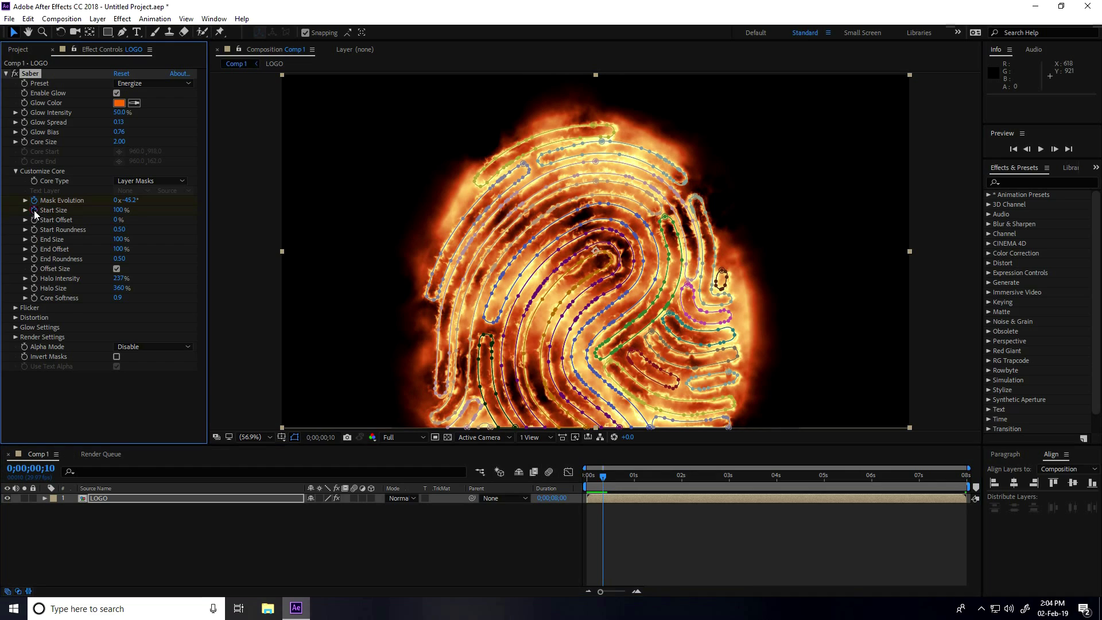
click(118, 210)
text(0)
key(Return)
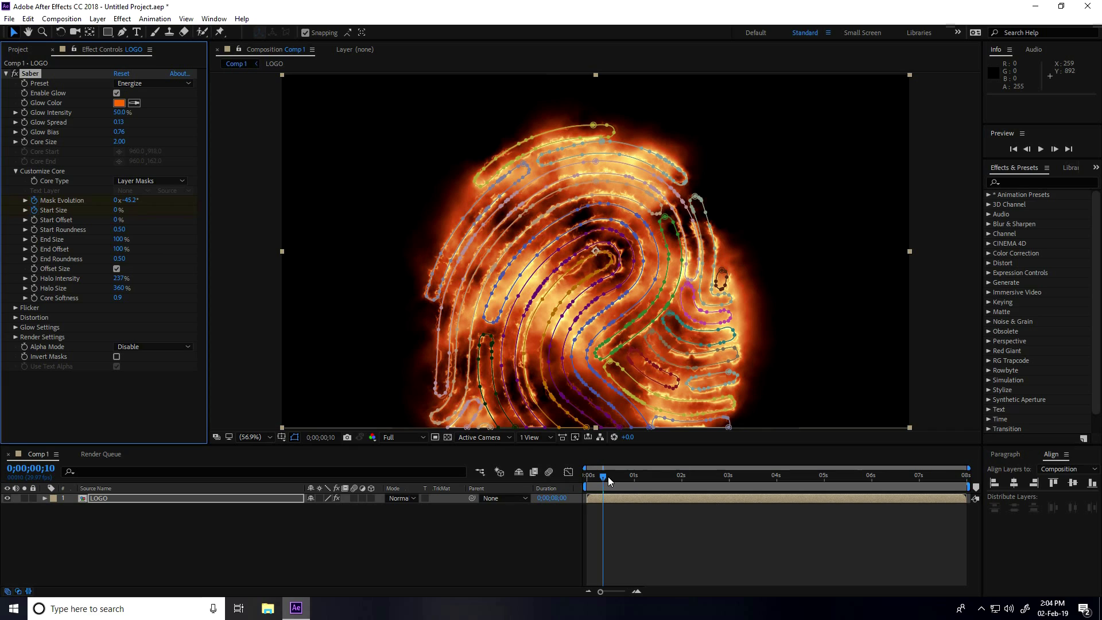
drag(604, 476, 619, 476)
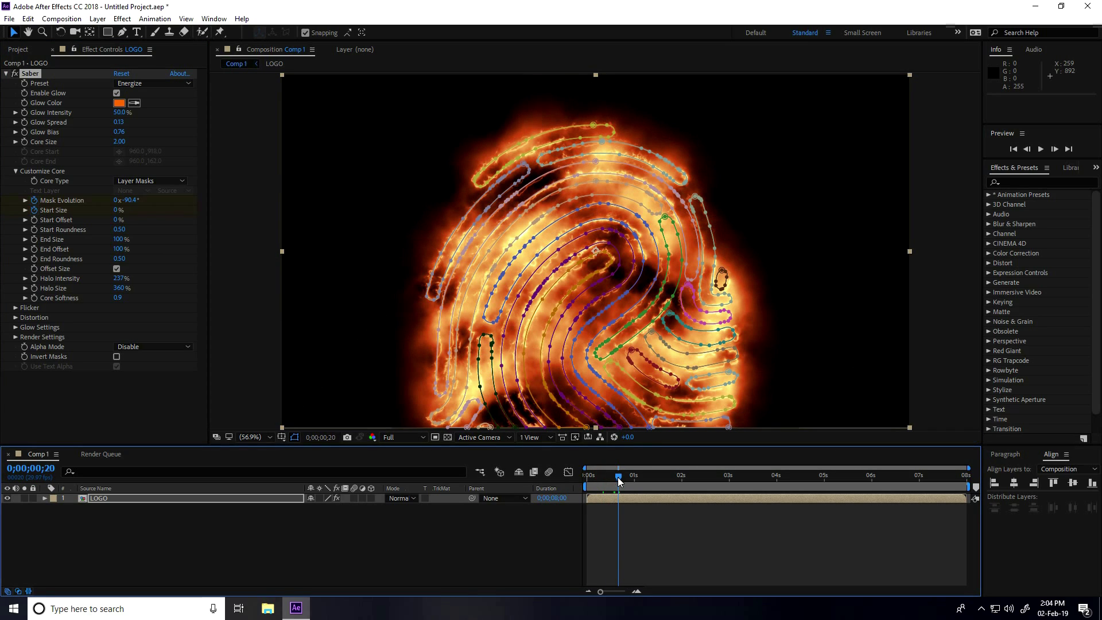
click(117, 210)
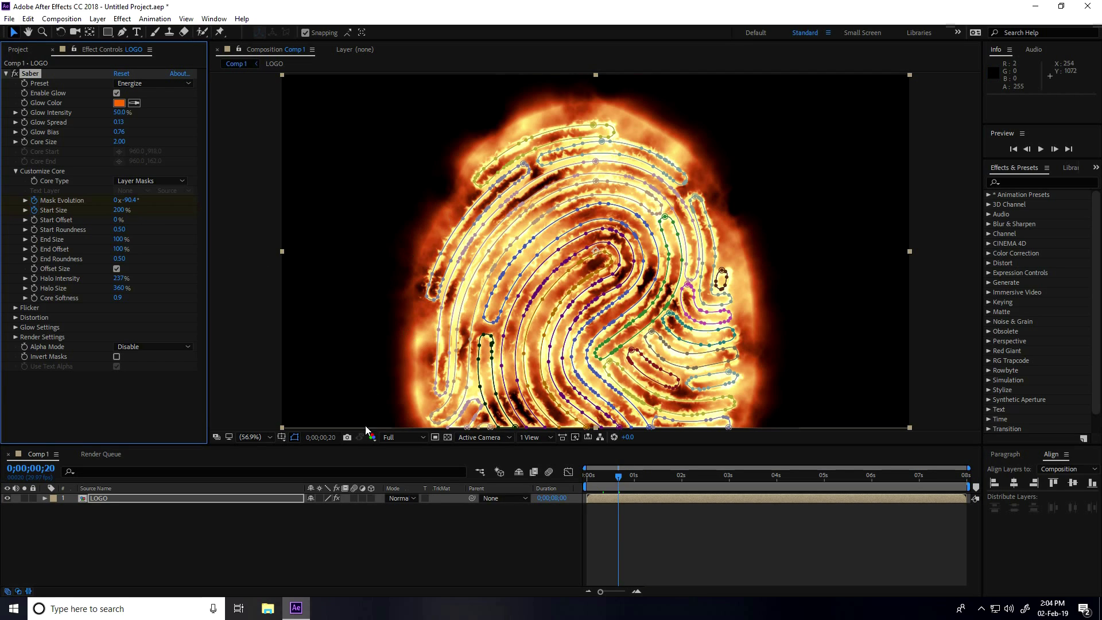
drag(619, 476, 603, 476)
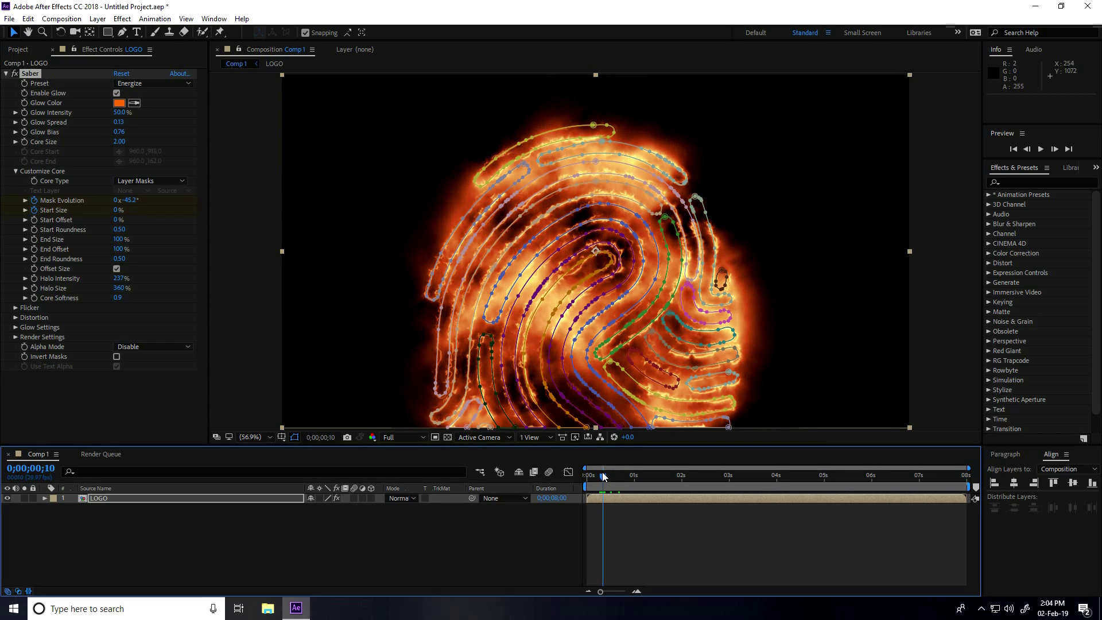
- Keyframe Start Offset from 100% down to 0% at the last frame
click(35, 223)
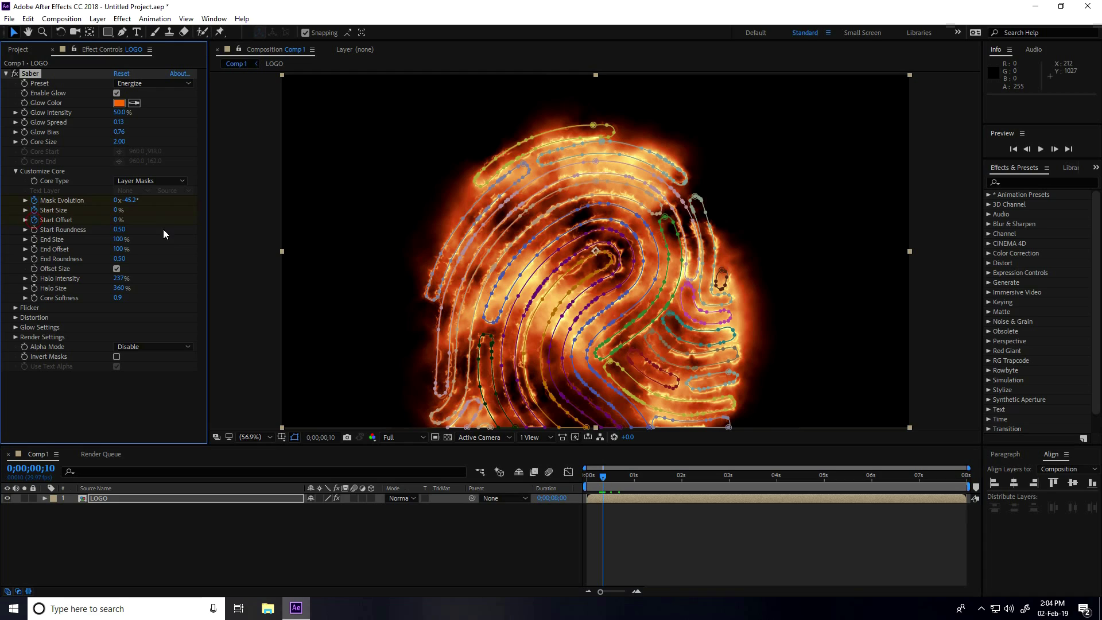
click(118, 221)
key(Return)
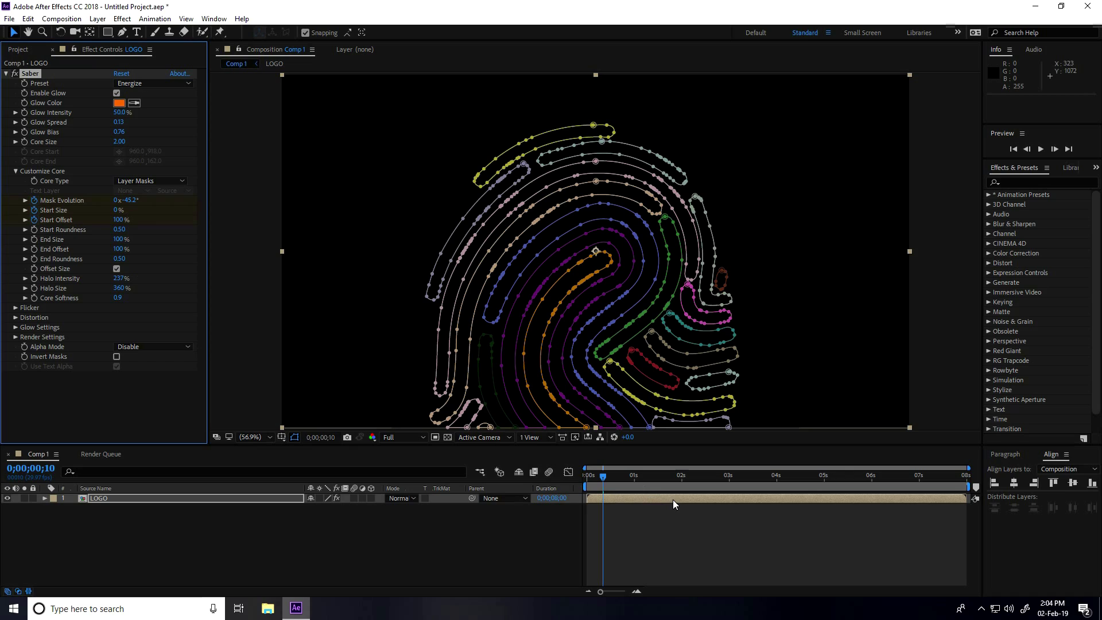
click(607, 476)
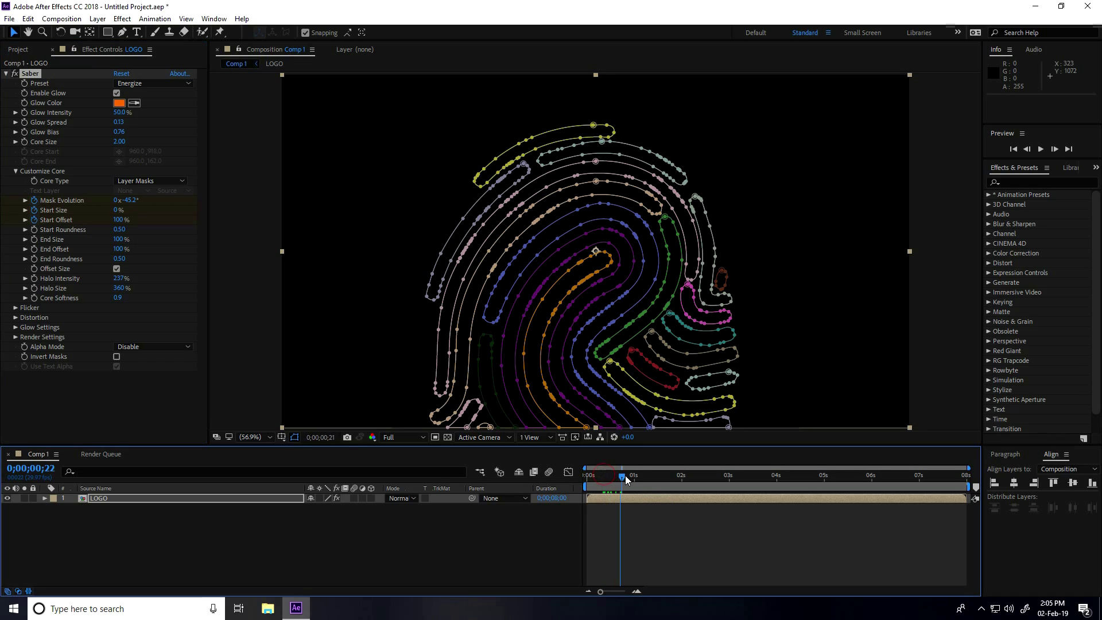
drag(626, 475, 978, 501)
click(118, 221)
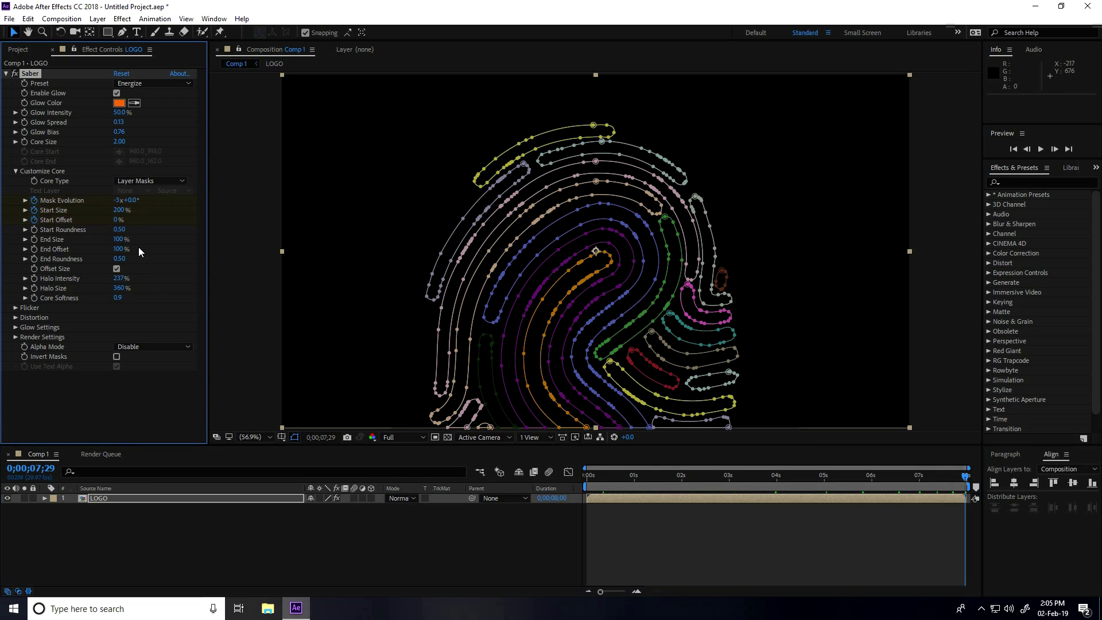
drag(601, 477, 556, 486)
- Preview the animation, set viewer resolution to Half, and return to the first frame
key(space)
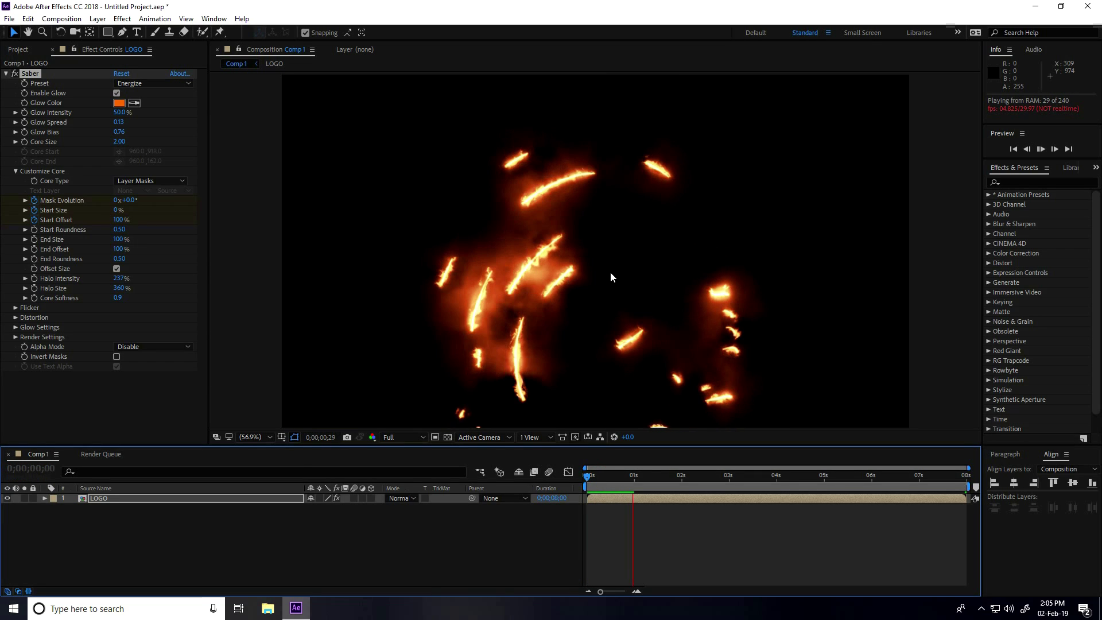
key(space)
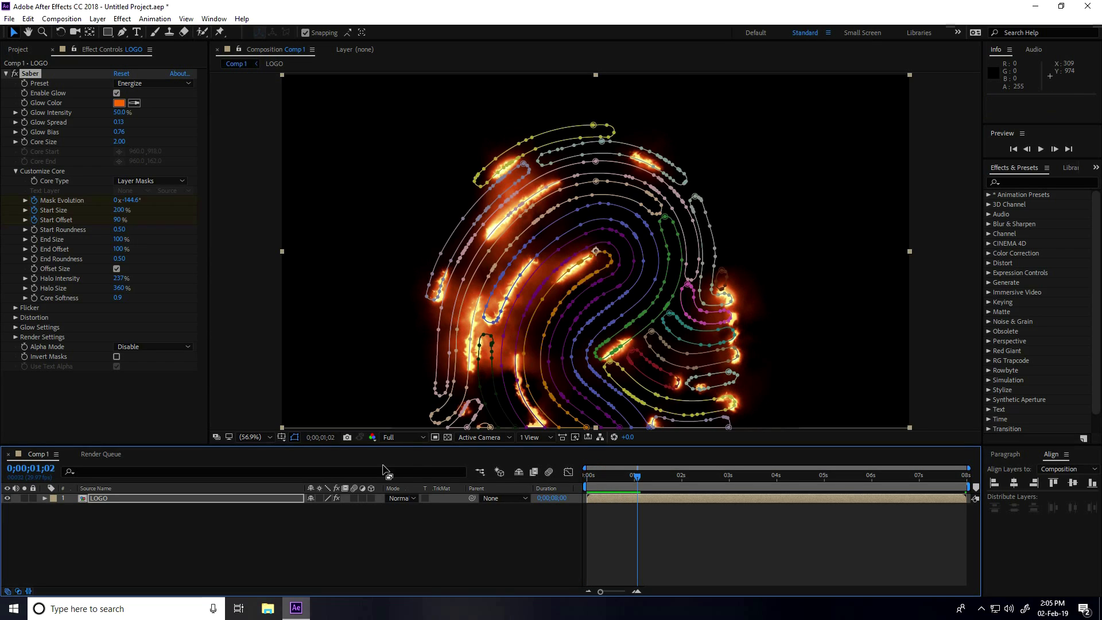
click(400, 437)
click(409, 483)
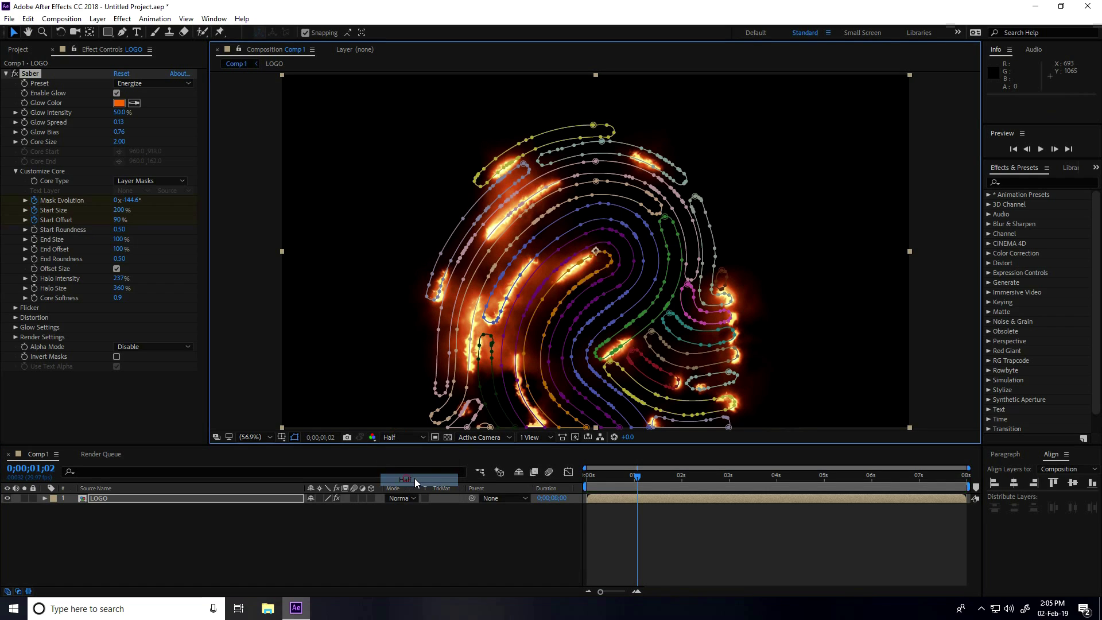
click(634, 475)
key(Home)
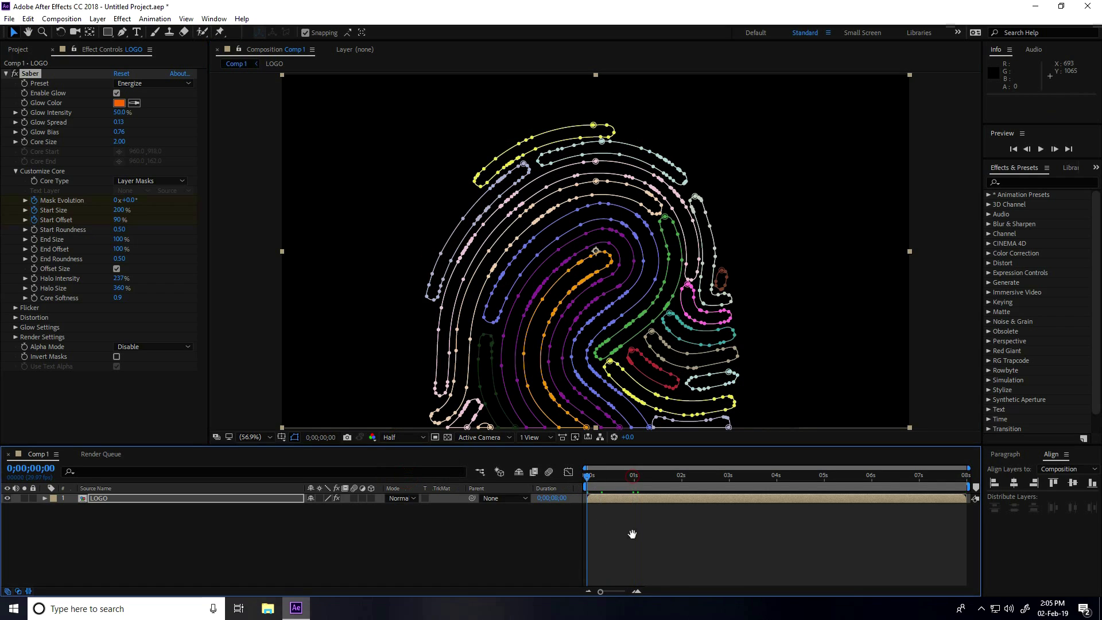
key(space)
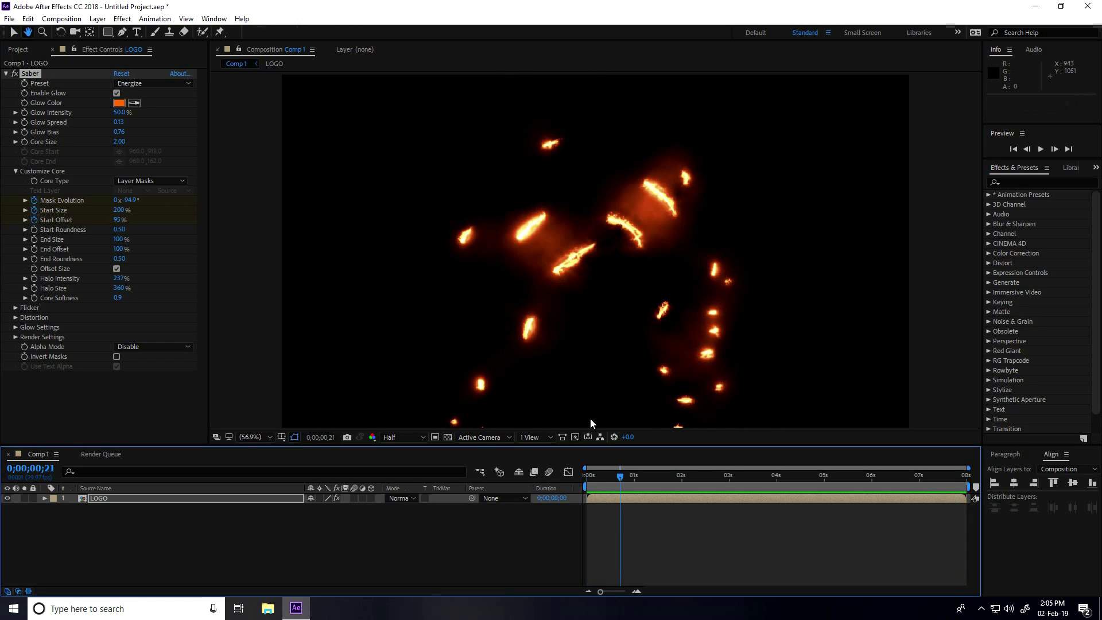
key(space)
- Keyframe End Offset at frame 20 and set it to 0% at 0;00;02;00
drag(623, 476, 573, 478)
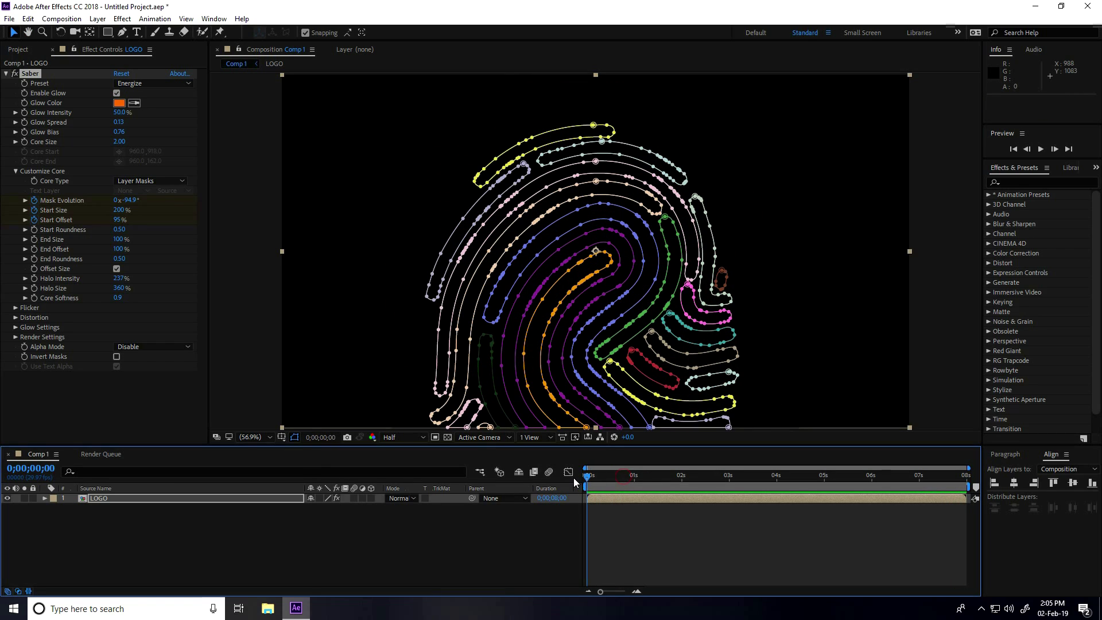
click(615, 485)
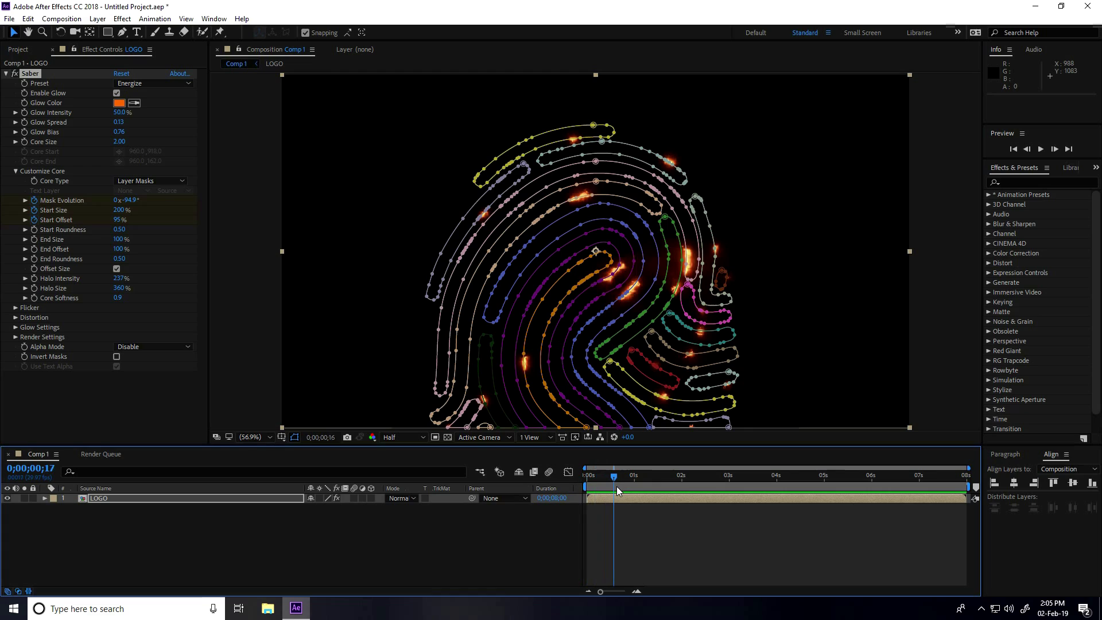
drag(618, 488, 622, 491)
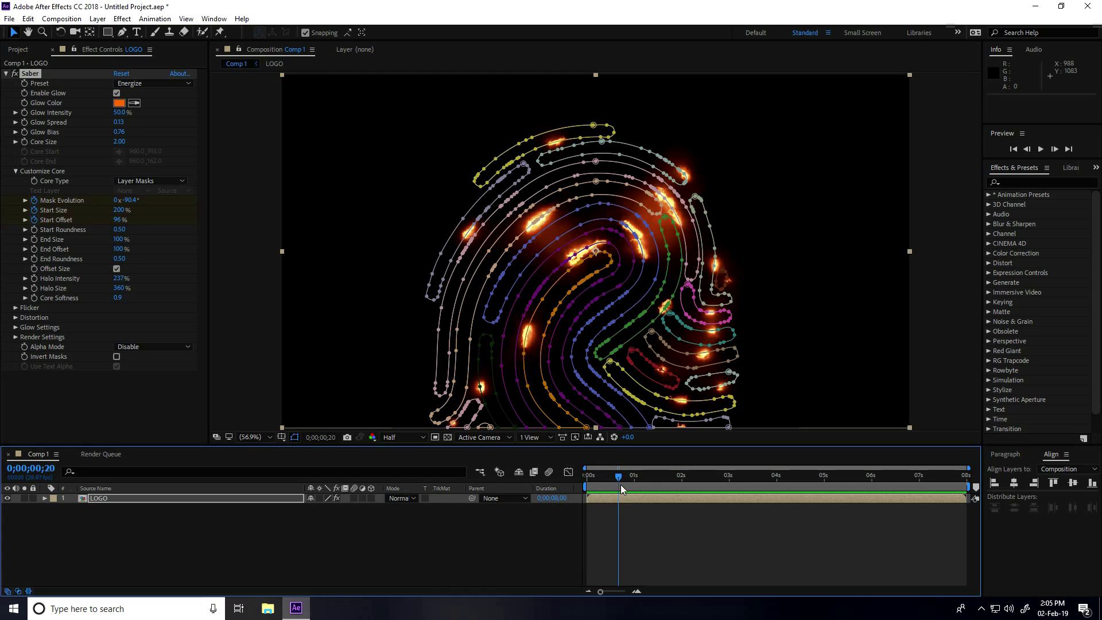
click(33, 249)
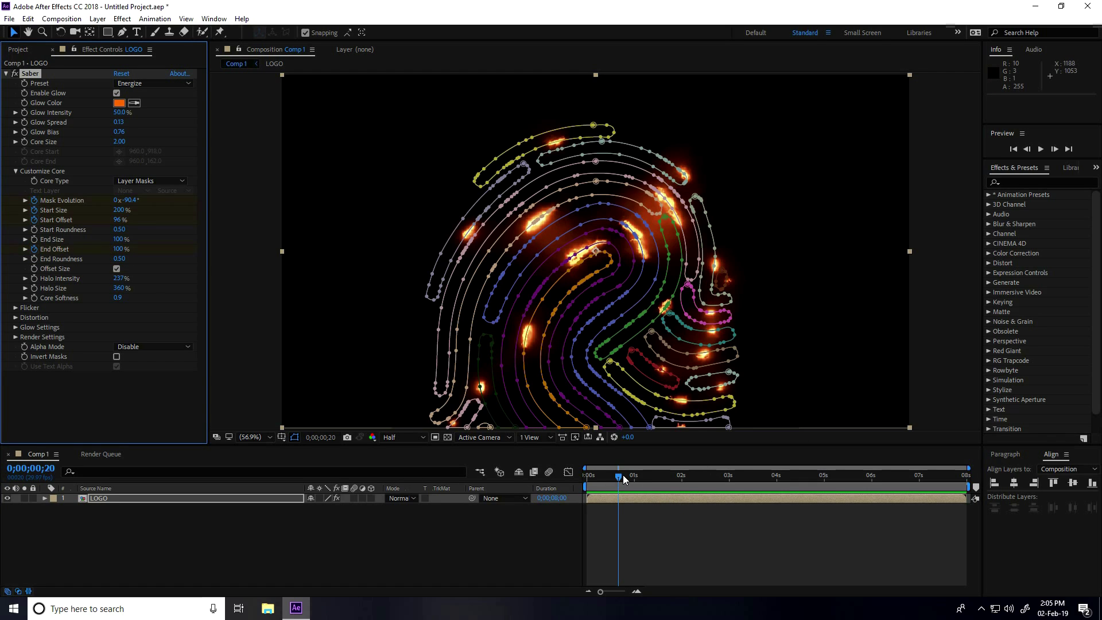
drag(623, 474, 683, 483)
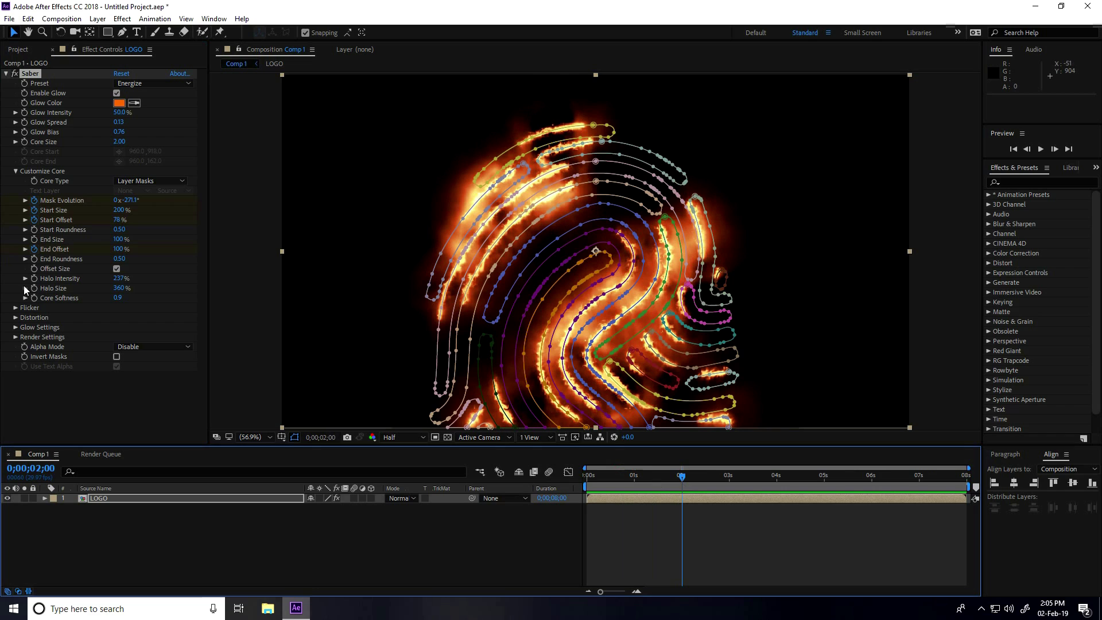
click(123, 250)
text(0)
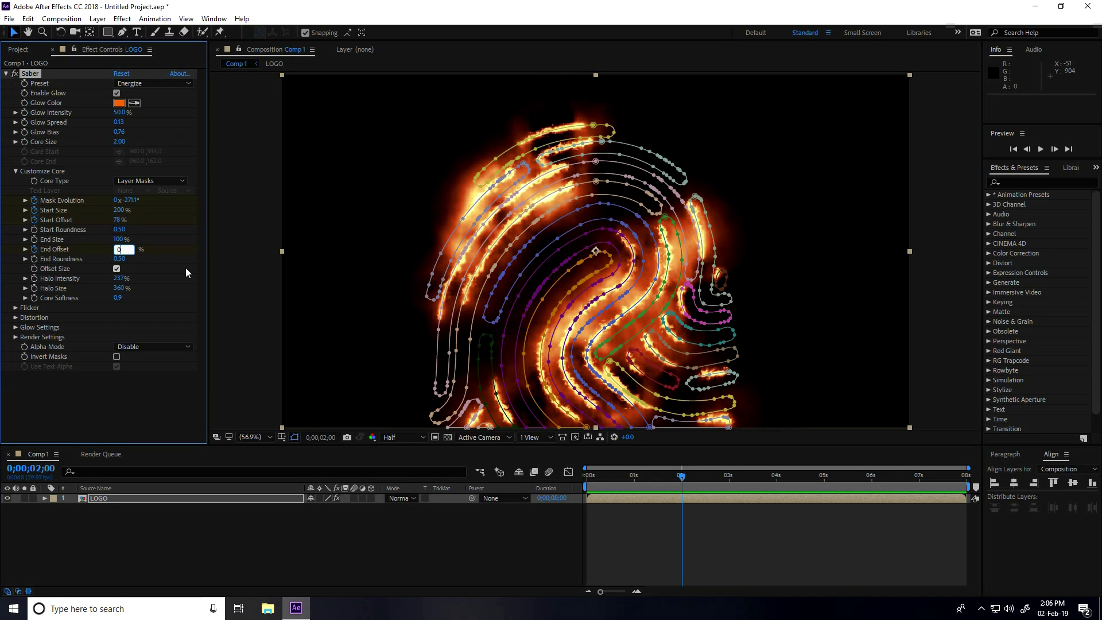
key(Return)
- Preview the flaming fingerprint animation from the start
click(679, 475)
key(Home)
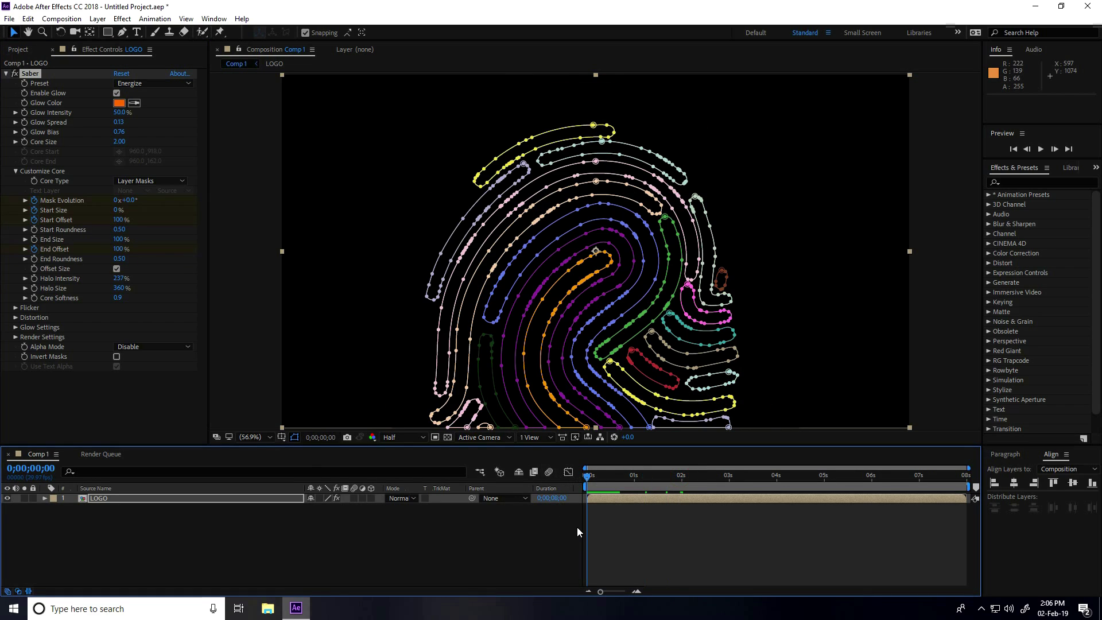
key(space)
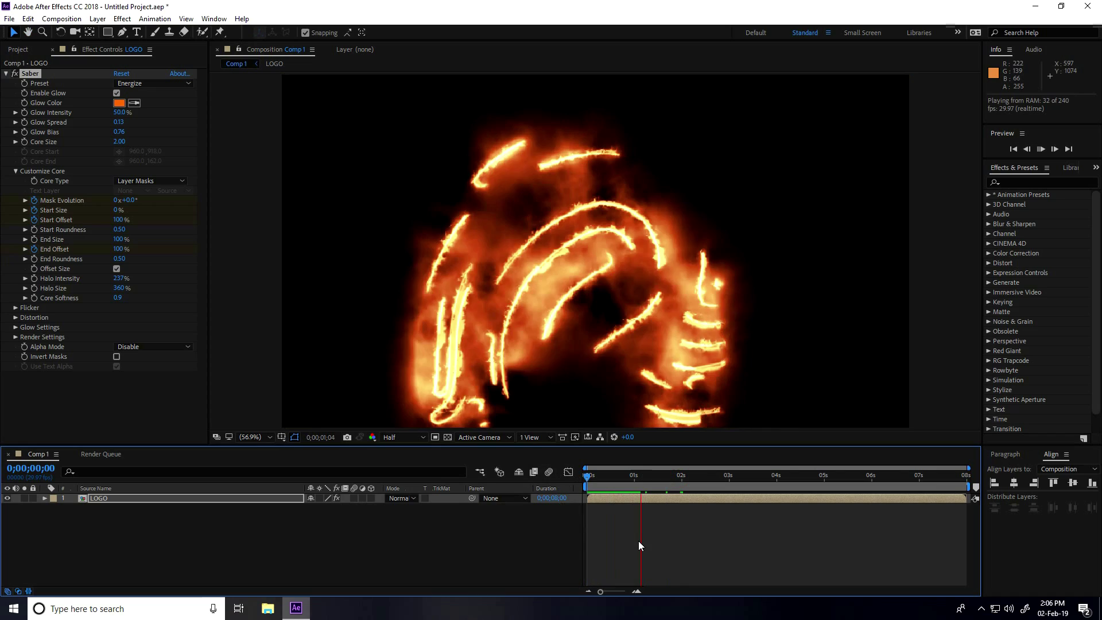
click(629, 475)
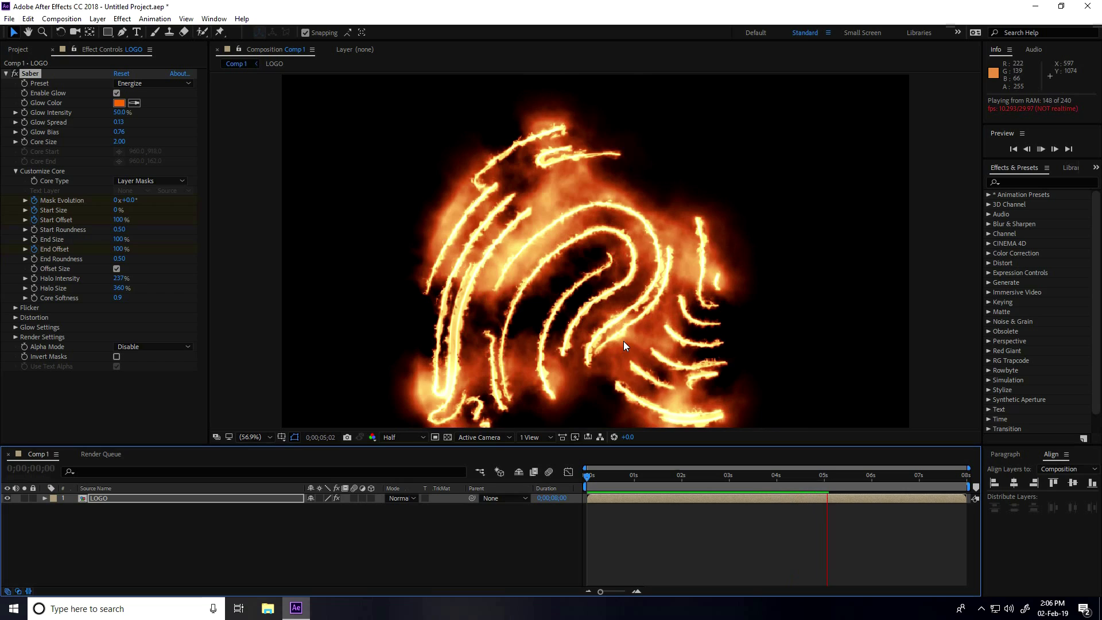
key(space)
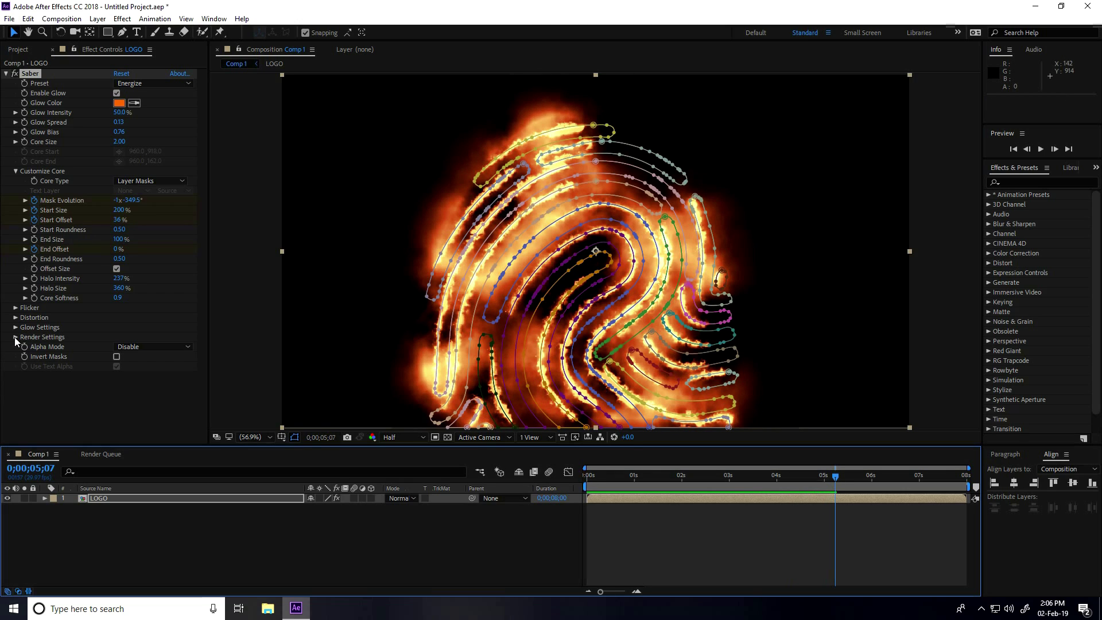
- Set Saber Composite Settings to Add and Alpha Mode to Mask Core, then preview
click(15, 337)
scroll(204, 384, down, 1)
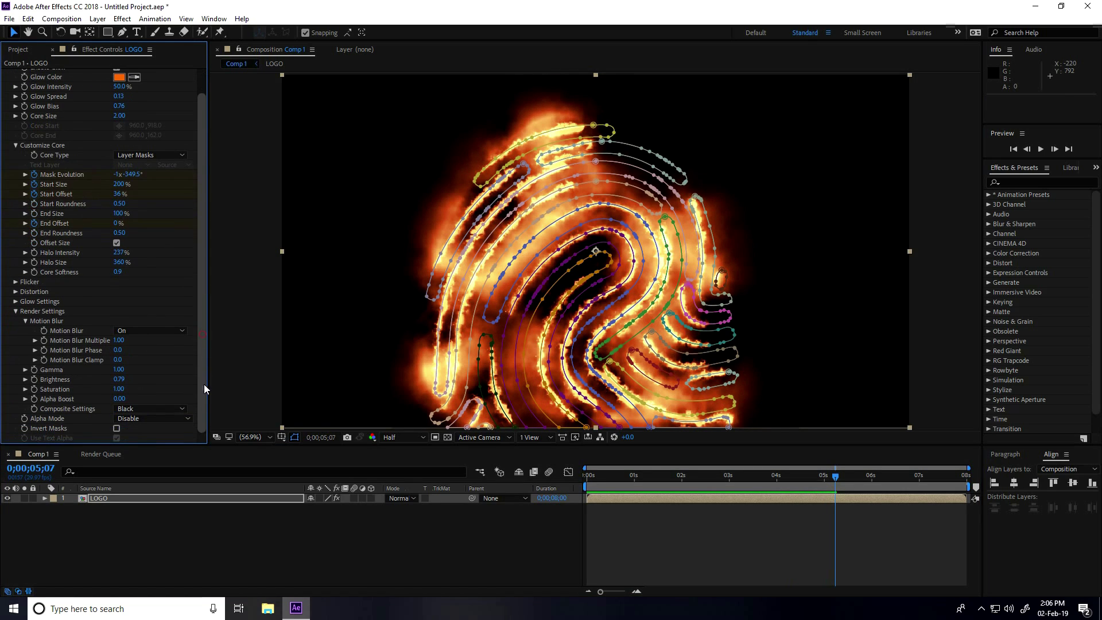
click(148, 408)
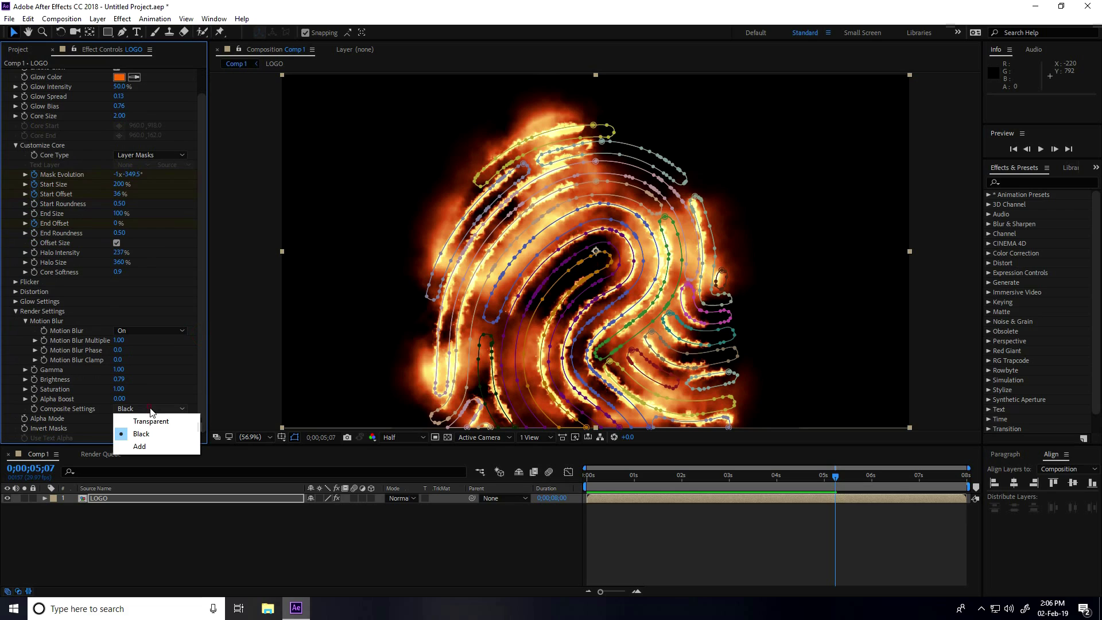
click(146, 448)
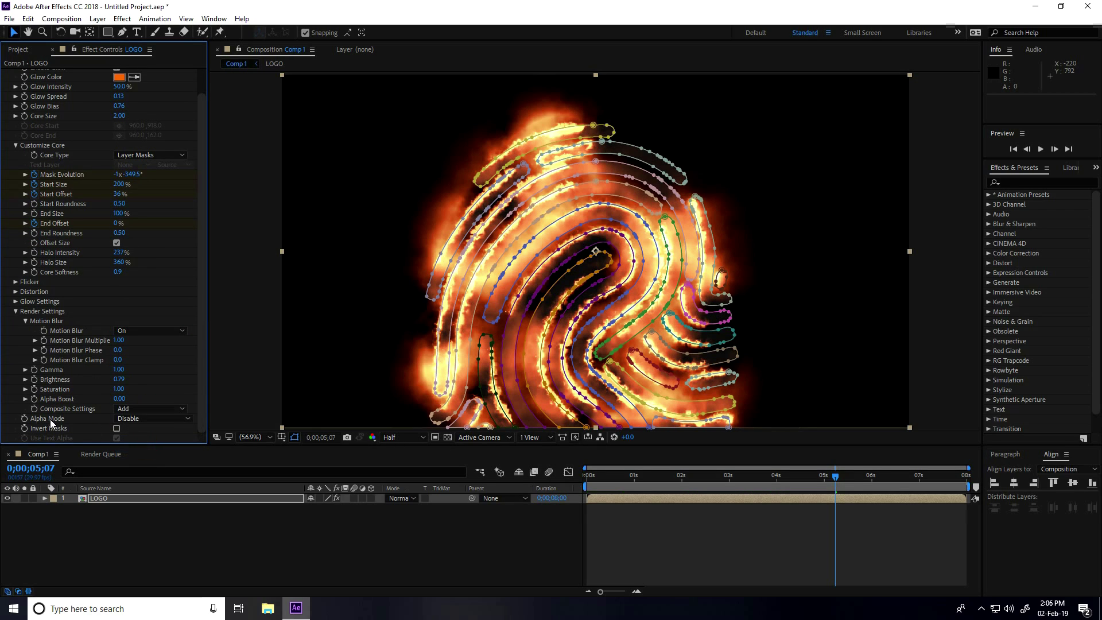
click(146, 419)
click(143, 444)
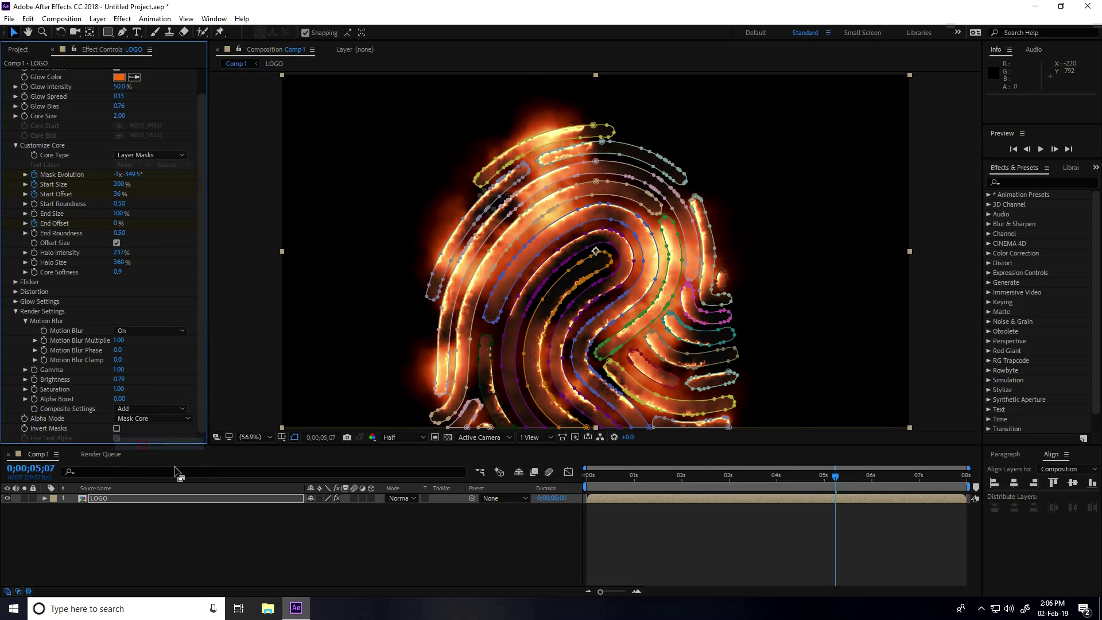
click(591, 476)
key(space)
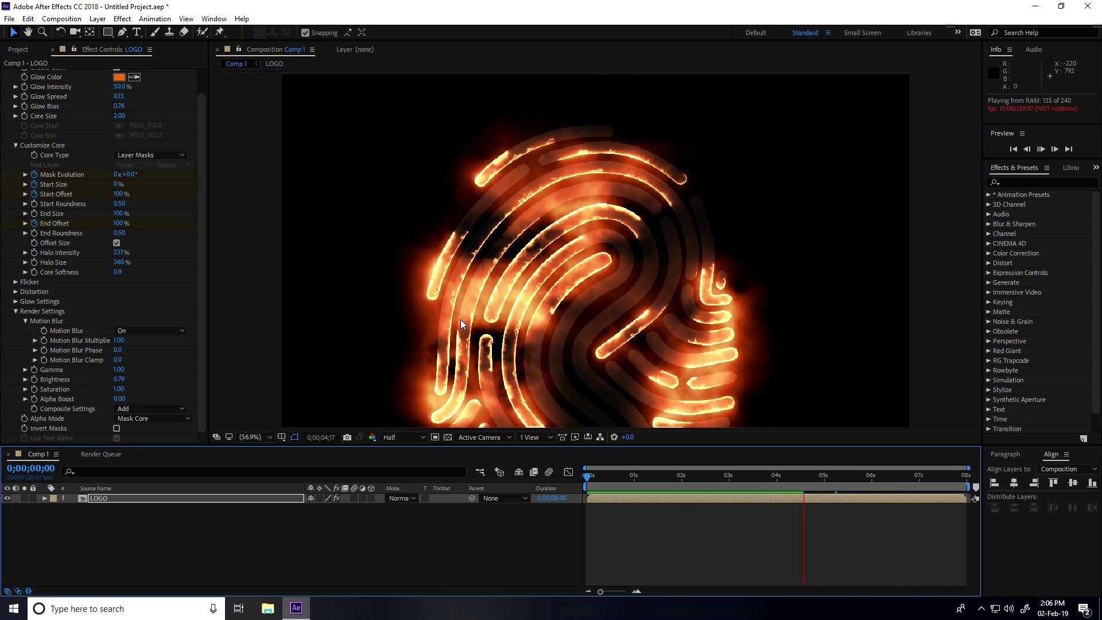
- At the first frame, add Saber 2 to the LOGO layer and collapse the first Saber
key(space)
drag(612, 481, 589, 475)
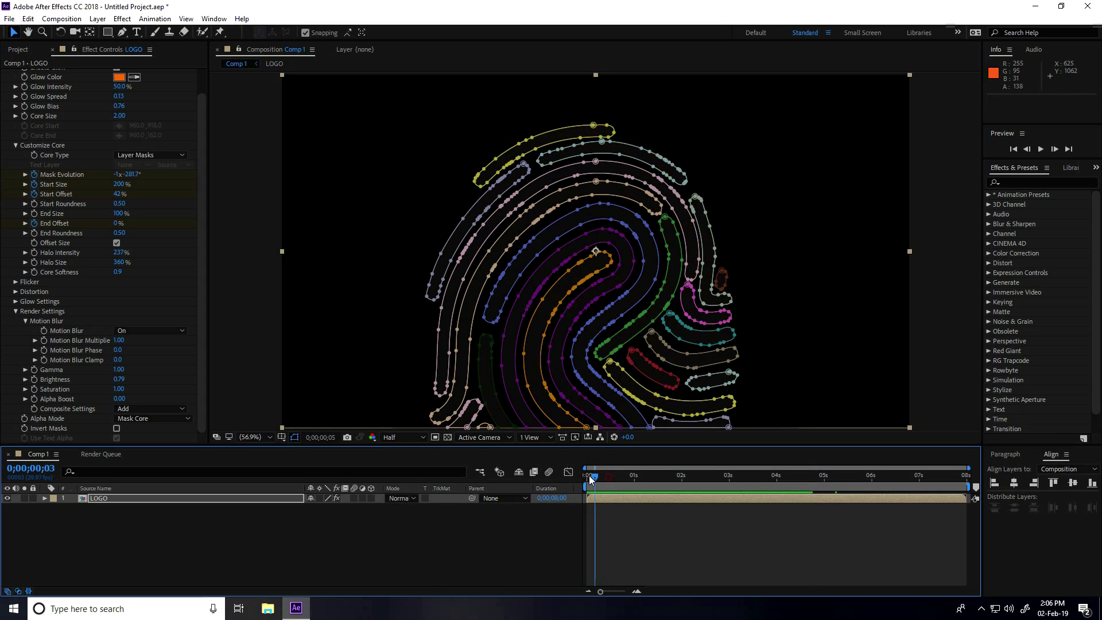
click(99, 498)
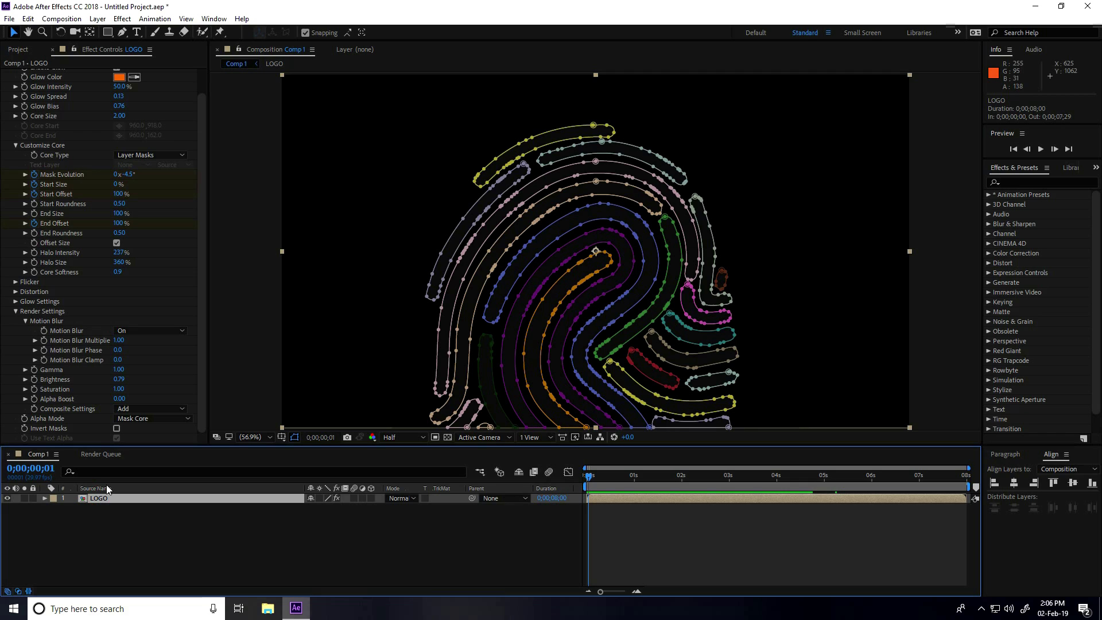
click(122, 19)
mouse_move(170, 394)
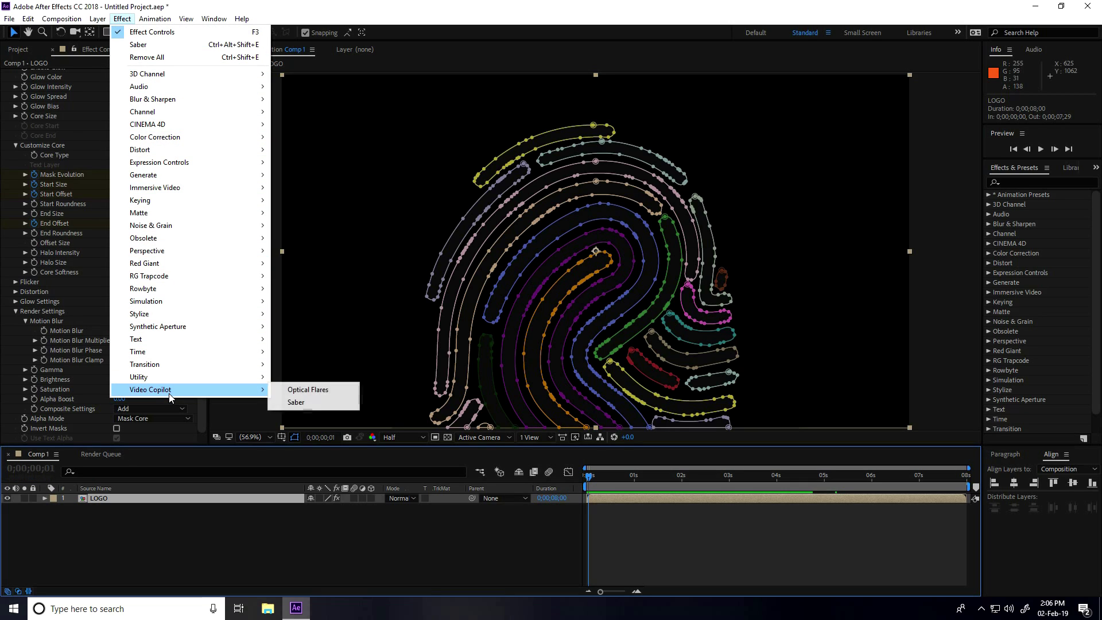
click(300, 402)
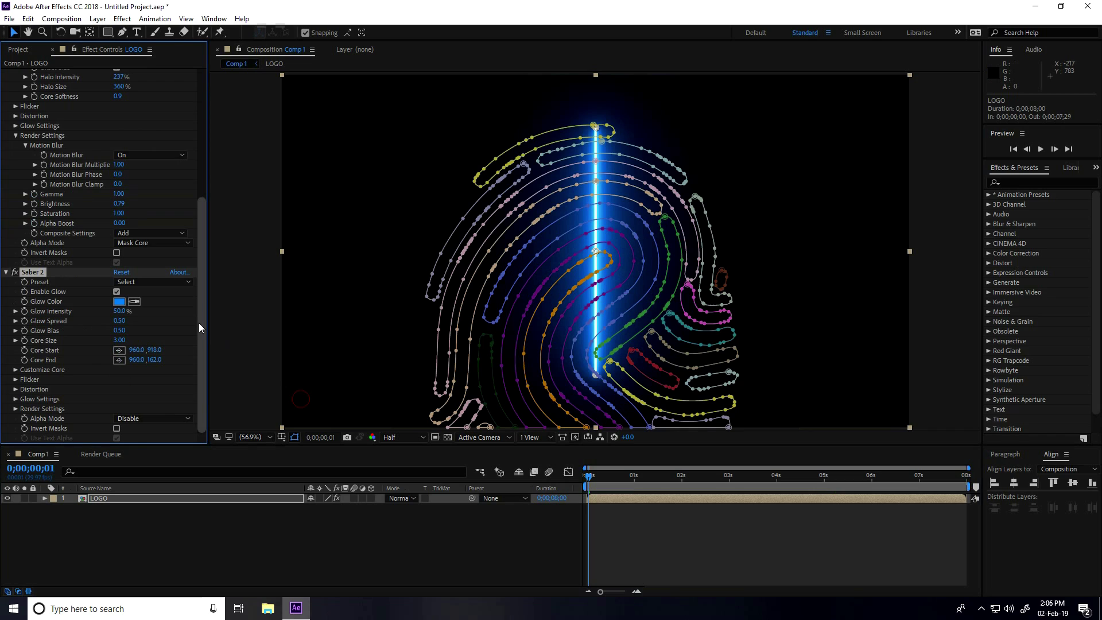
drag(199, 311, 200, 184)
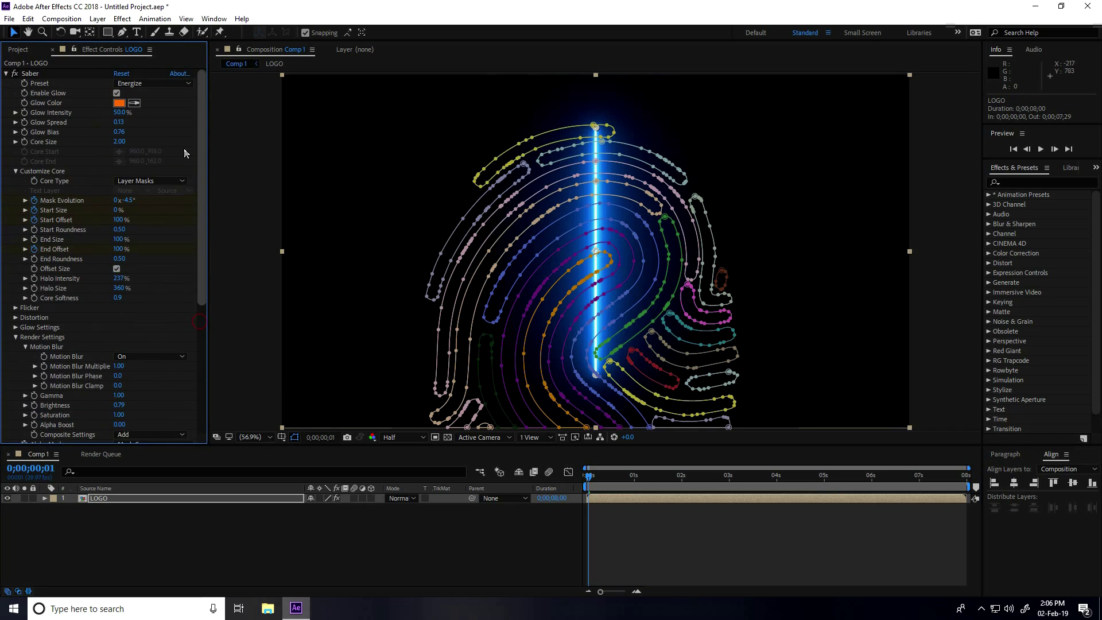
click(6, 73)
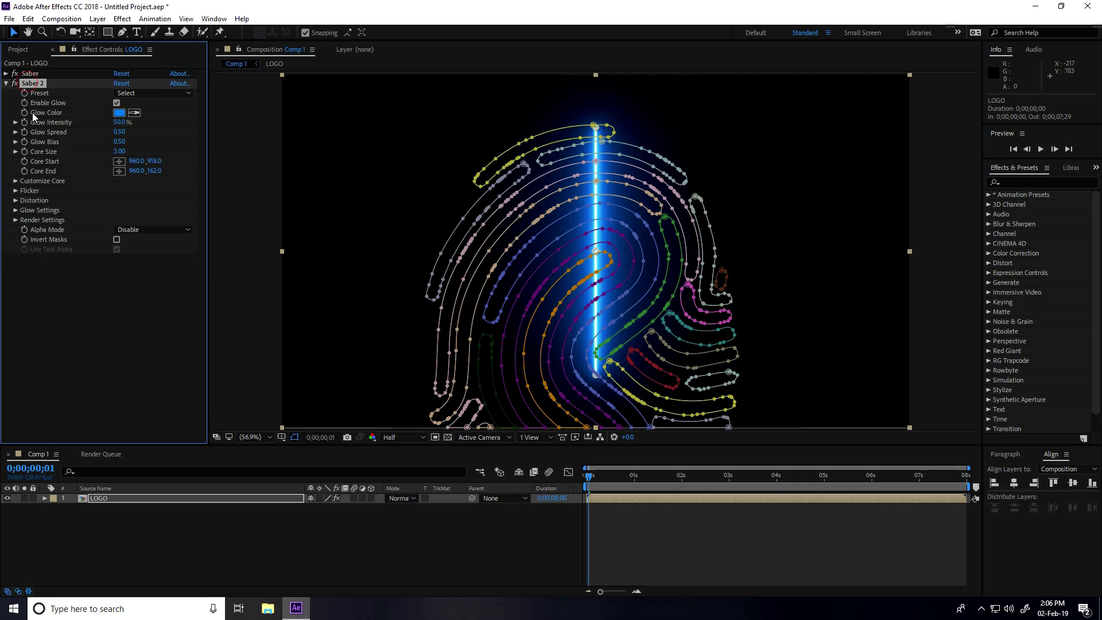
- Apply the Portal preset to Saber 2 and make its glow red (FF0000)
click(190, 92)
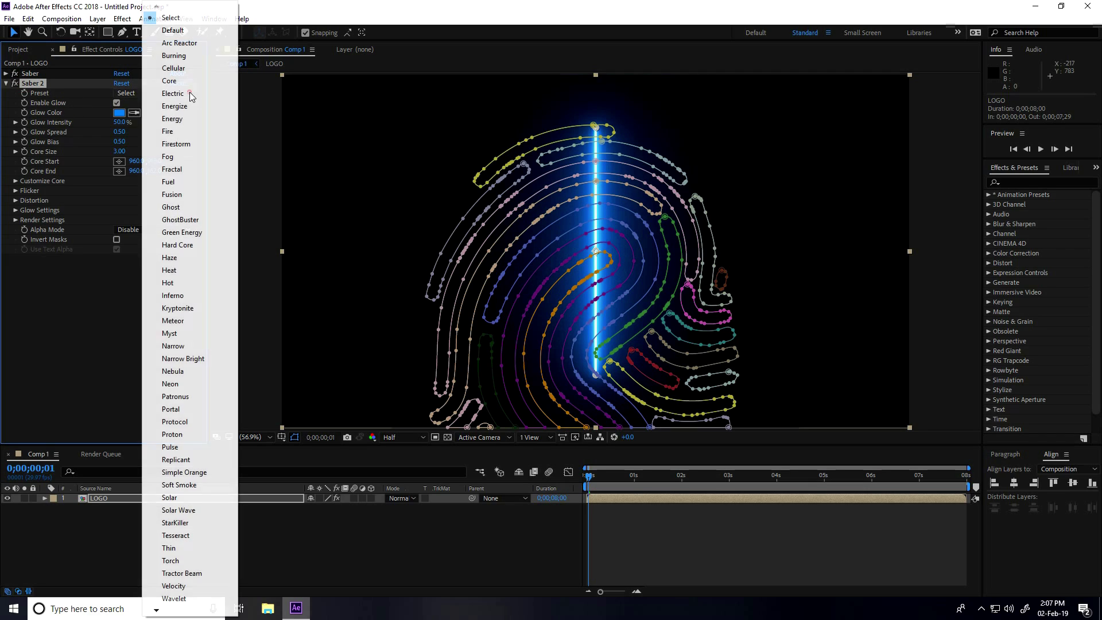
click(171, 409)
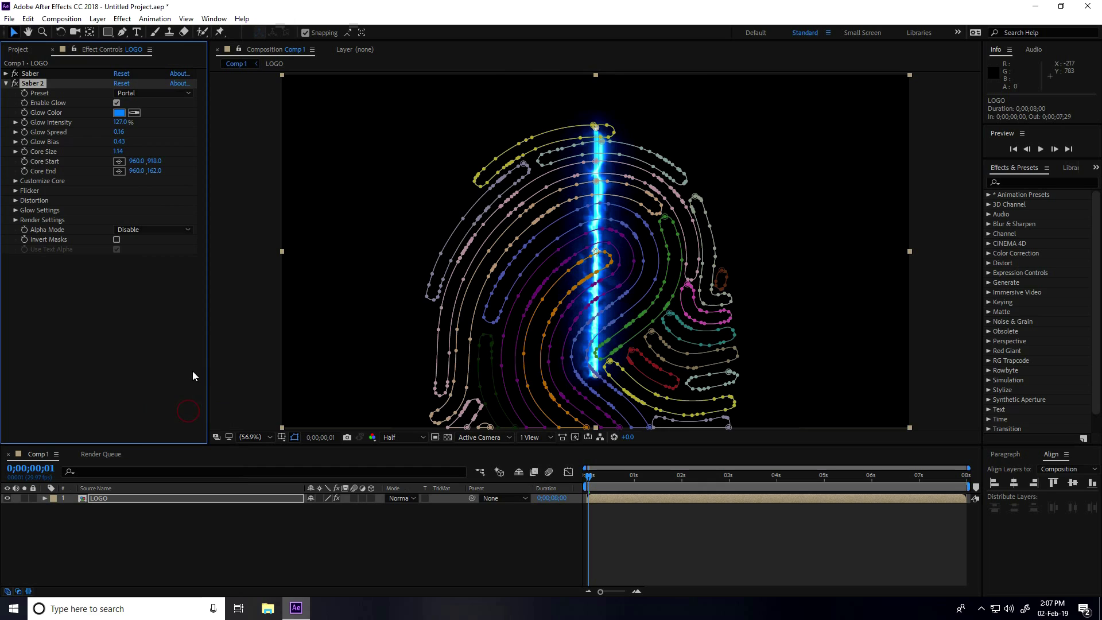
click(120, 113)
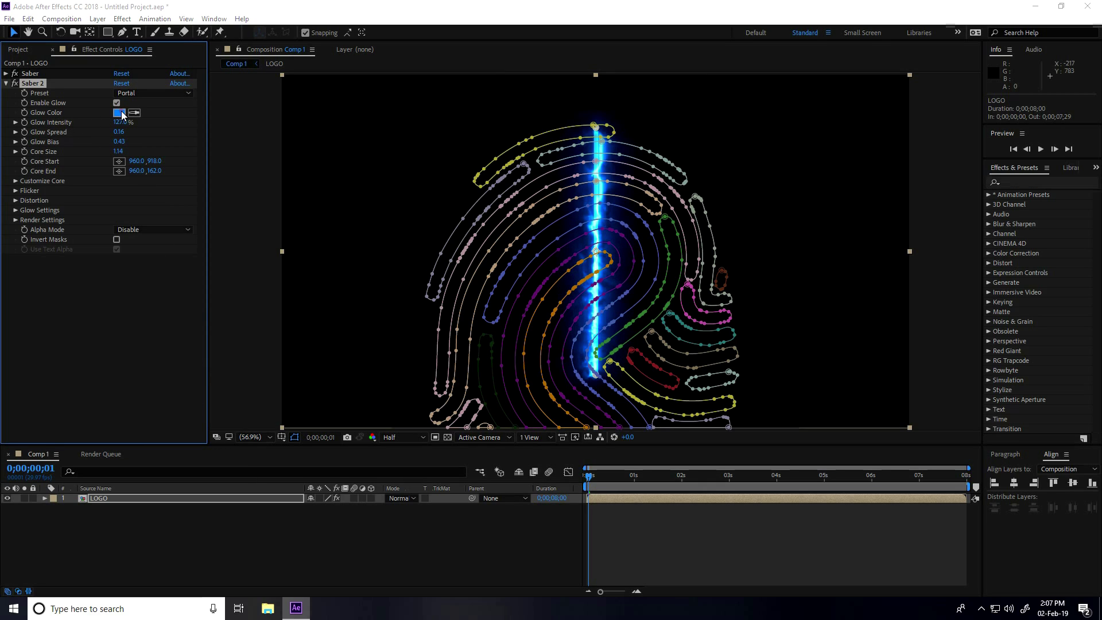
drag(228, 235, 239, 163)
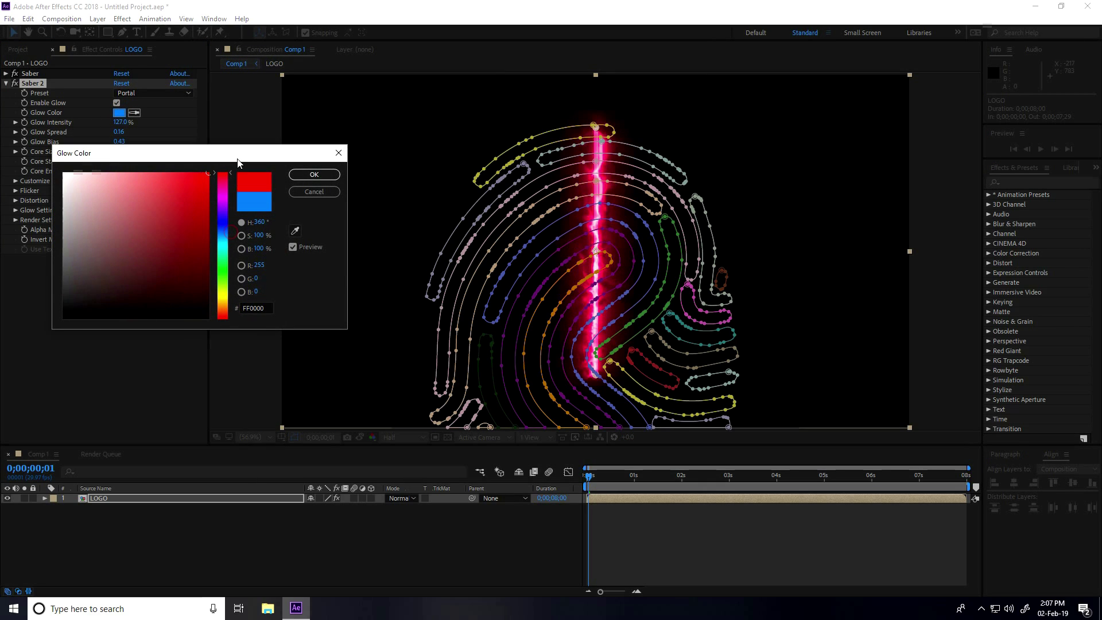
click(314, 175)
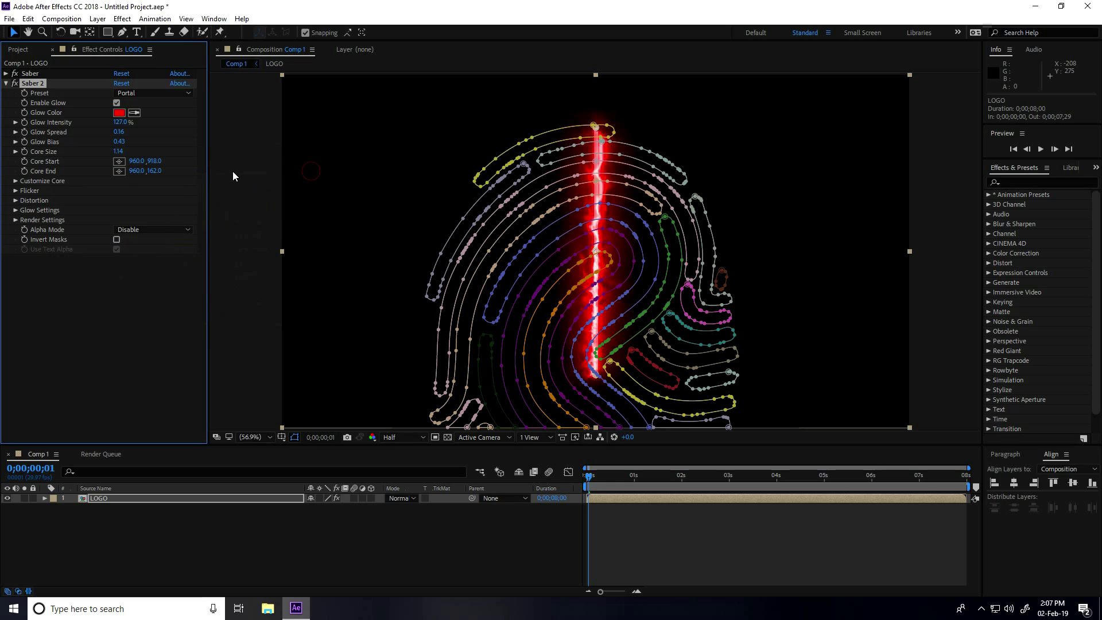
- Set Saber 2 Glow Intensity to 100% and Glow Bias to 0.30
click(119, 124)
key(Return)
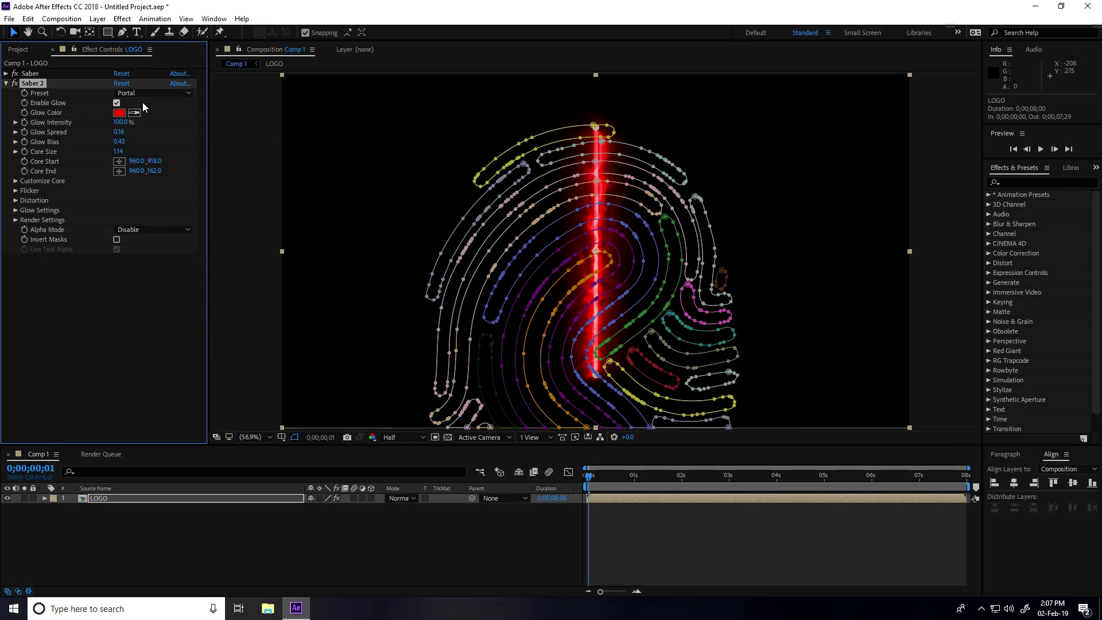
click(120, 142)
key(Return)
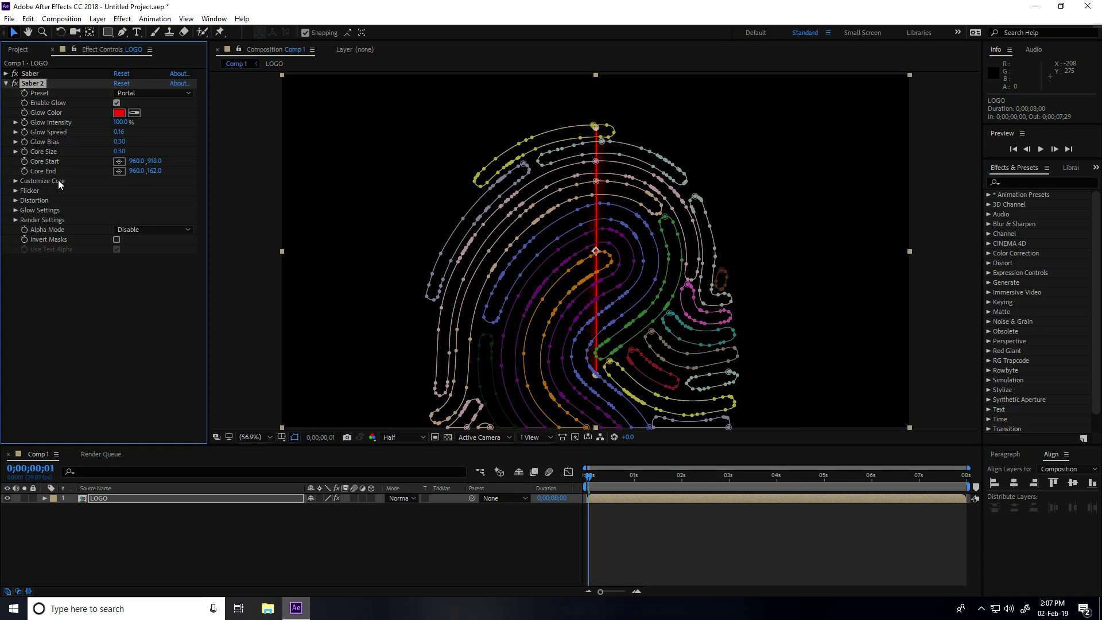
- Set Saber 2's core type to Layer Masks
click(17, 181)
click(153, 190)
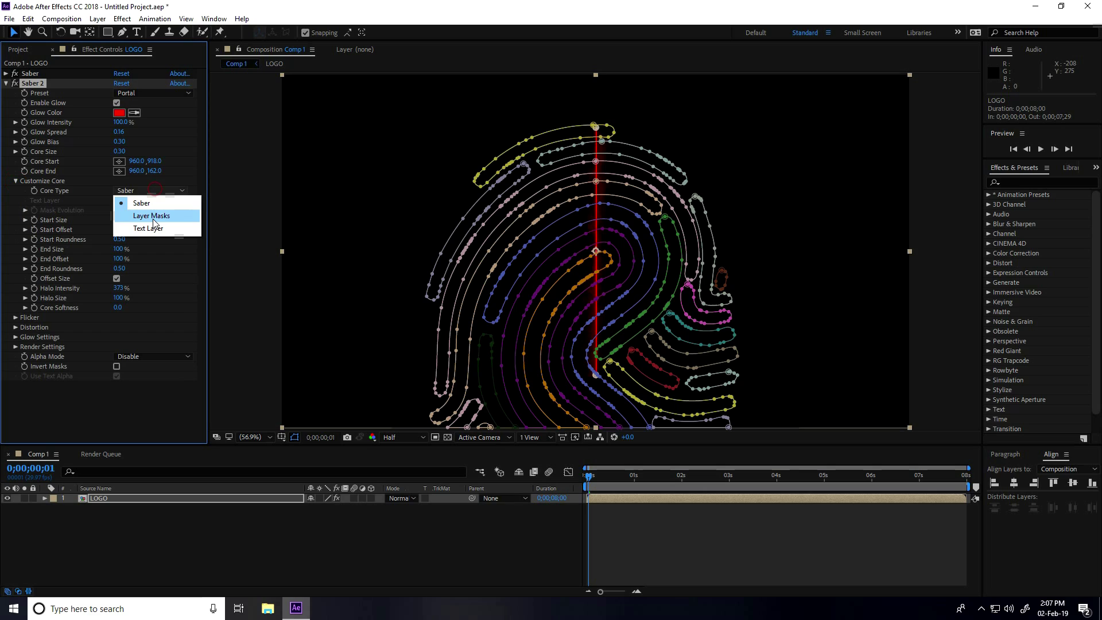
click(151, 216)
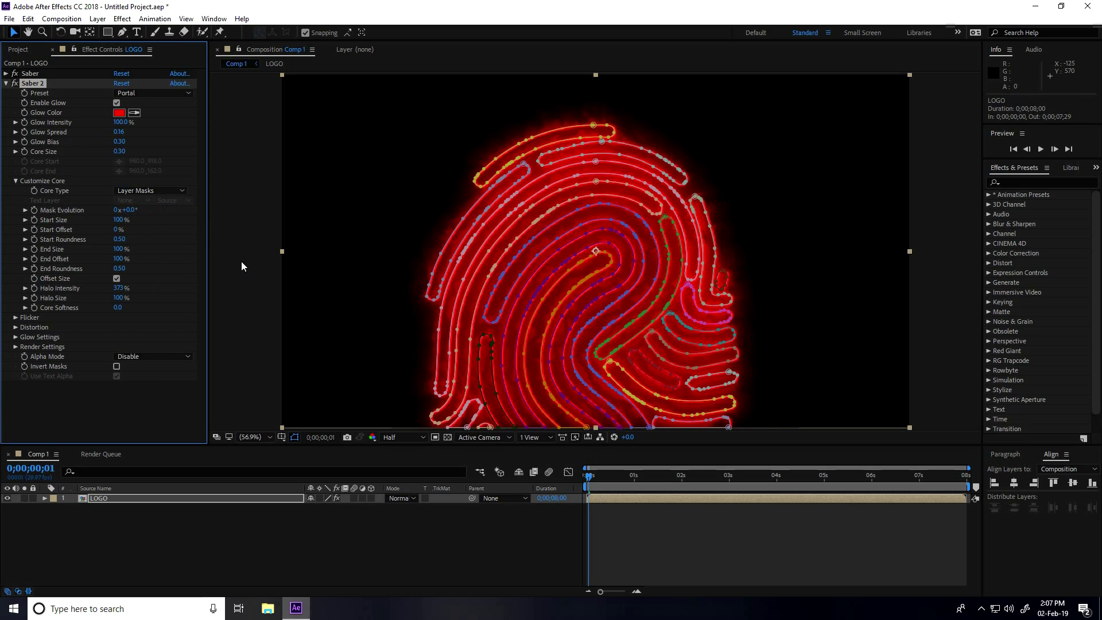
- Keyframe Saber 2 Mask Evolution from 0 to -3 revolutions and set Start Size to 200%
click(588, 480)
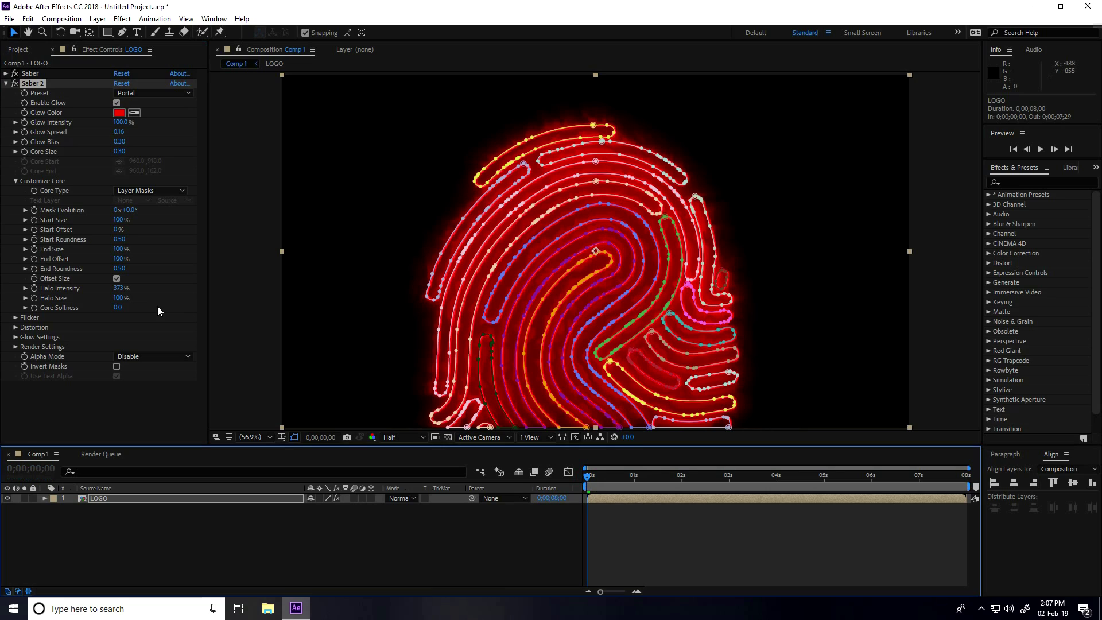
click(33, 210)
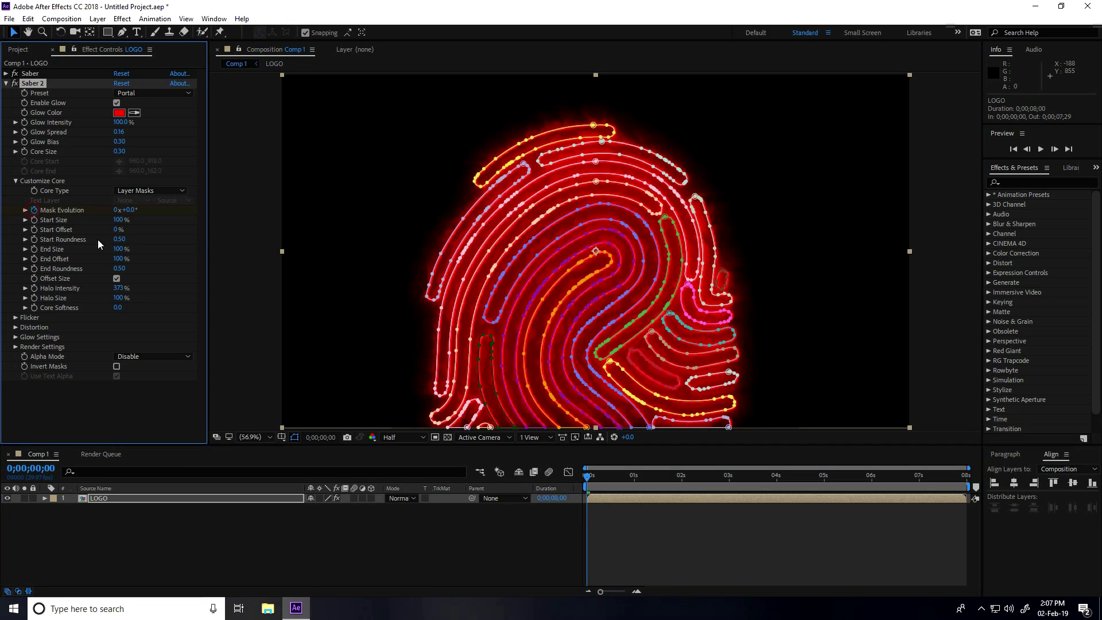
drag(587, 484, 987, 498)
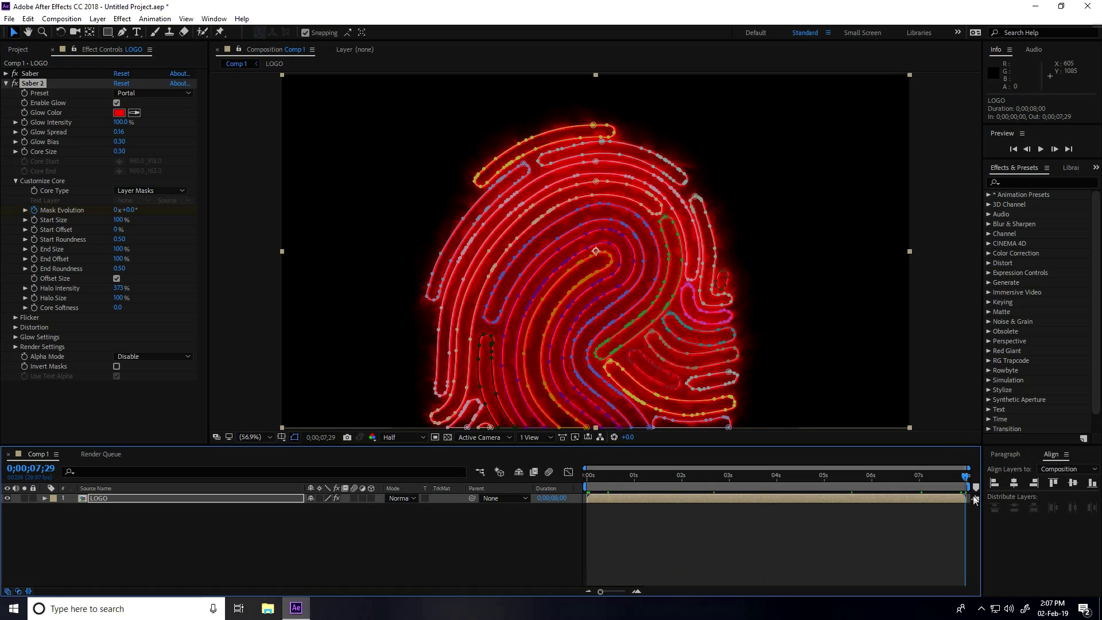
click(116, 210)
text(-3)
key(Return)
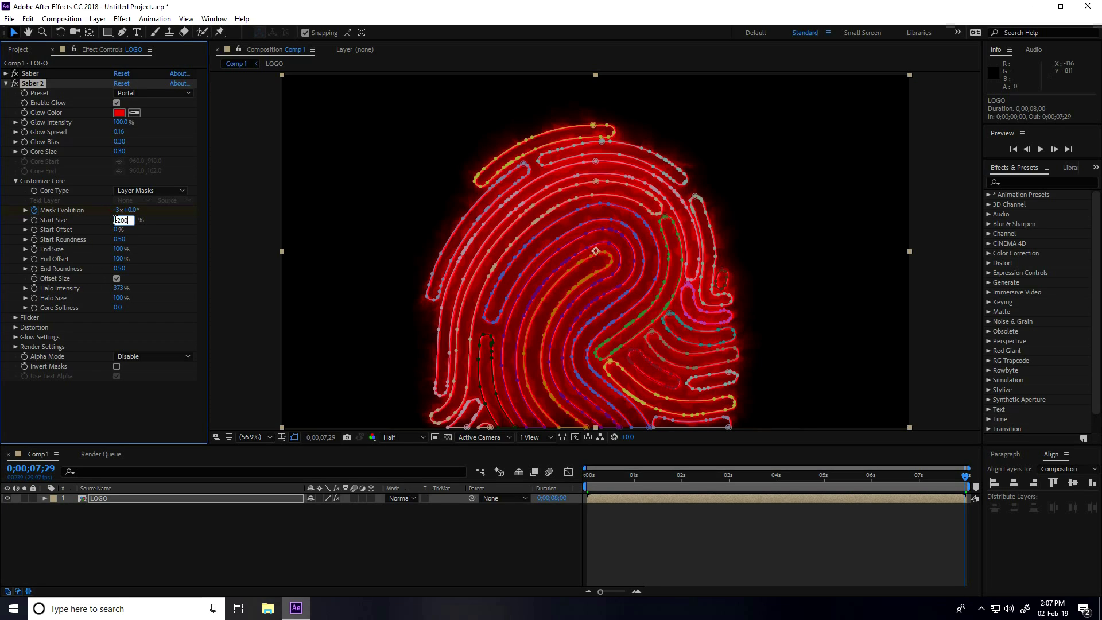
key(Return)
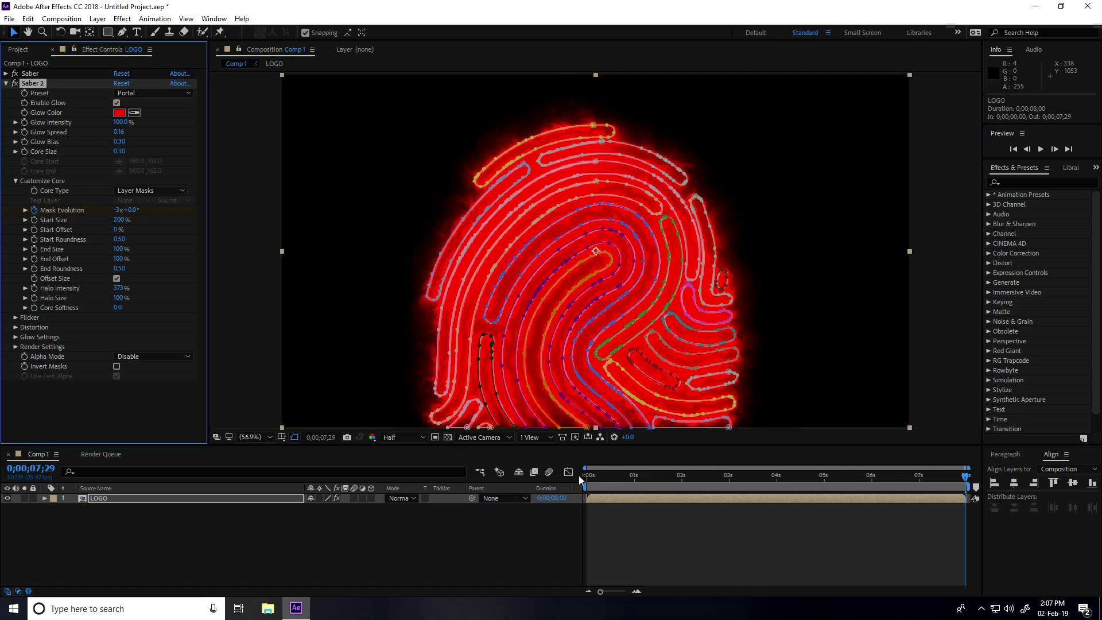
- Preview the animation, then set Saber 2's Render Settings Composite Settings to Add
key(space)
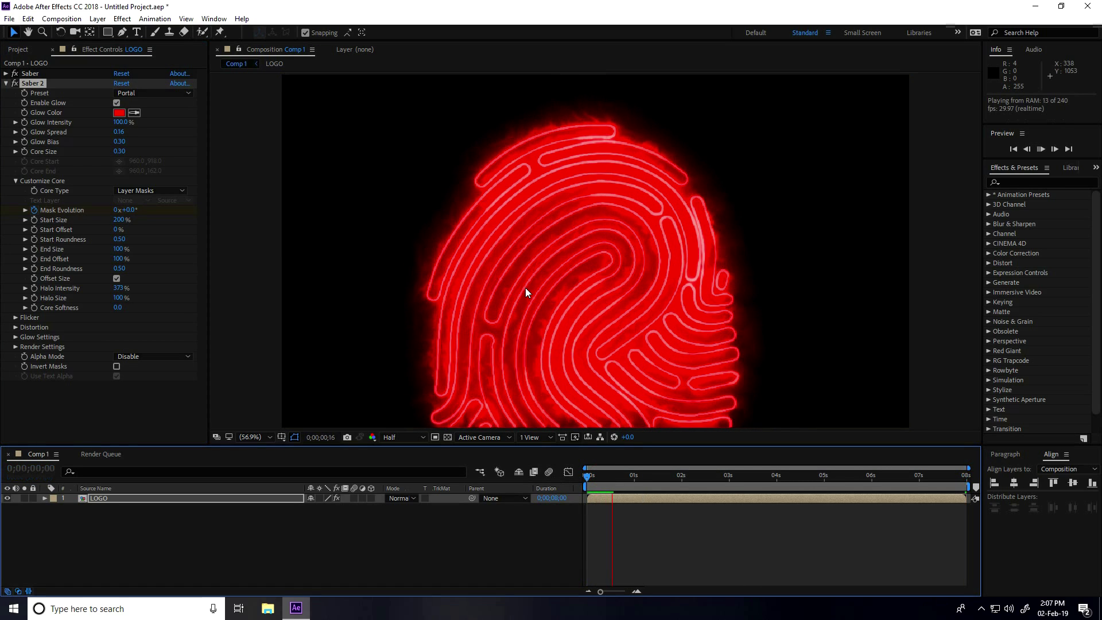
key(space)
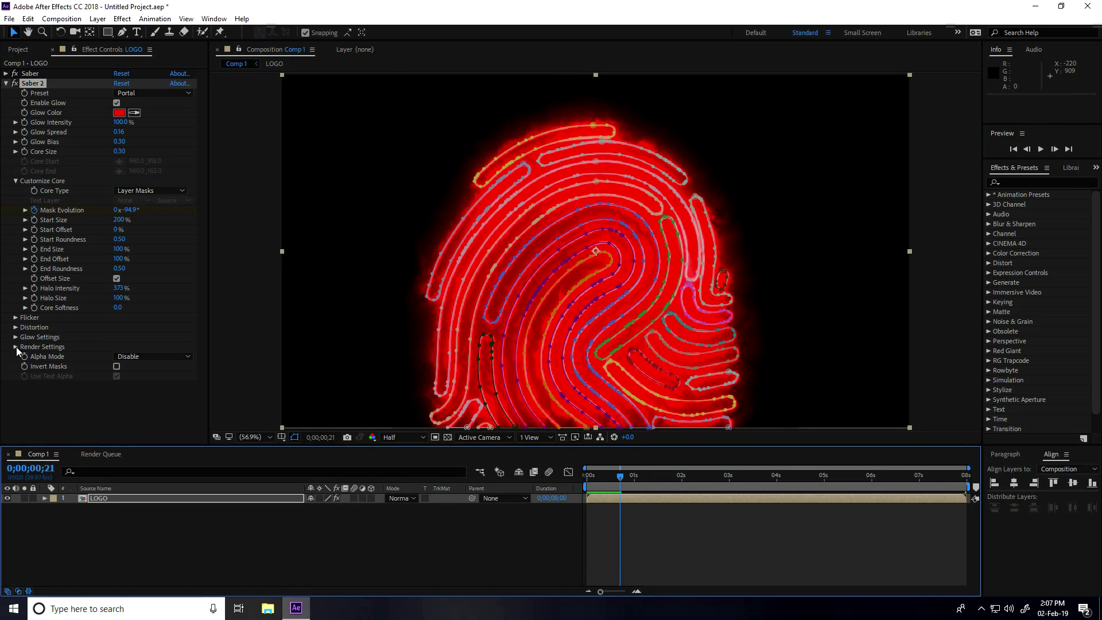
click(15, 347)
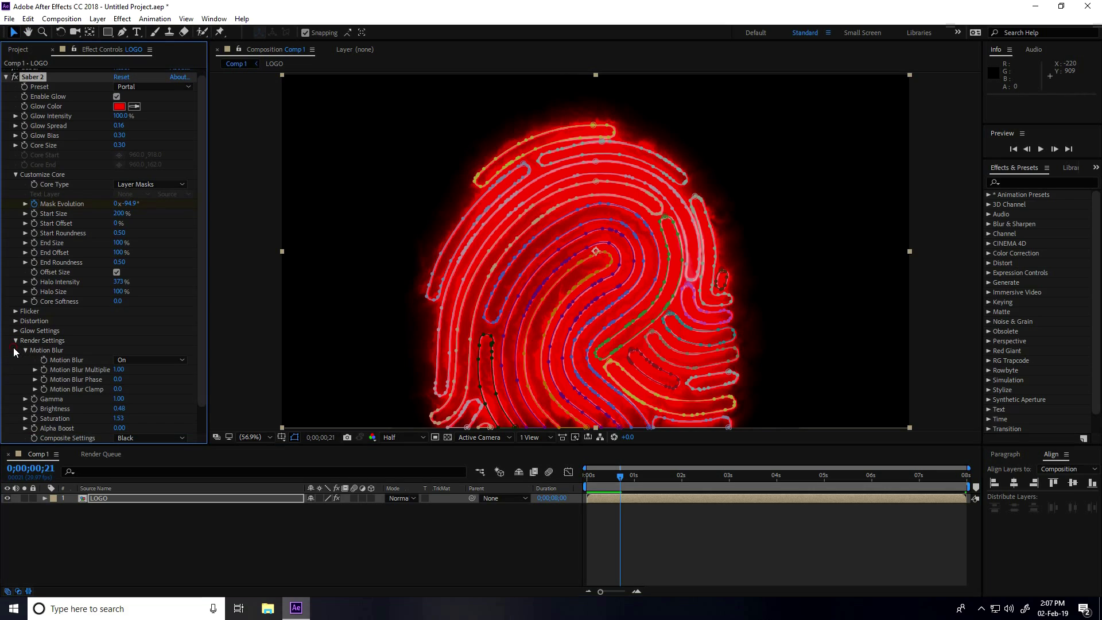
scroll(199, 348, down, 3)
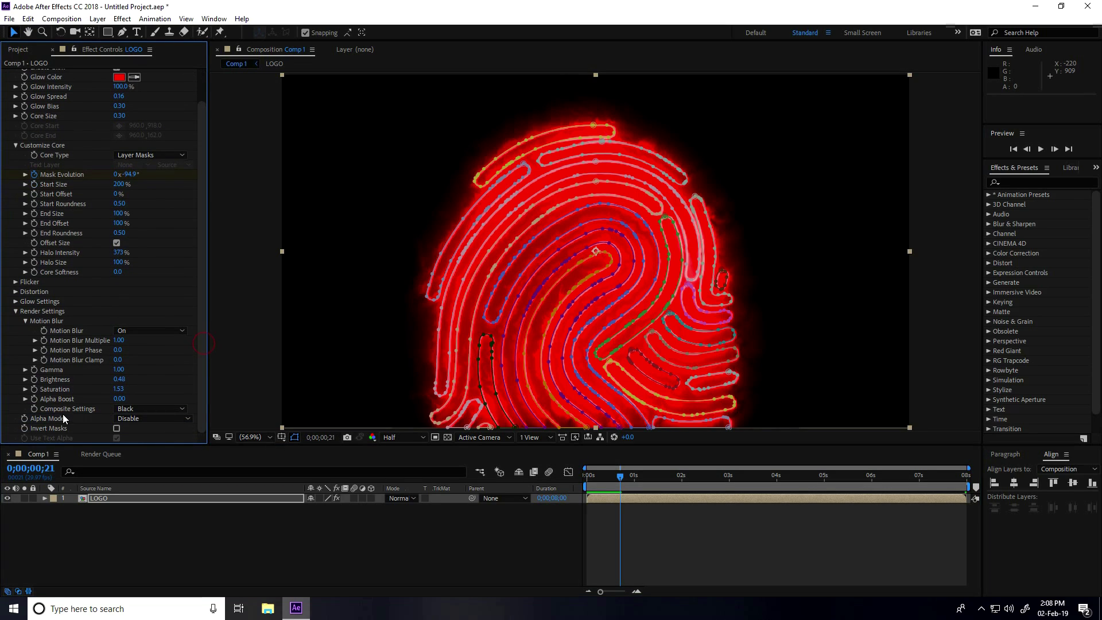
click(175, 412)
click(149, 446)
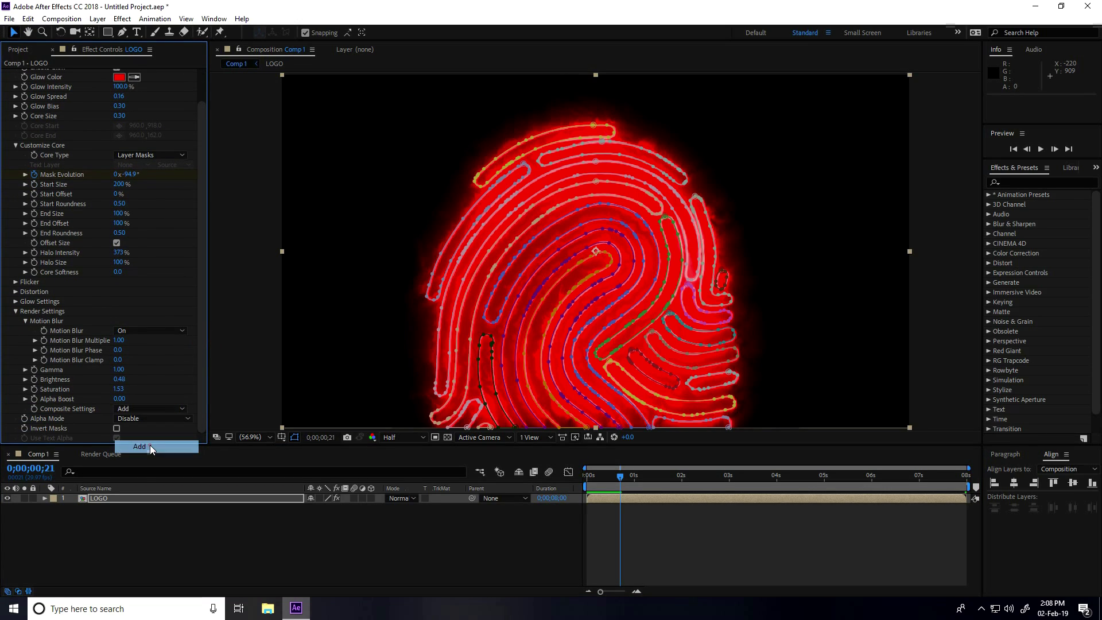
click(135, 419)
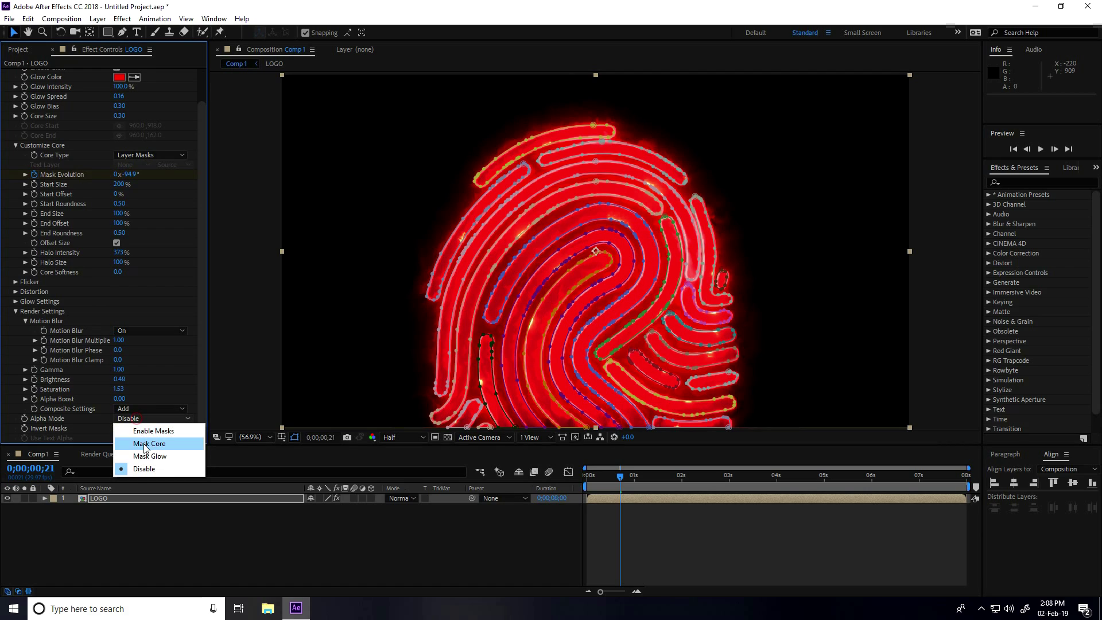
- Set Saber 2's Alpha Mode to Mask Core and preview from the start
click(145, 445)
click(748, 522)
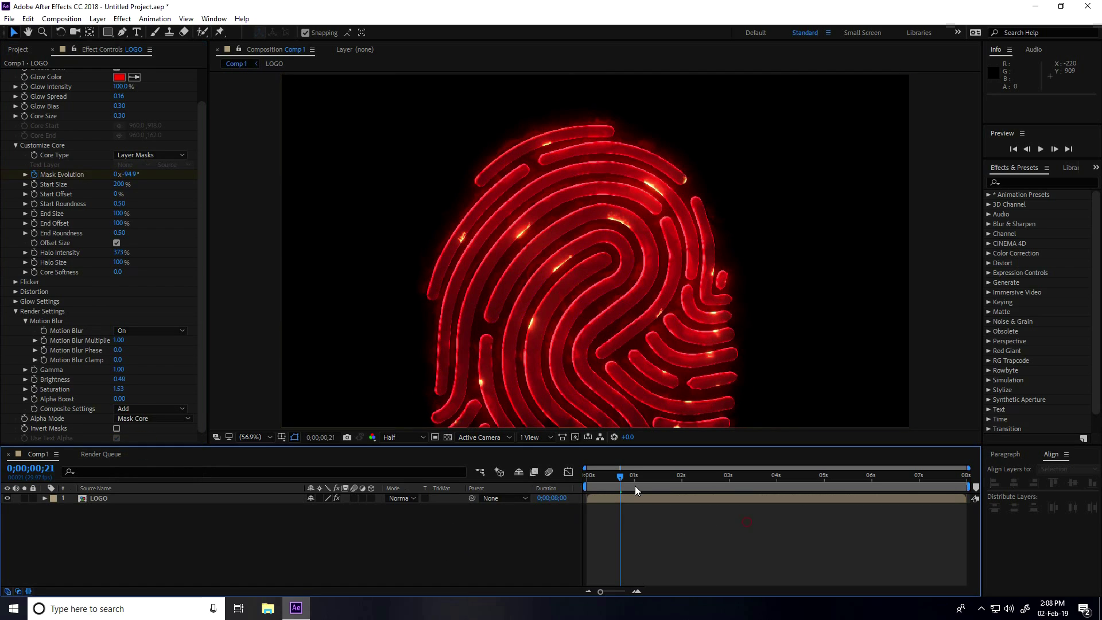
drag(621, 484, 581, 474)
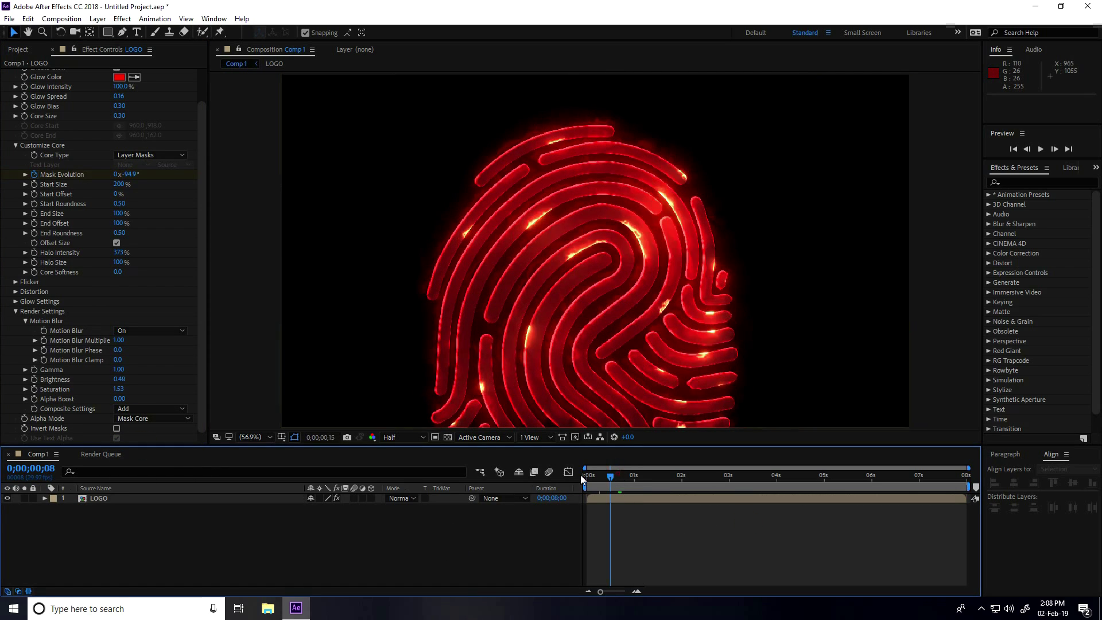
key(space)
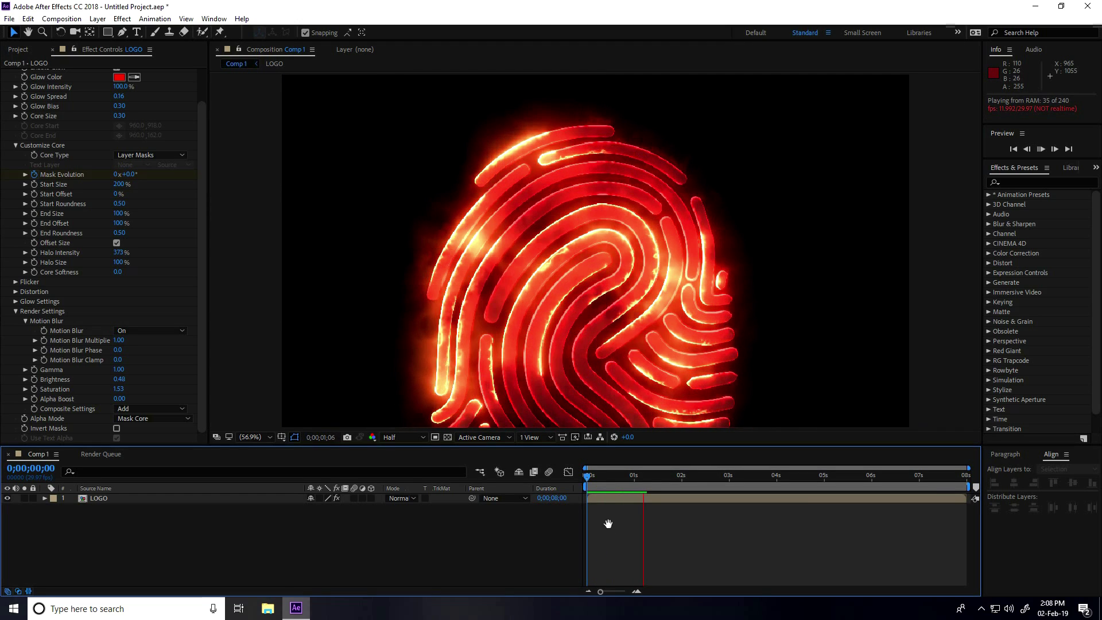
key(space)
- Switch the viewer resolution from Half to Full and preview again from the start
click(391, 437)
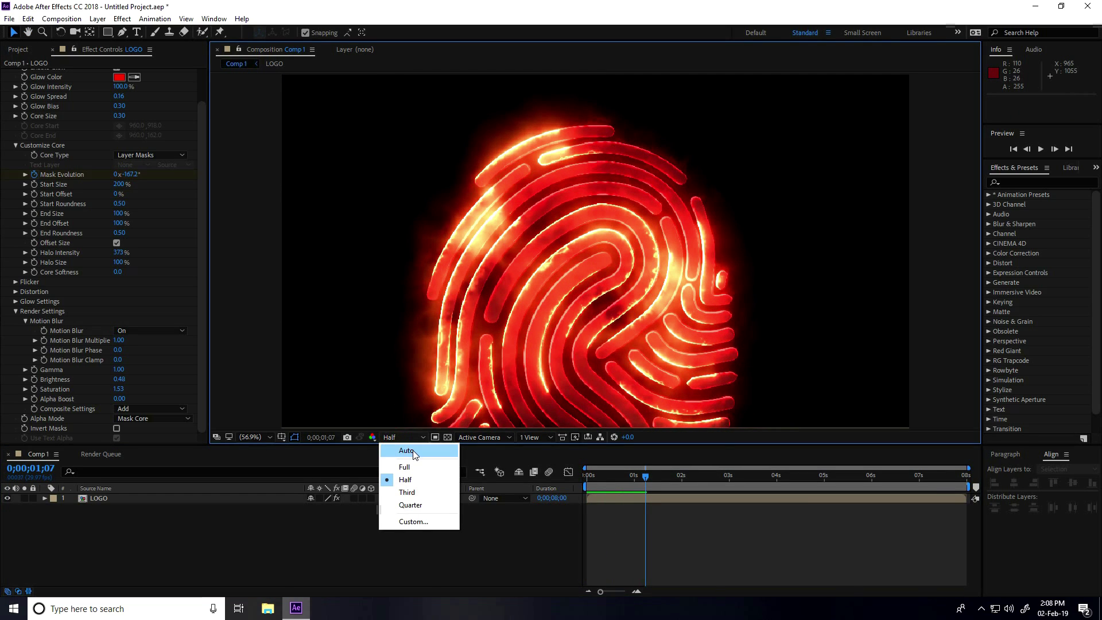
click(404, 467)
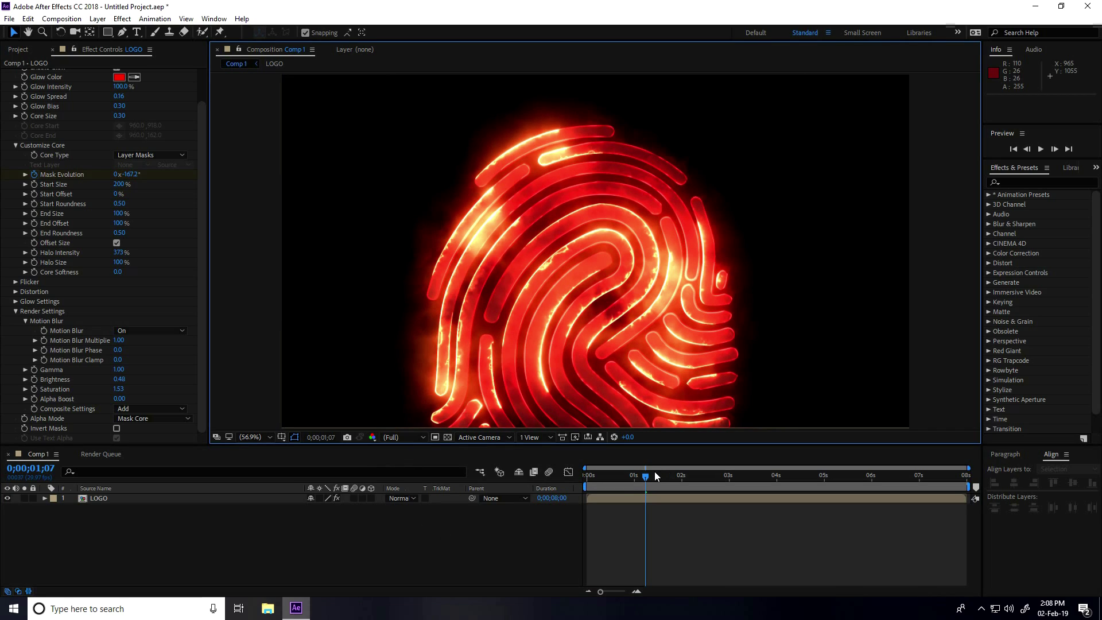
click(560, 503)
click(604, 539)
key(space)
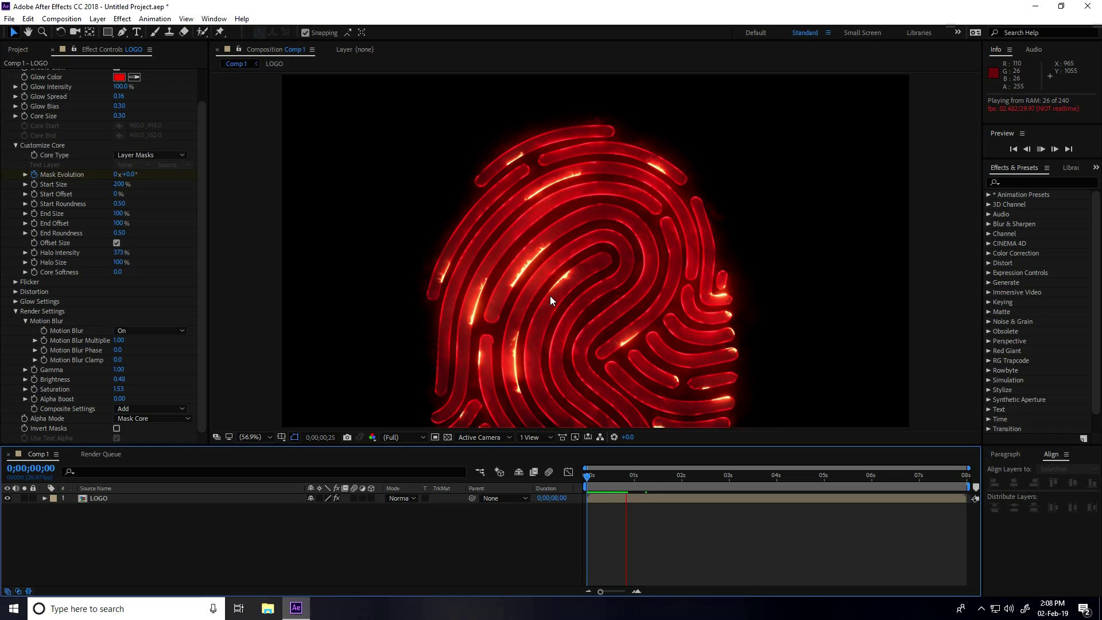
key(space)
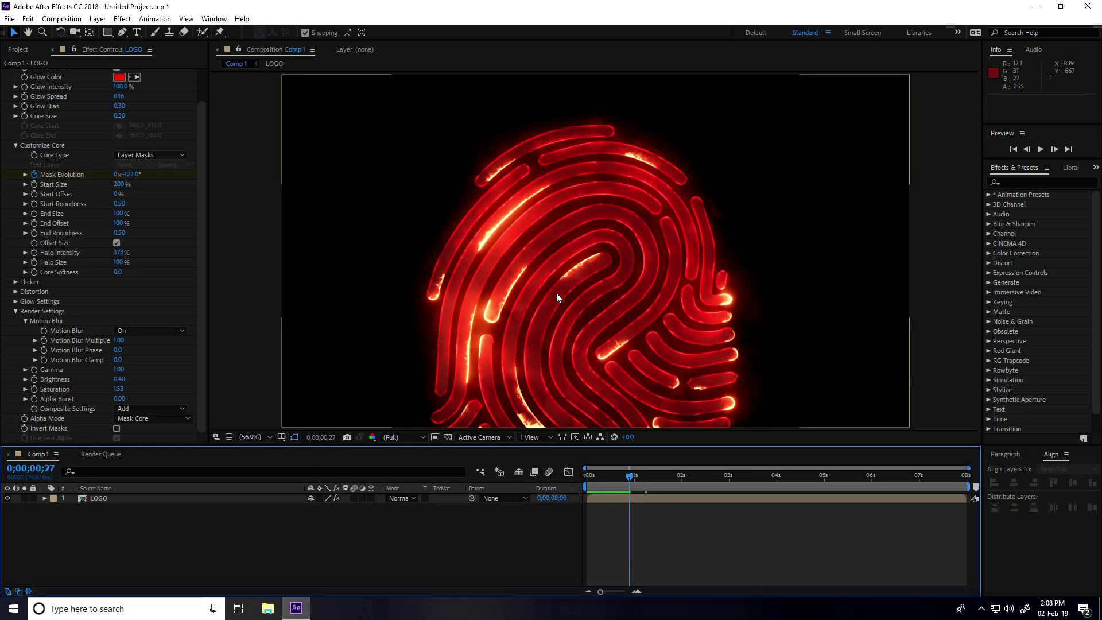
- Import optical flare 2.mov and place it in Comp 1 beneath the LOGO layer
click(18, 50)
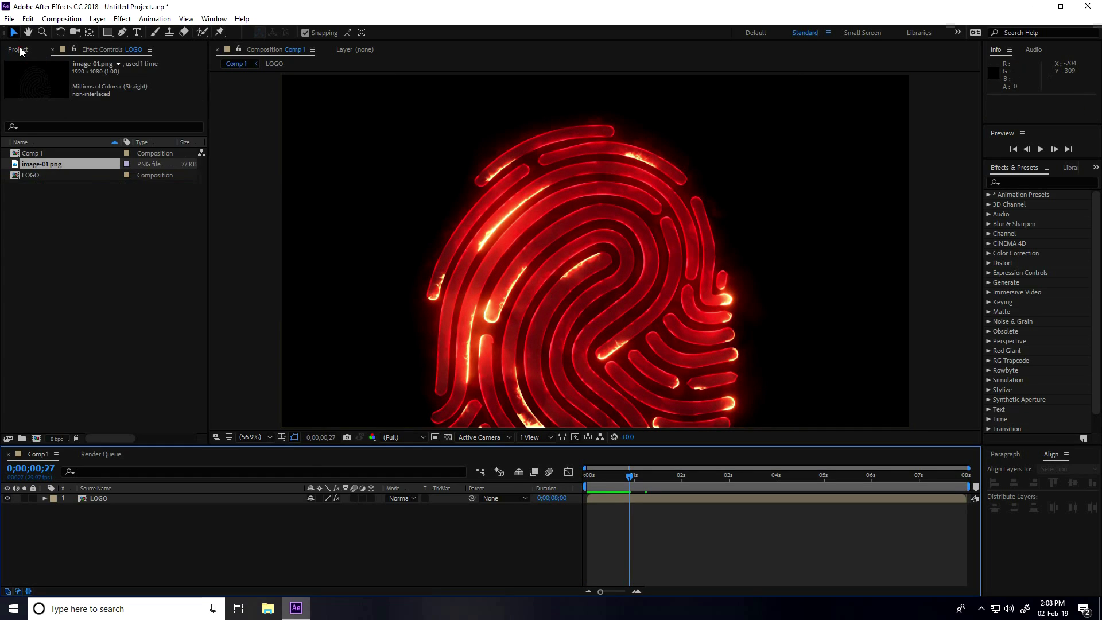
right_click(41, 235)
mouse_move(71, 285)
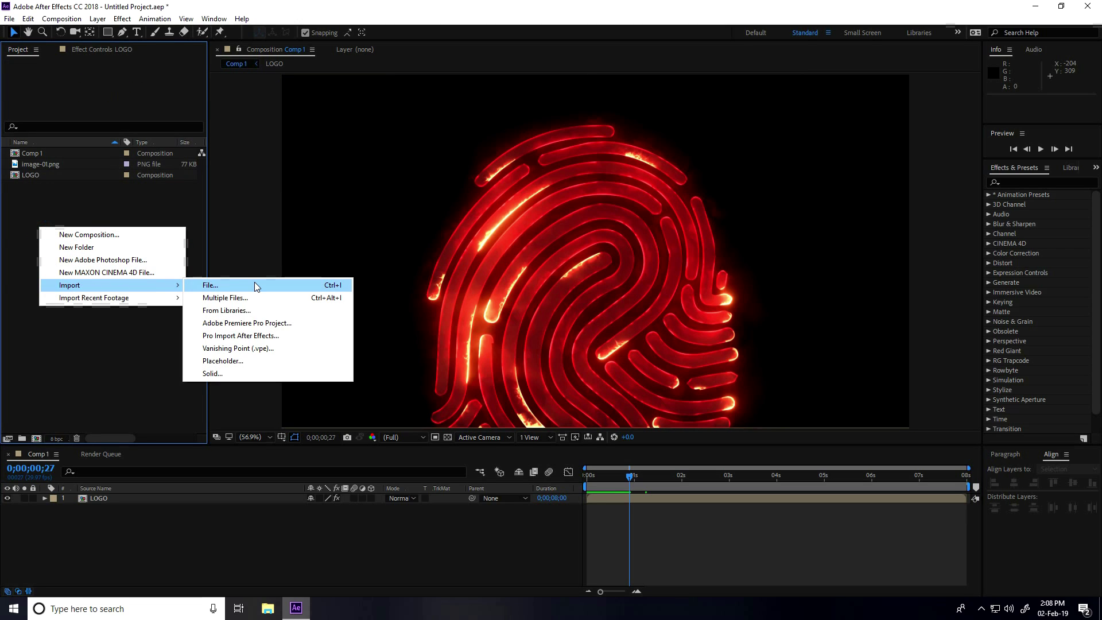
click(256, 286)
click(263, 299)
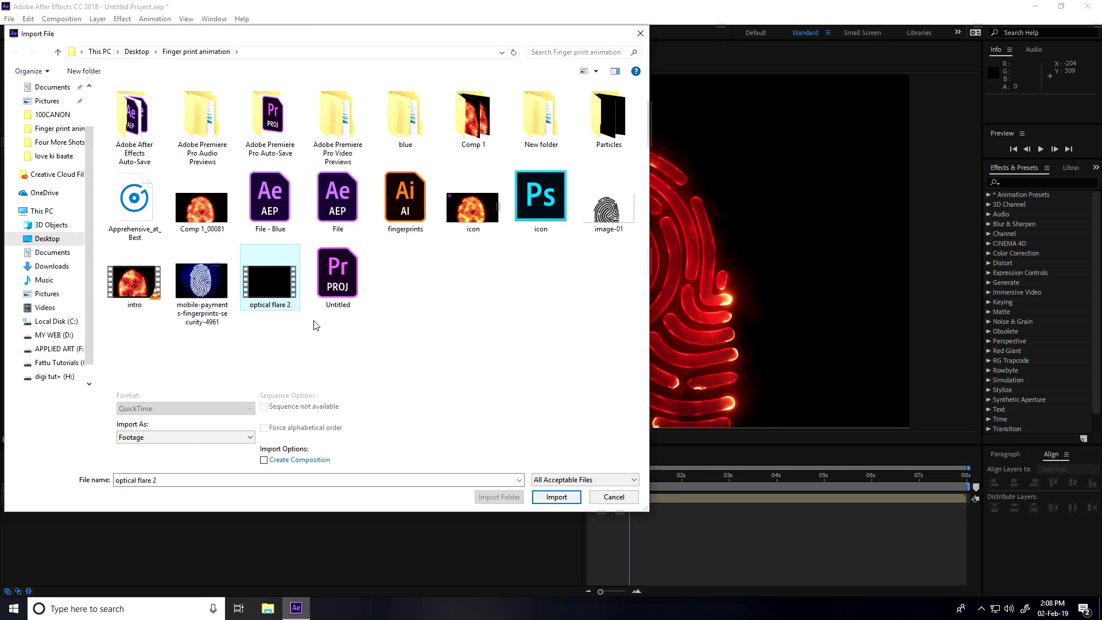
click(556, 496)
drag(53, 192, 113, 529)
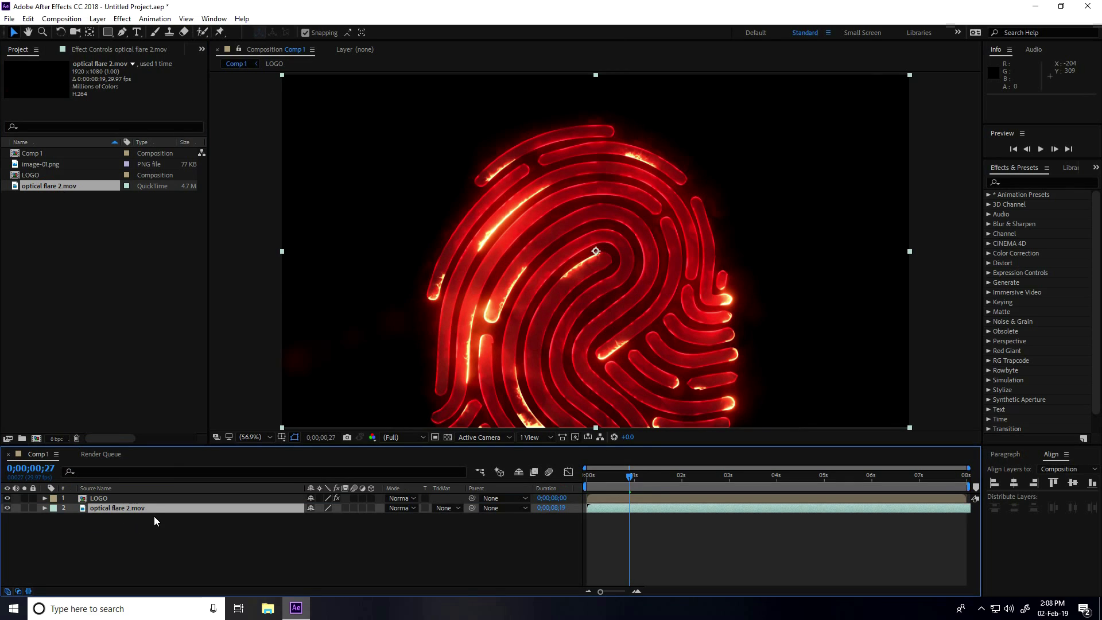
- Import the Particles Text frames from the Particles folder as a JPEG sequence
right_click(69, 251)
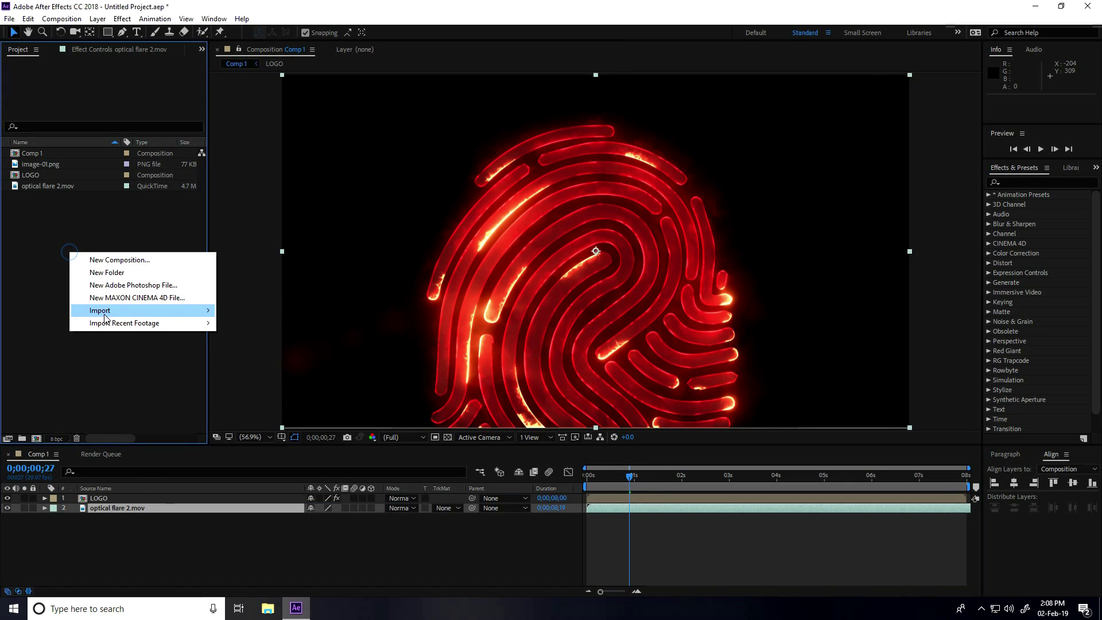
mouse_move(185, 312)
click(241, 310)
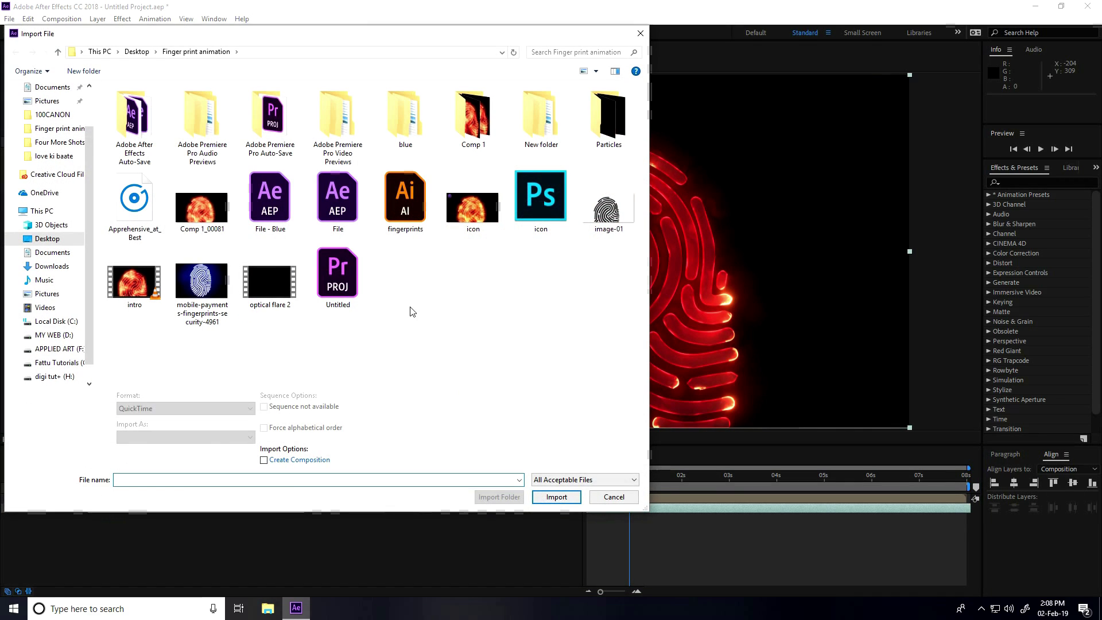
double_click(604, 136)
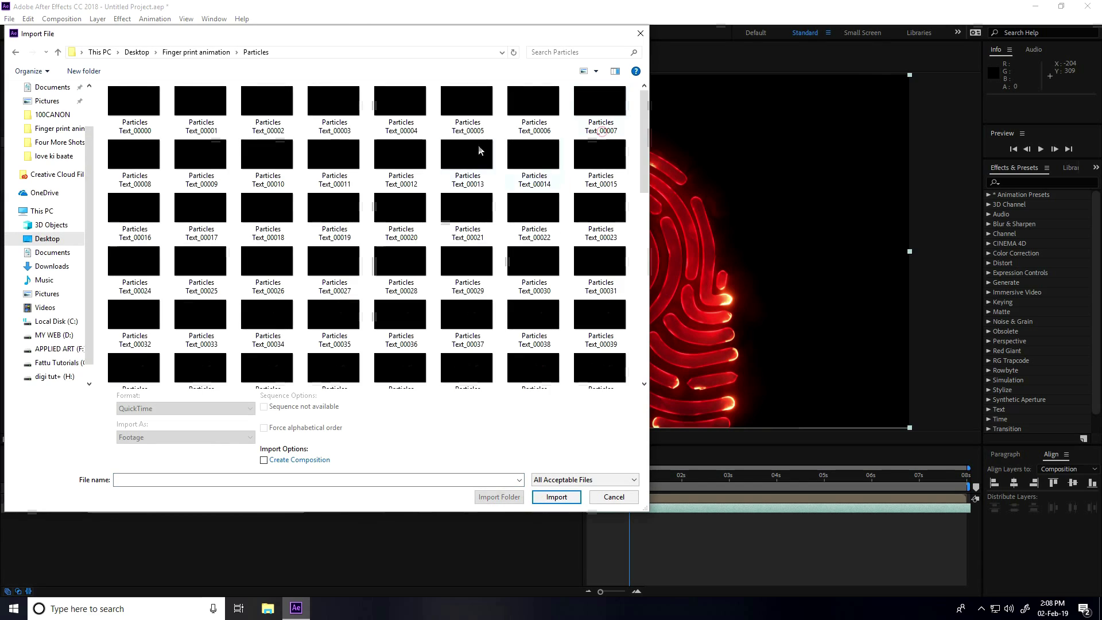
click(134, 104)
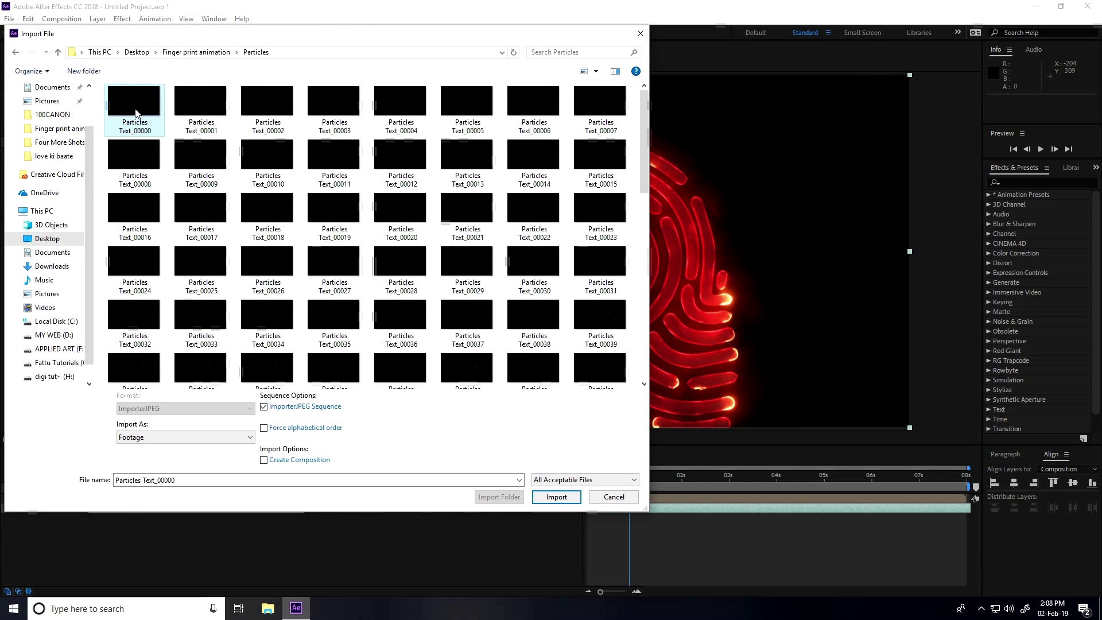
click(555, 498)
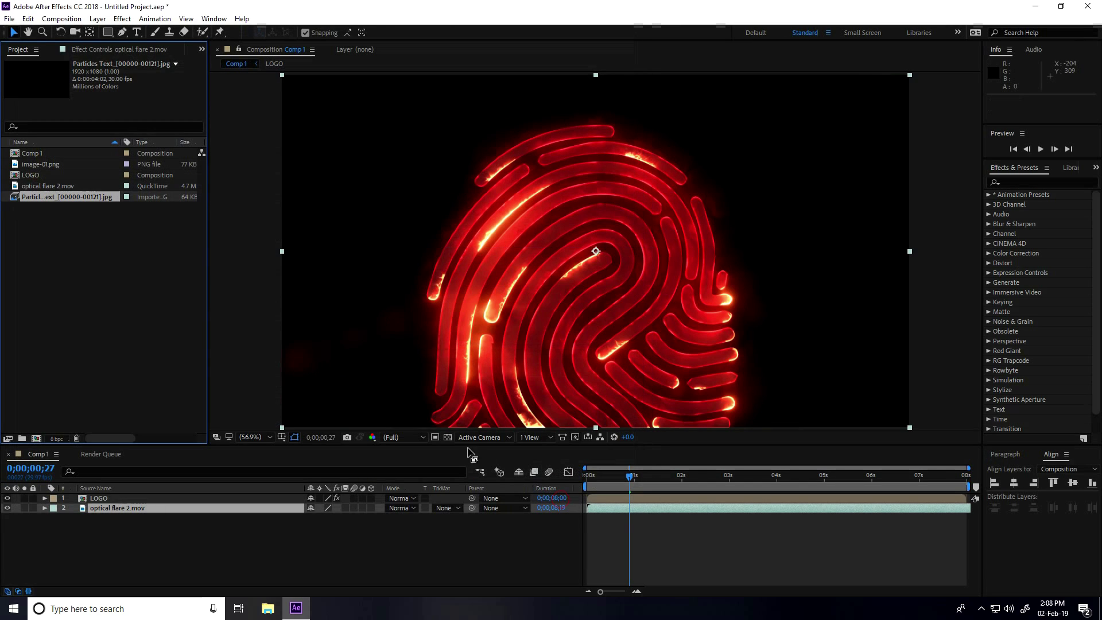
- Add the Particles Text sequence to Comp 1 with Add blend mode and preview it
drag(75, 197, 154, 505)
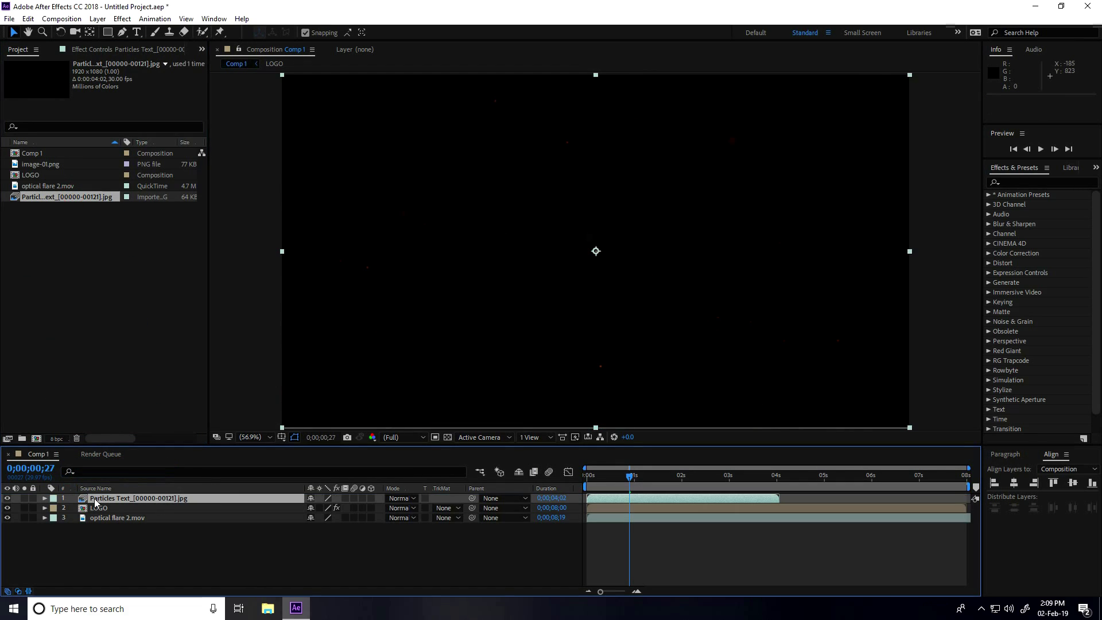
click(413, 502)
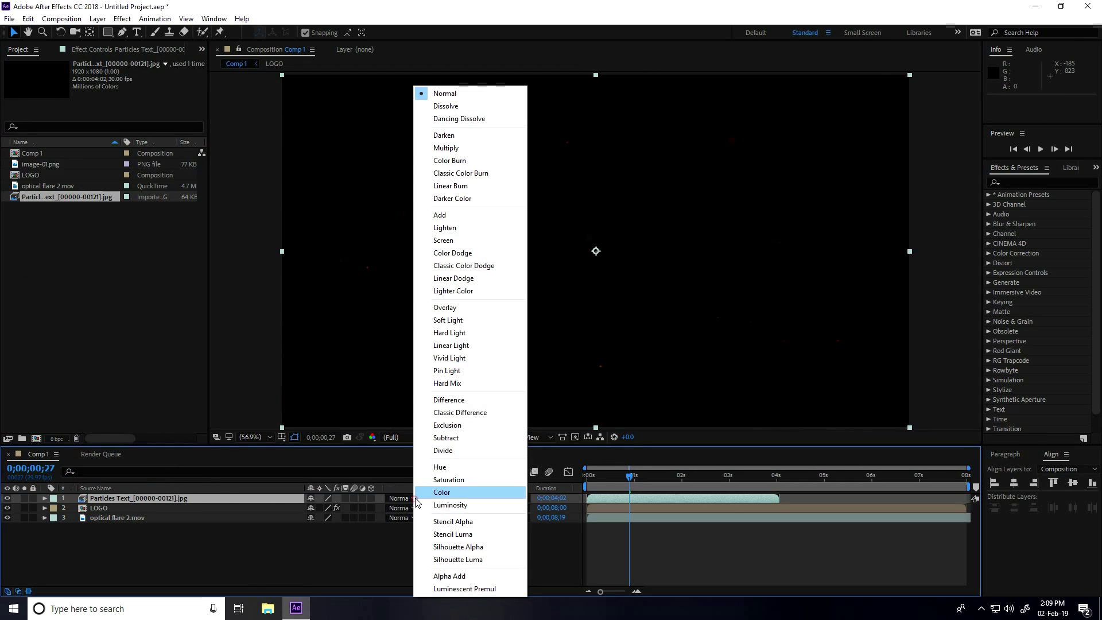
click(440, 216)
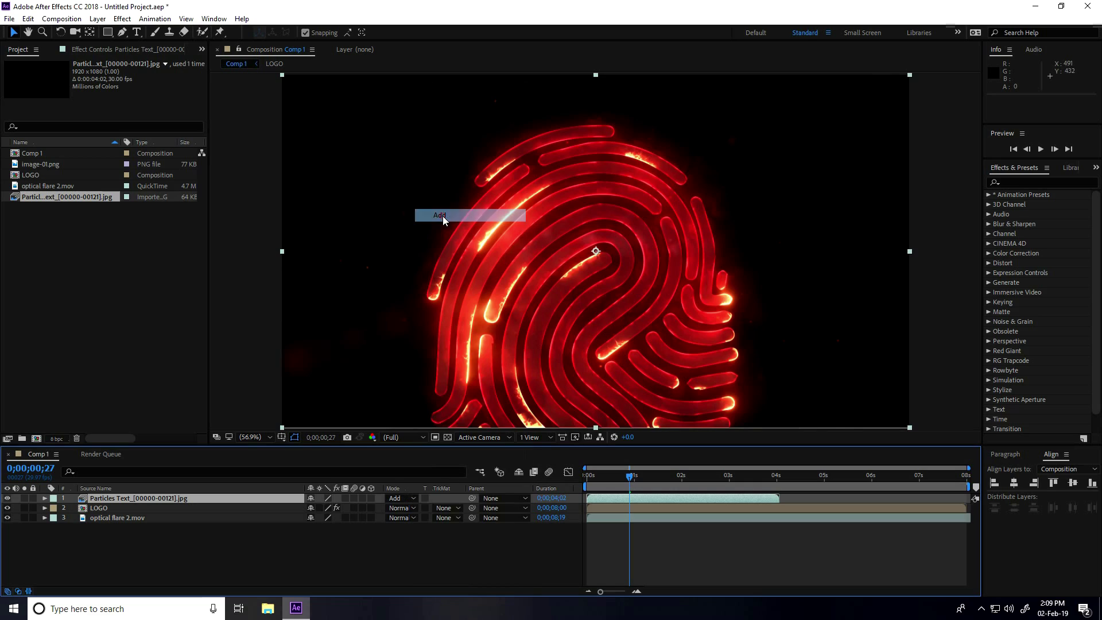
key(Home)
key(space)
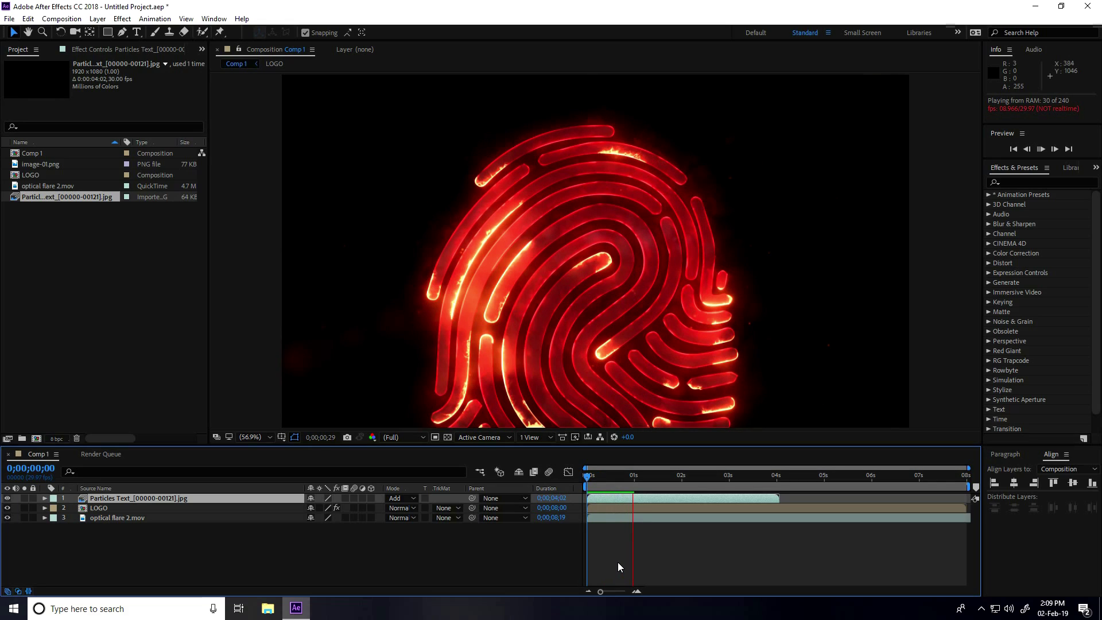
key(space)
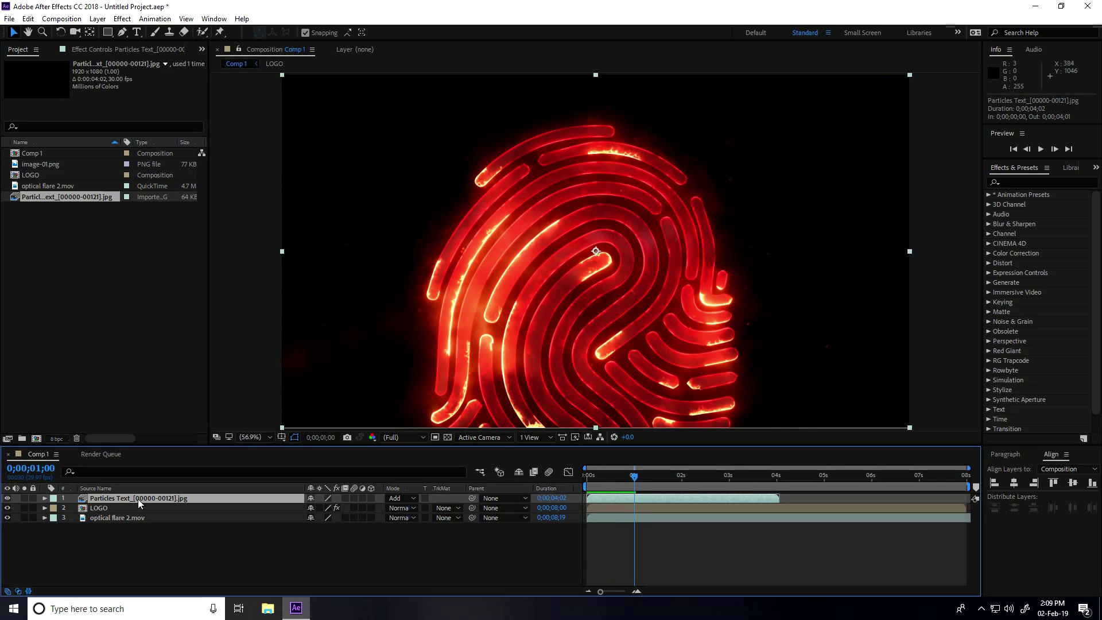
- Duplicate the Particles Text layer, shift the copy later to about 4 seconds, and preview
key(ctrl+d)
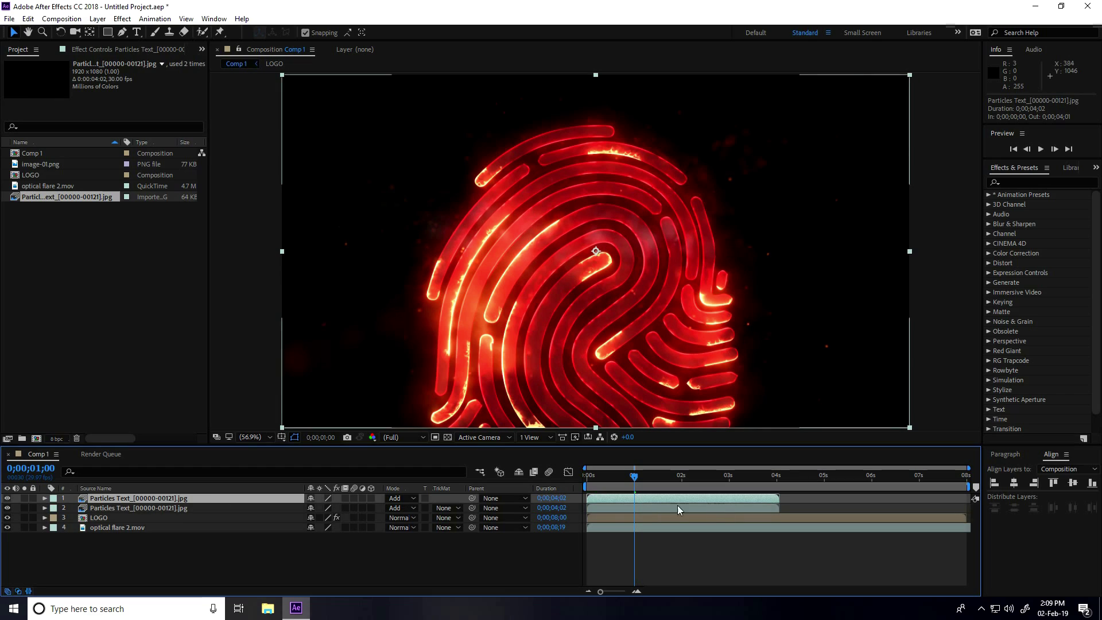
drag(645, 499, 825, 500)
key(space)
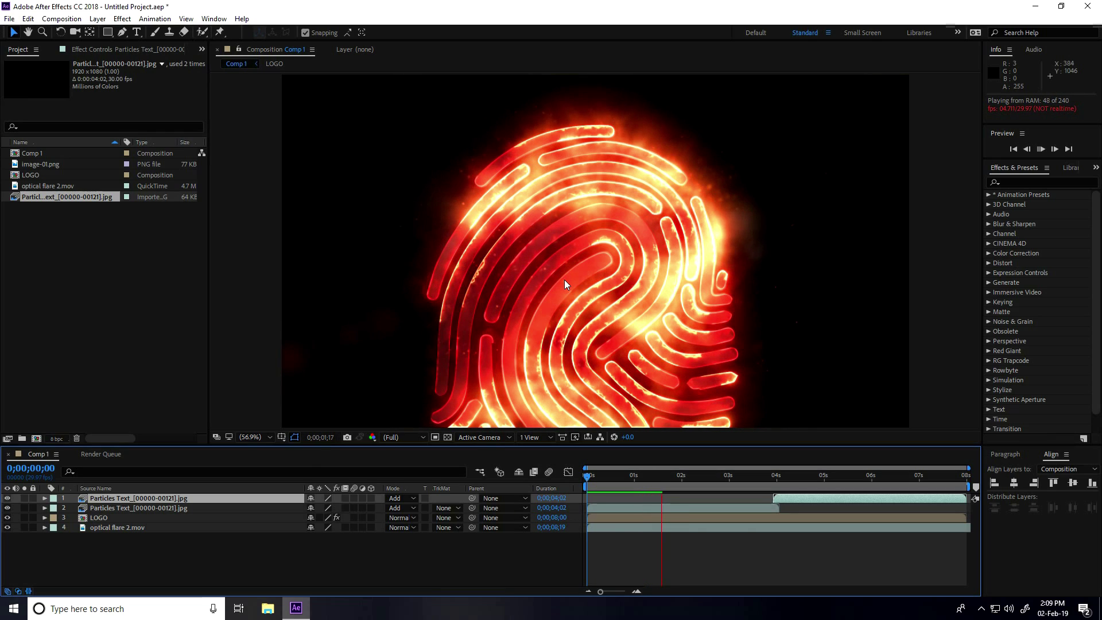
key(space)
- Add a new adjustment layer to Comp 1 and apply the Curves effect to it
click(153, 559)
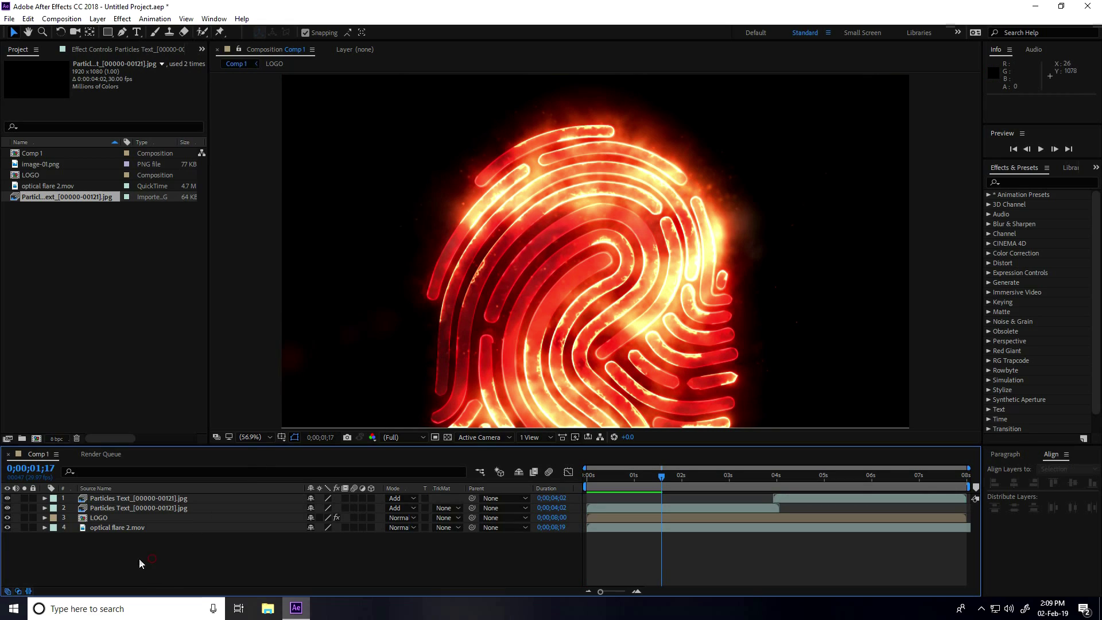
right_click(141, 557)
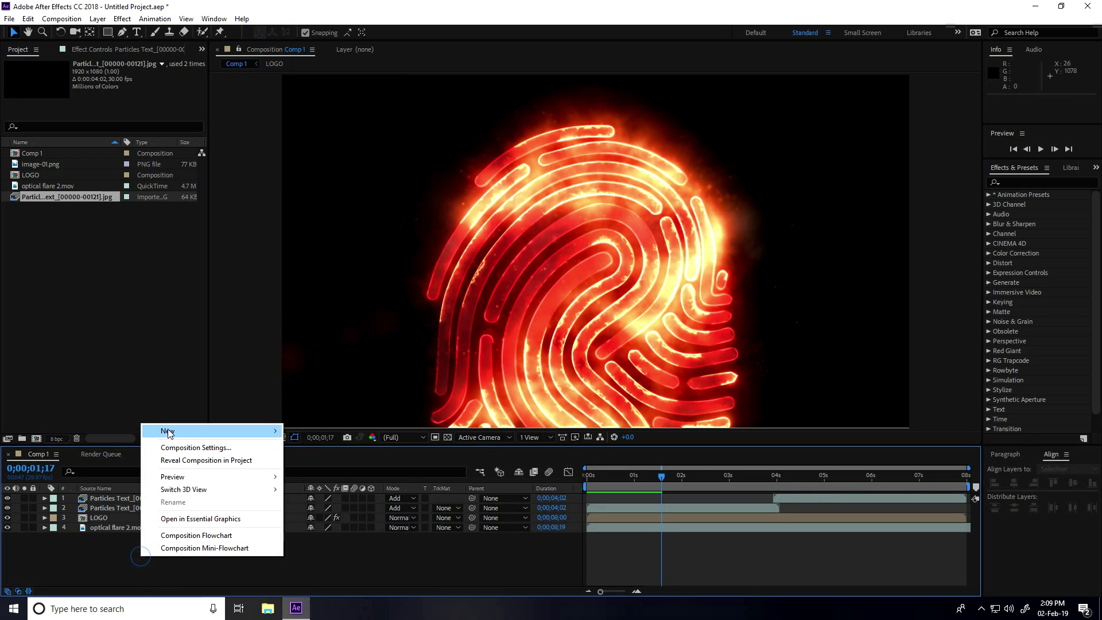
mouse_move(168, 431)
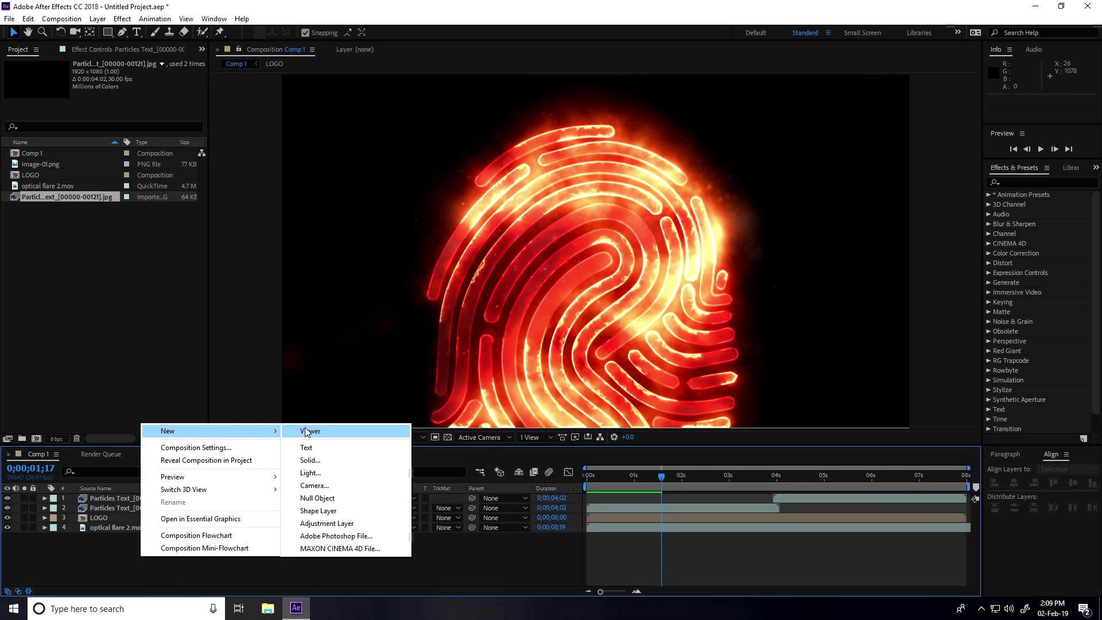
click(360, 523)
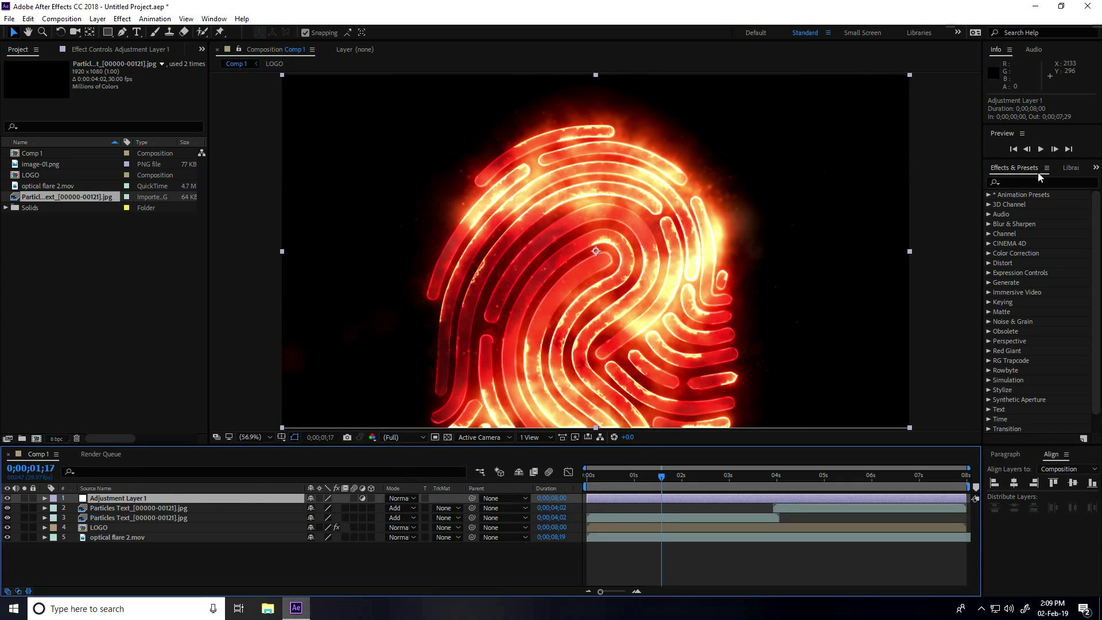
click(1023, 183)
text(cur)
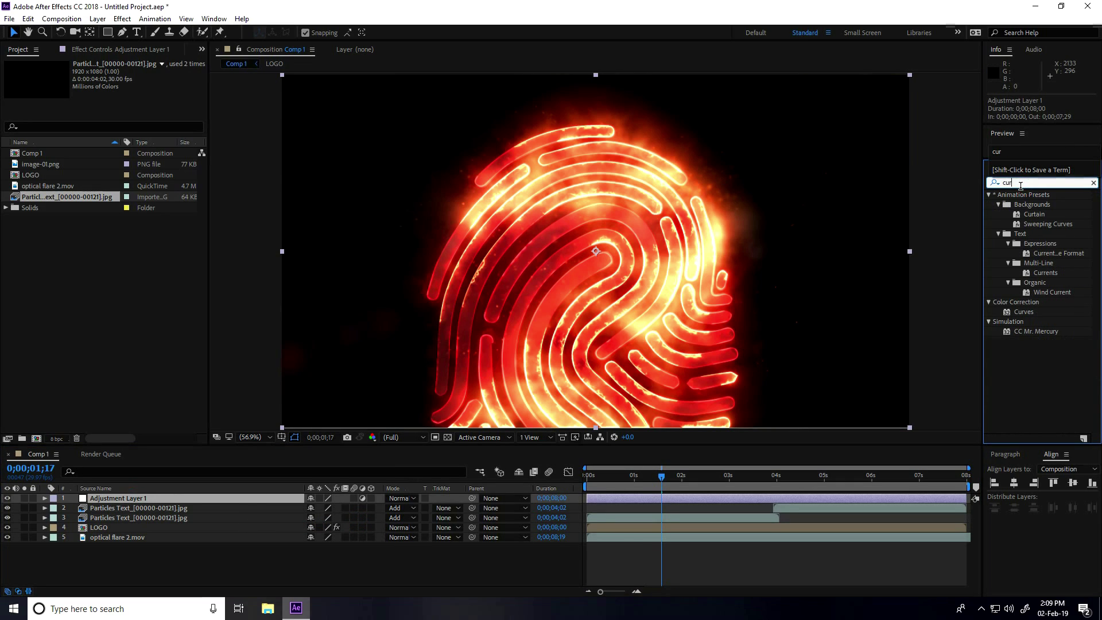
drag(1024, 311, 144, 502)
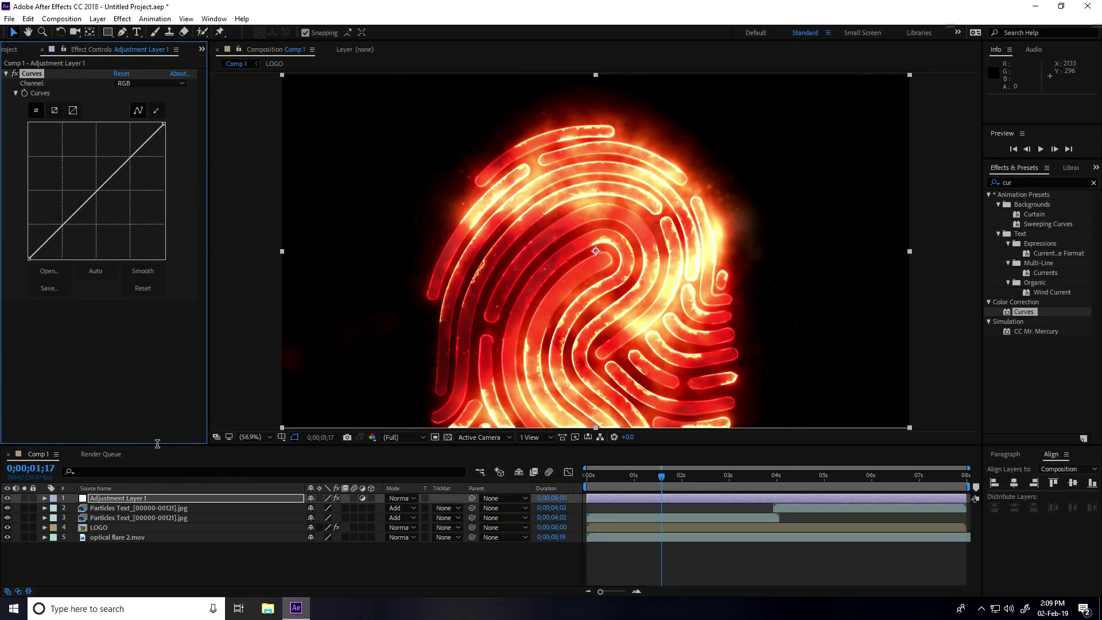
- Bend the RGB curve into an S-shape with brighter highlights and deeper shadows, then preview
drag(142, 150, 135, 144)
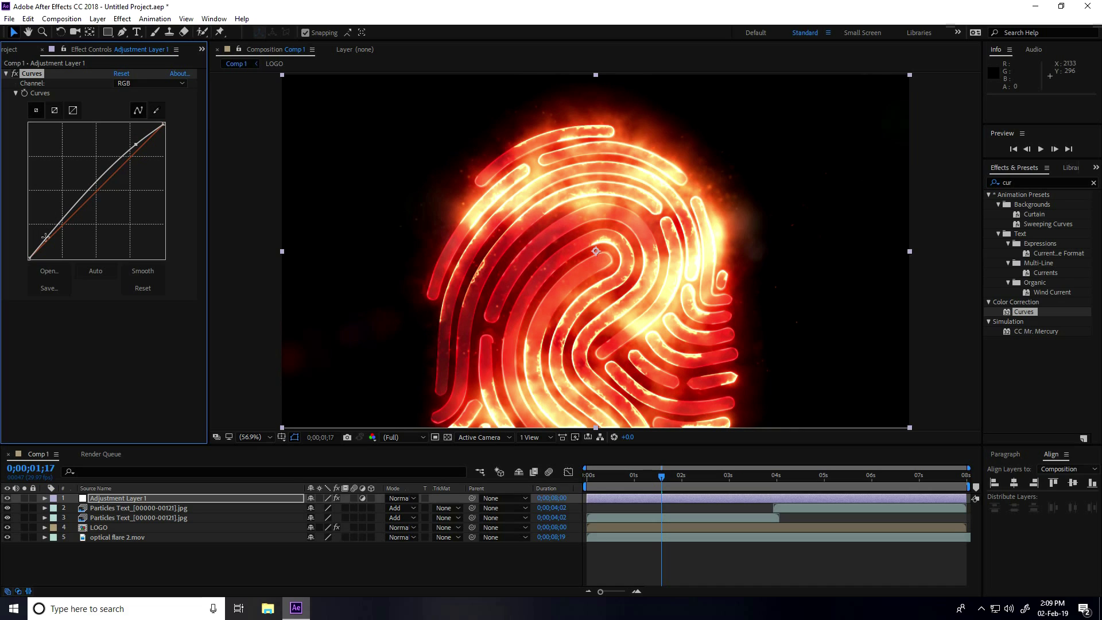
drag(46, 236, 57, 241)
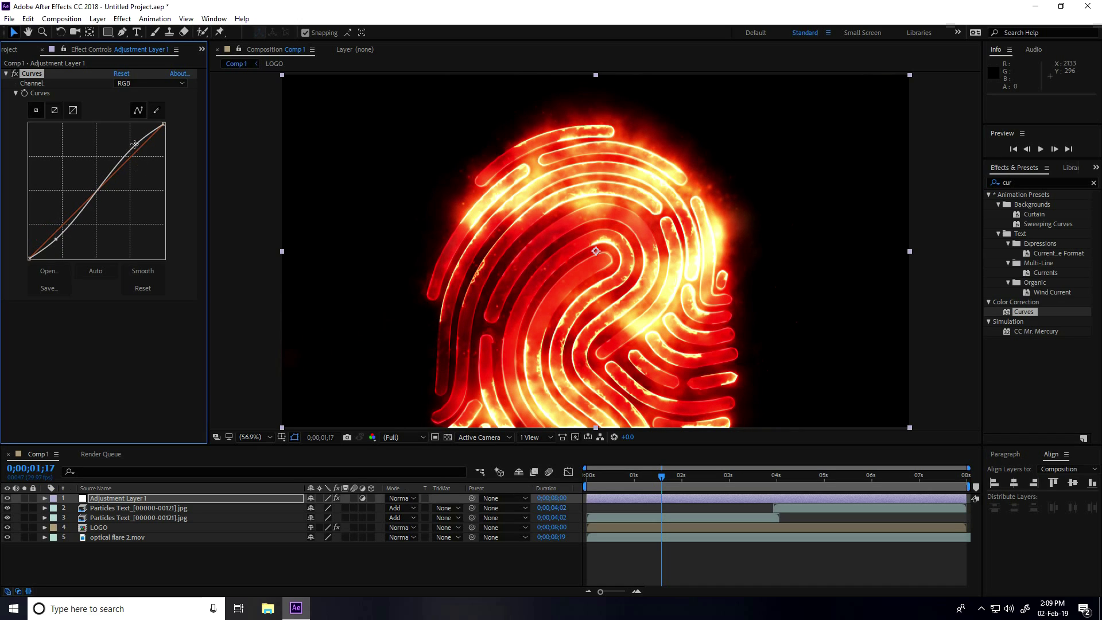
drag(134, 144, 131, 143)
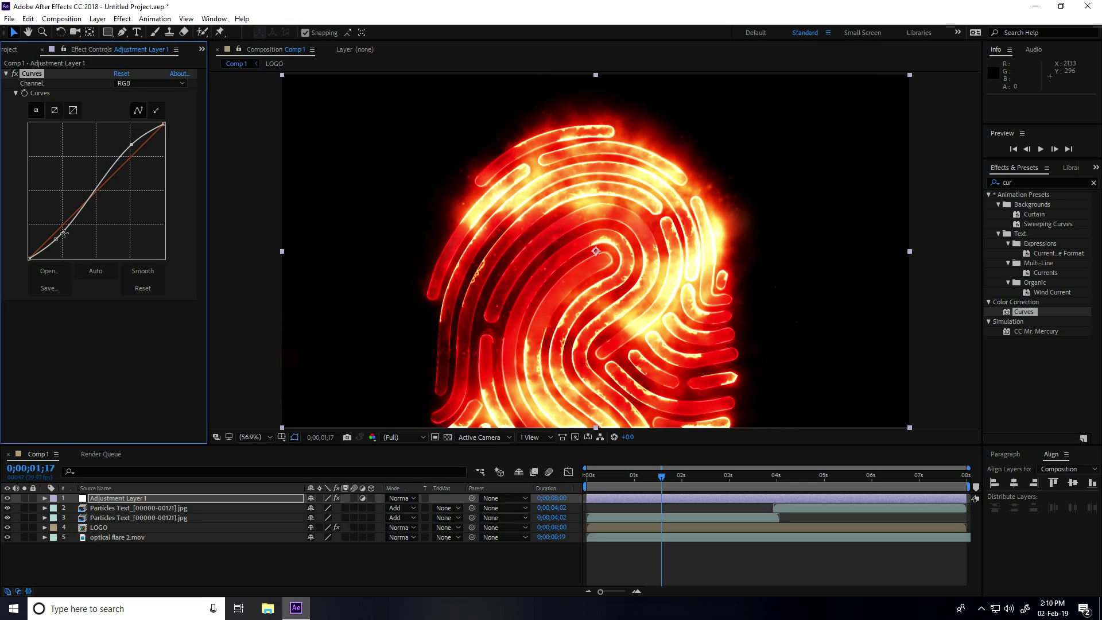
drag(64, 232, 60, 242)
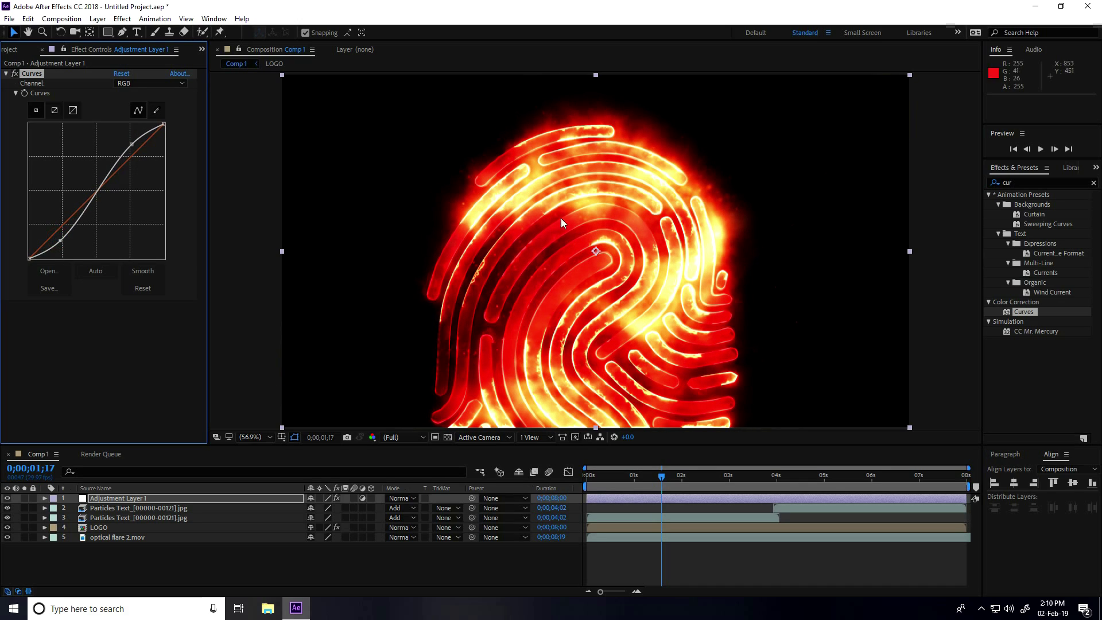
key(space)
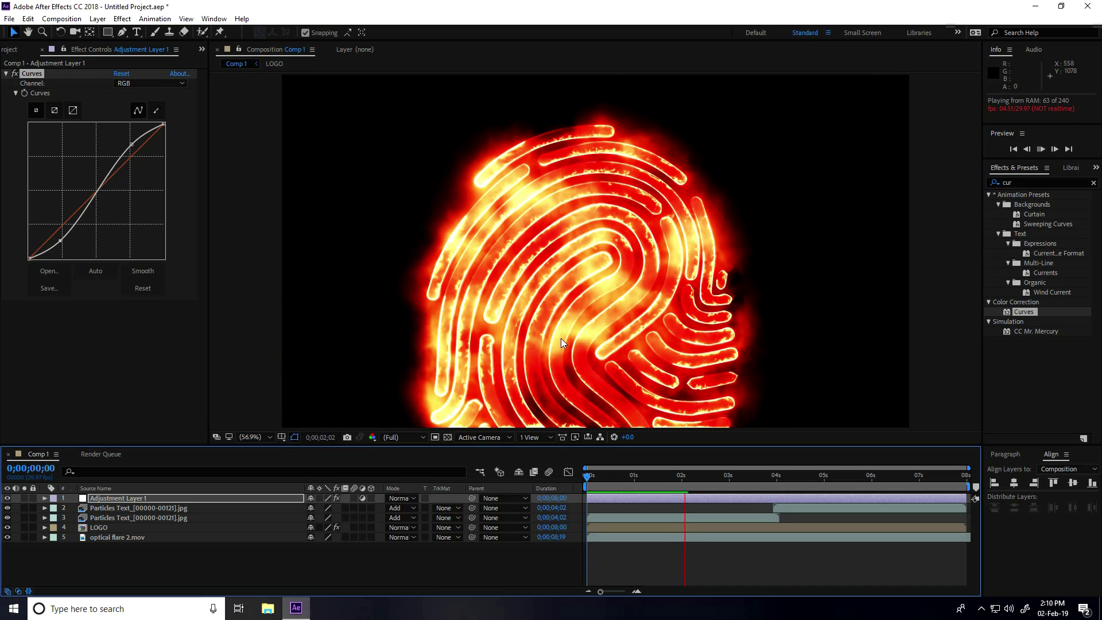
key(space)
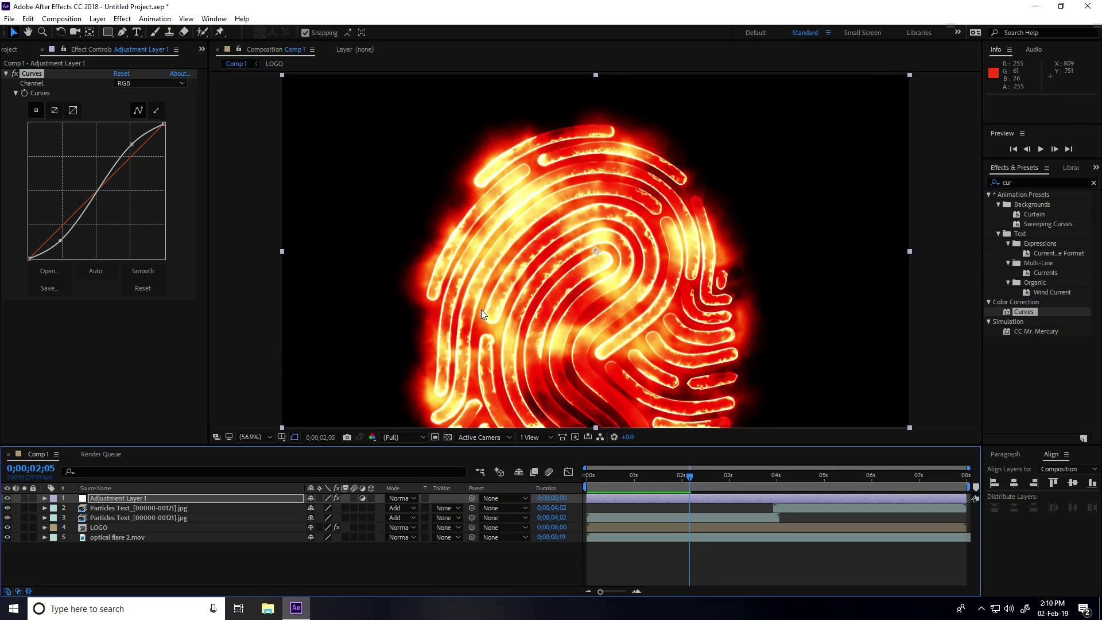
- Add Comp 1 to the Render Queue with Render Settings at Best quality
click(63, 18)
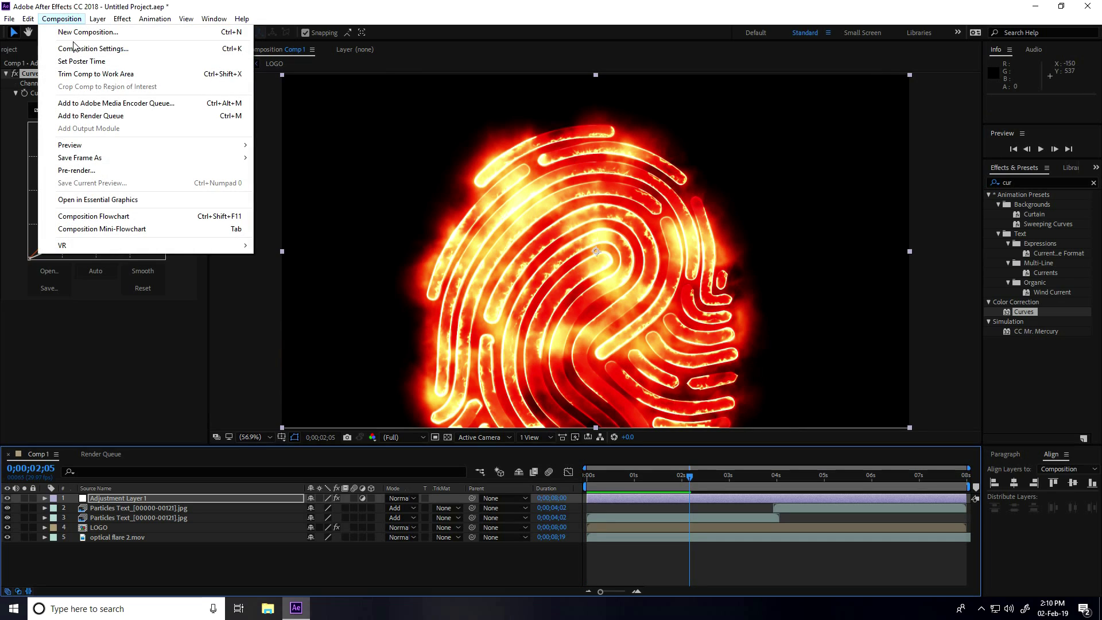
click(84, 116)
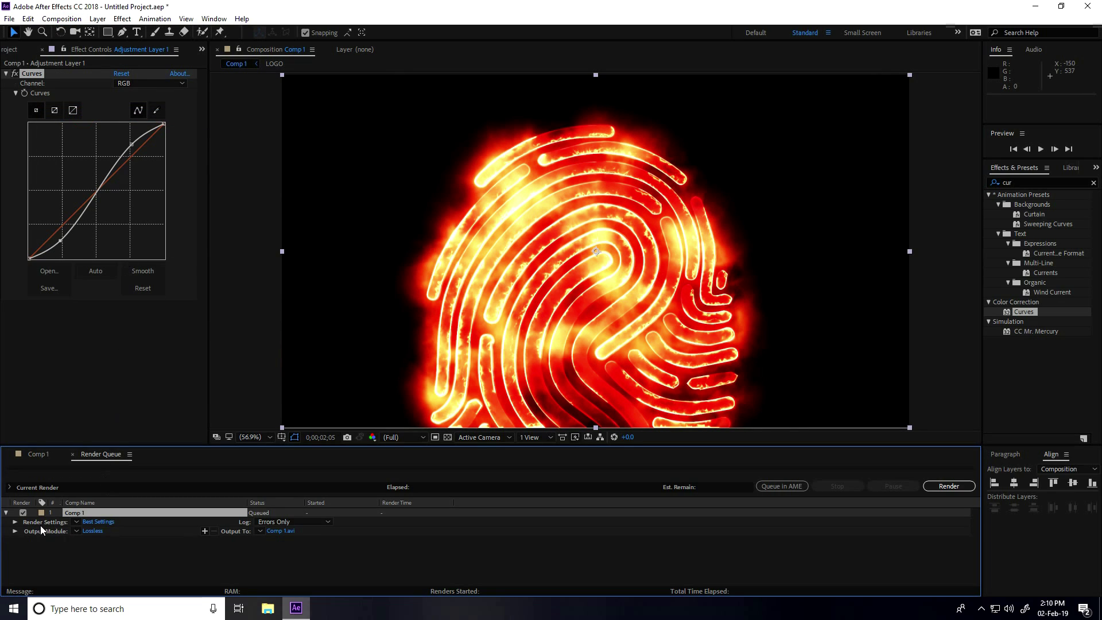
click(98, 521)
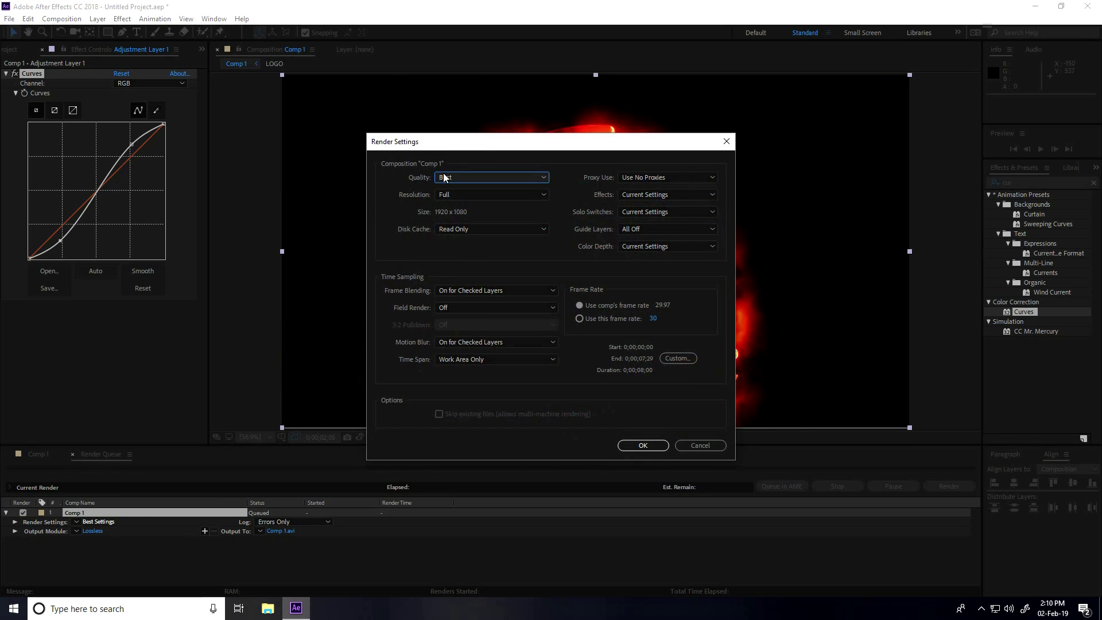
click(446, 178)
click(470, 209)
click(641, 444)
- Set the output format to JPEG Sequence and save the output to the Desktop
click(95, 531)
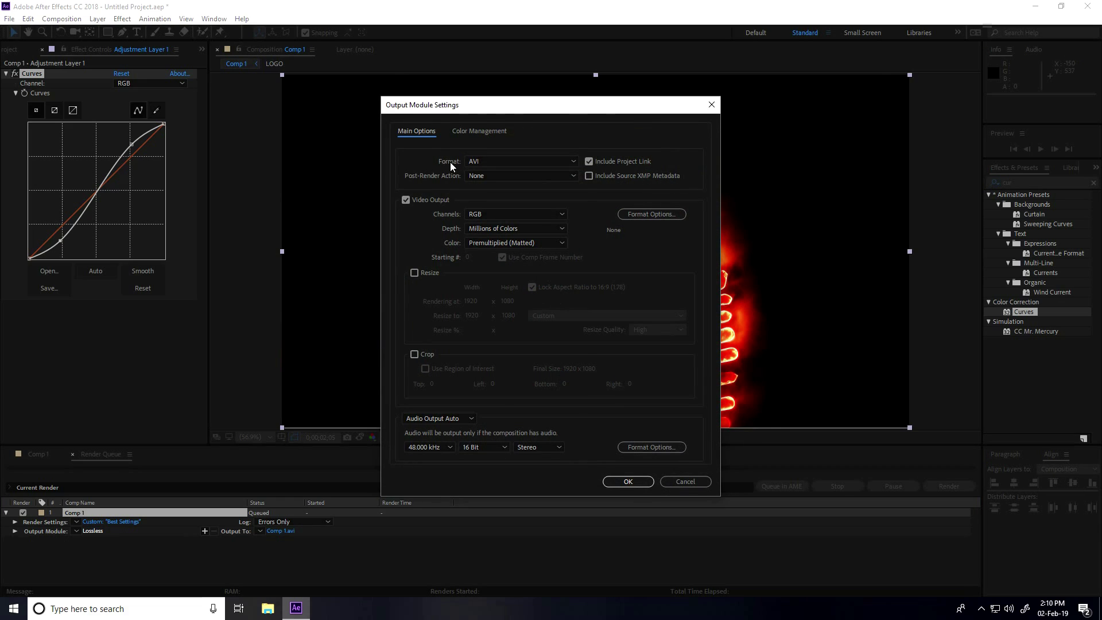
click(477, 161)
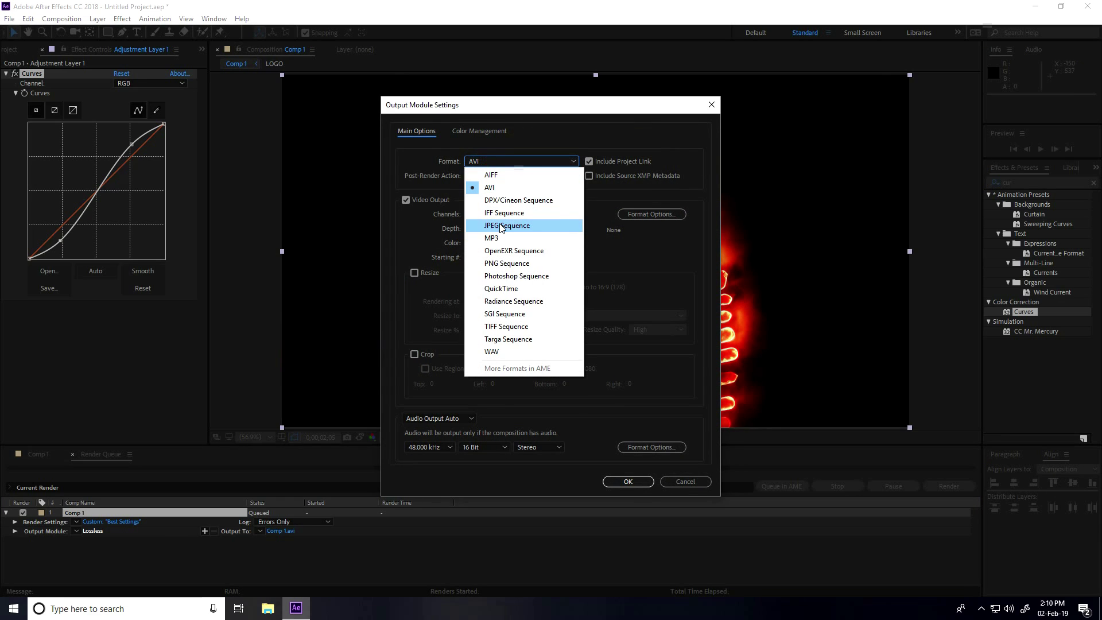
click(536, 225)
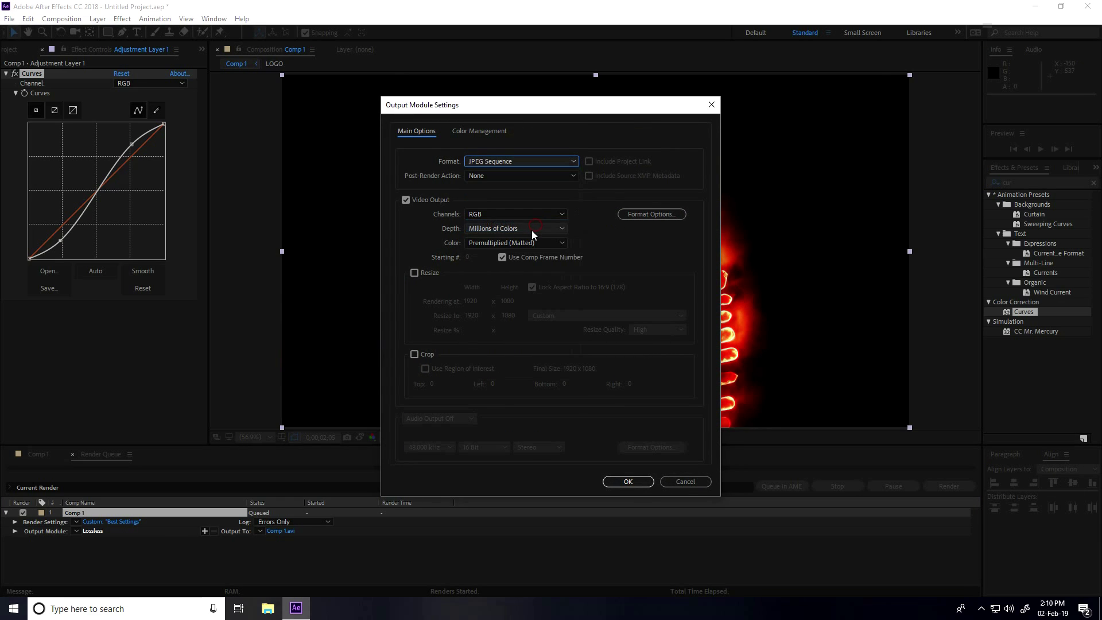
click(629, 481)
click(310, 530)
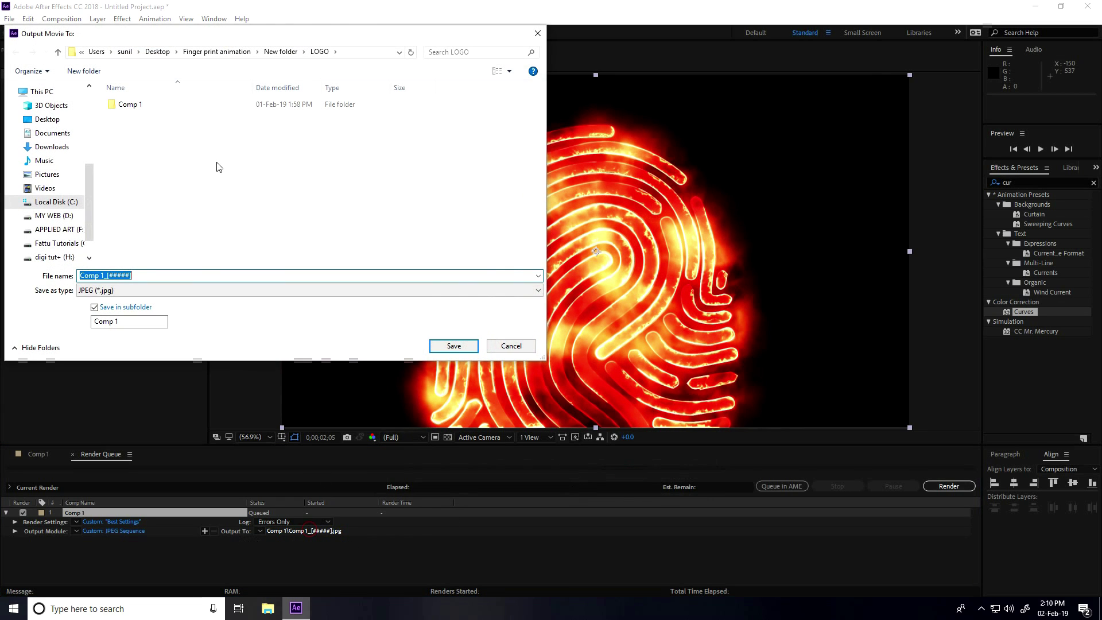
click(47, 120)
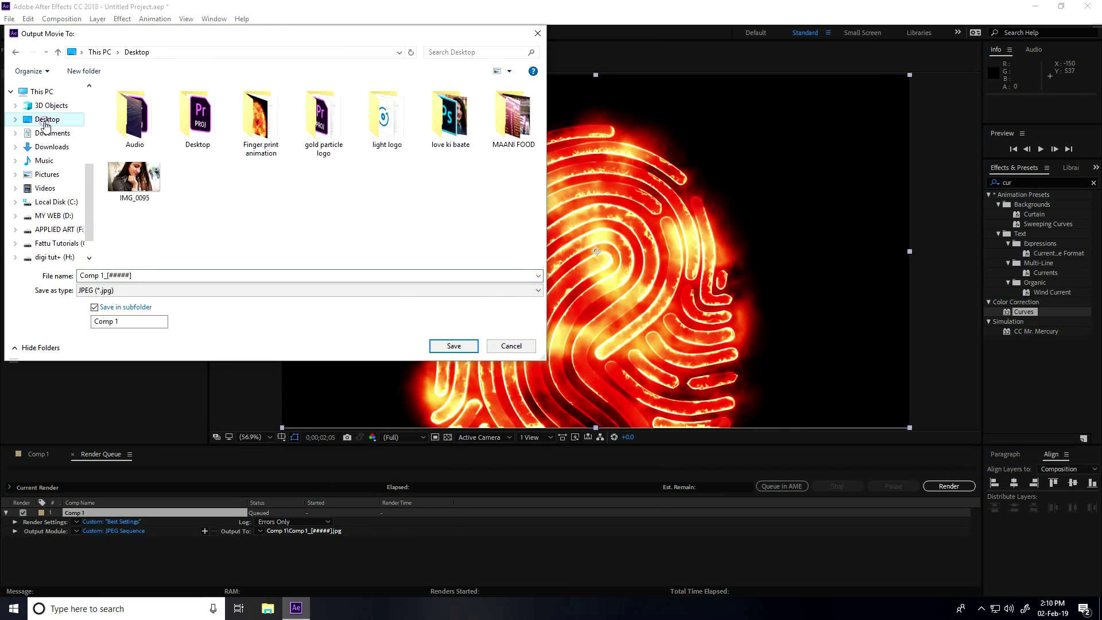
click(454, 346)
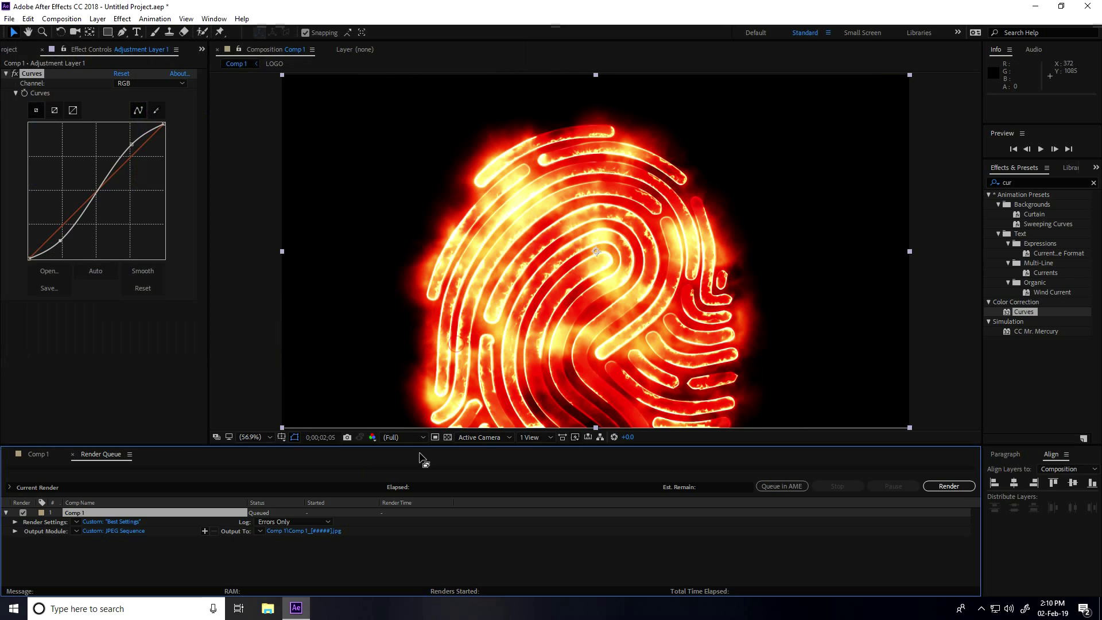
- Start rendering Comp 1 from the Render Queue
click(957, 488)
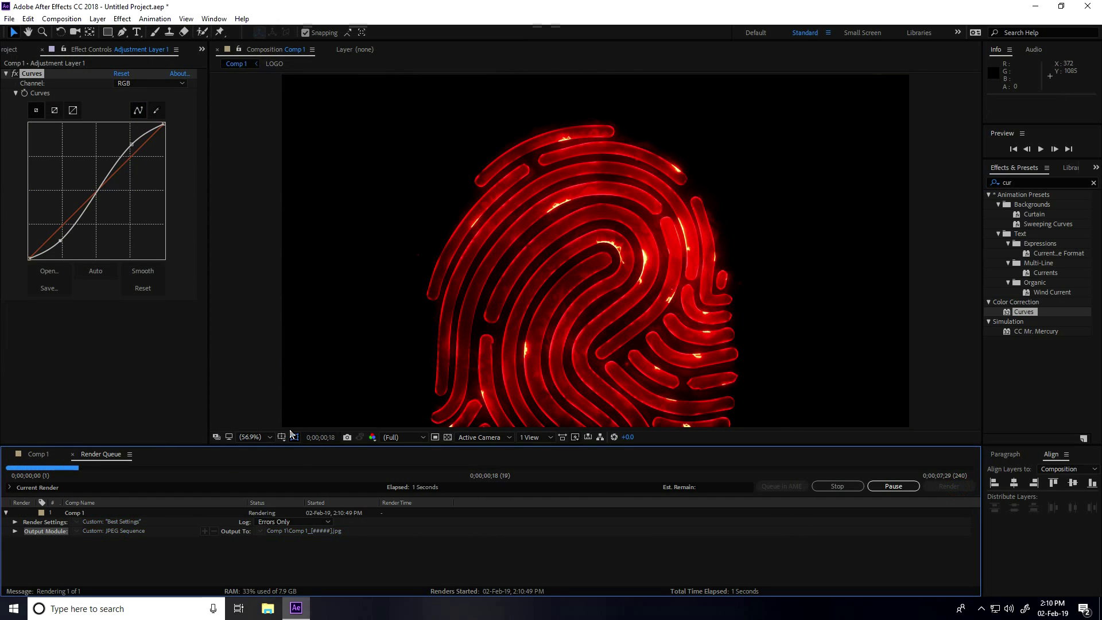